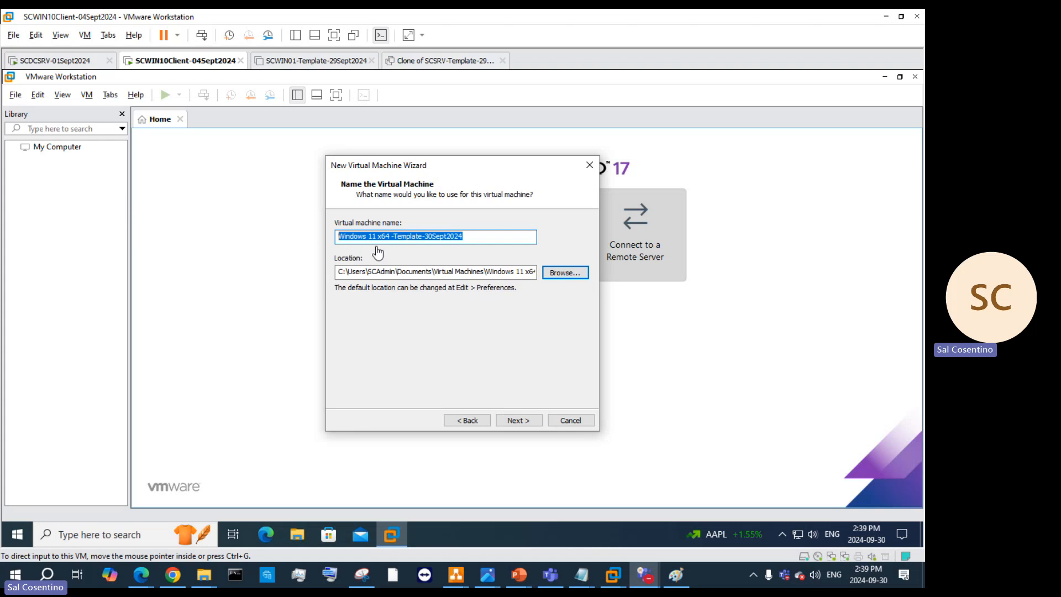
click(580, 279)
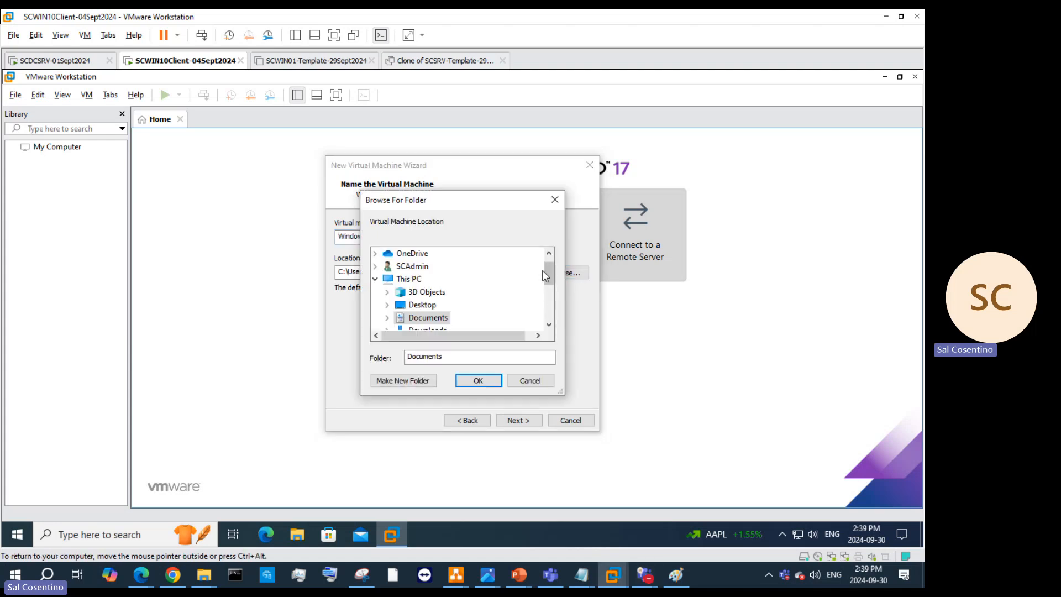
drag(545, 272, 546, 306)
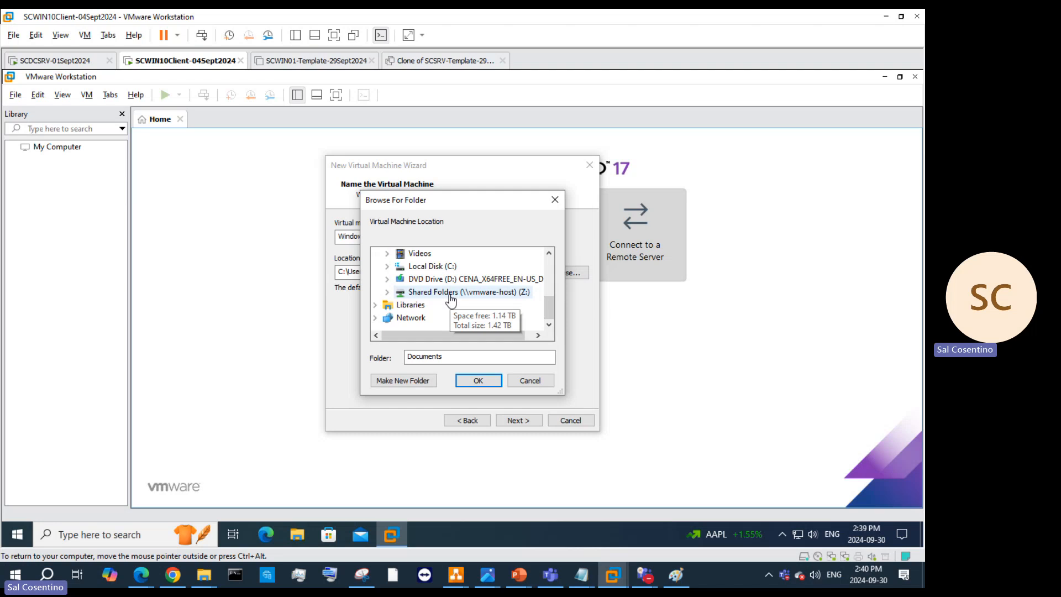
scroll(458, 298, up, 5)
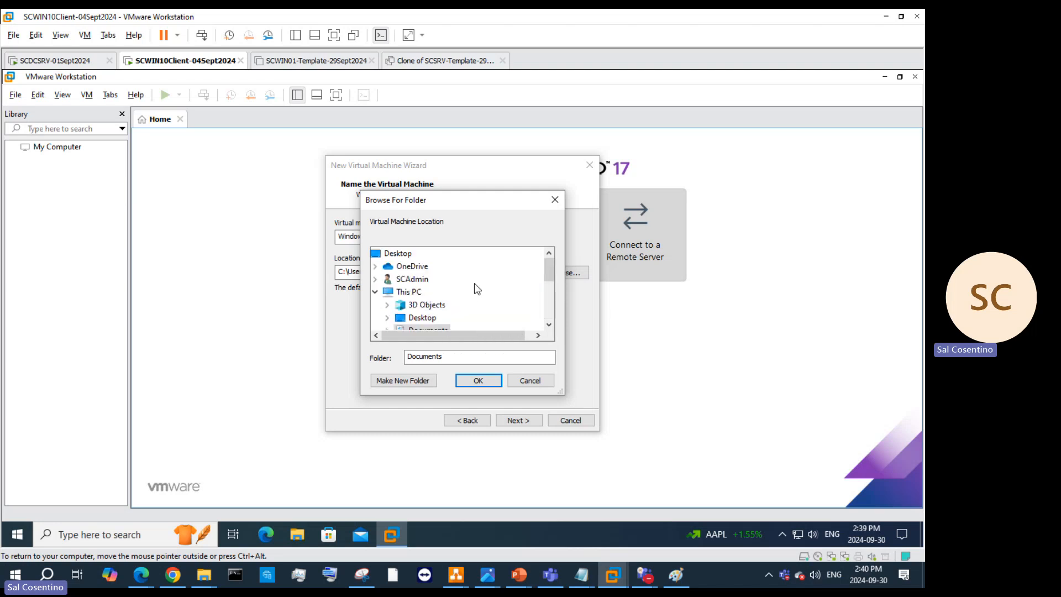
click(526, 379)
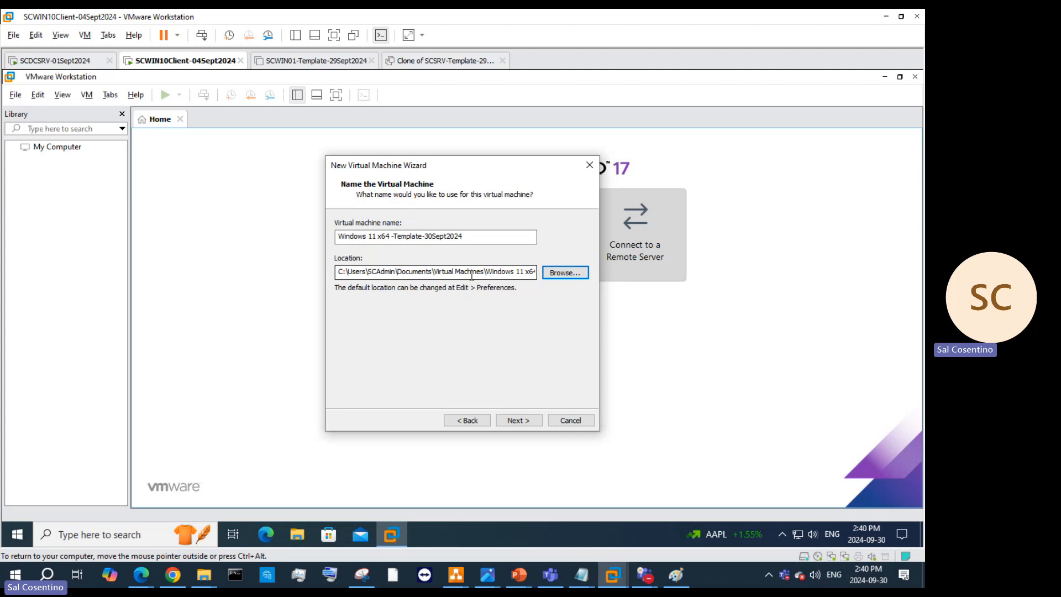
Set the virtual machine location to the Documents folder and continue the wizard.
click(578, 274)
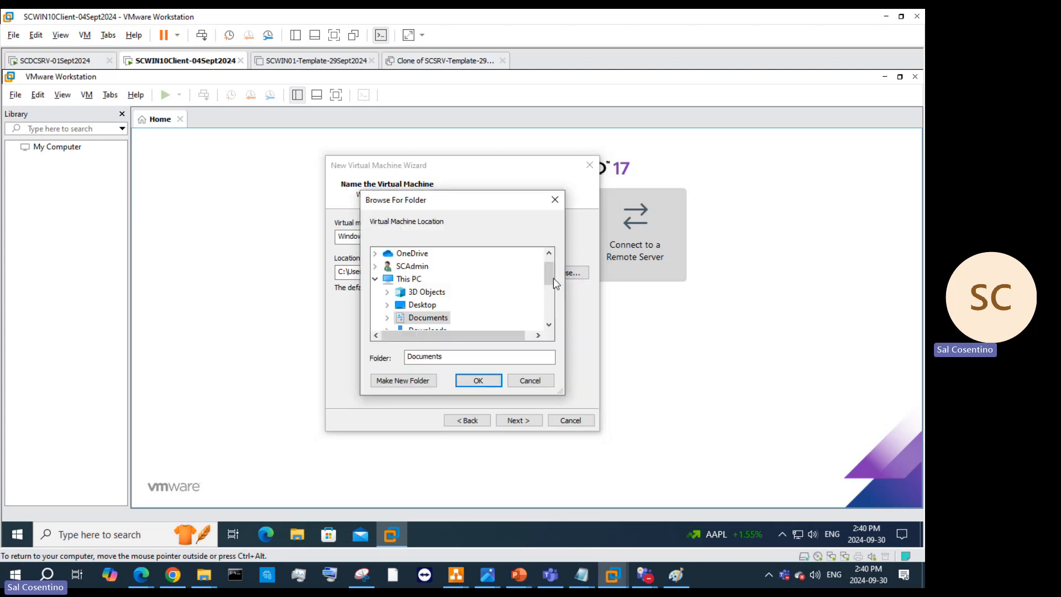
click(487, 385)
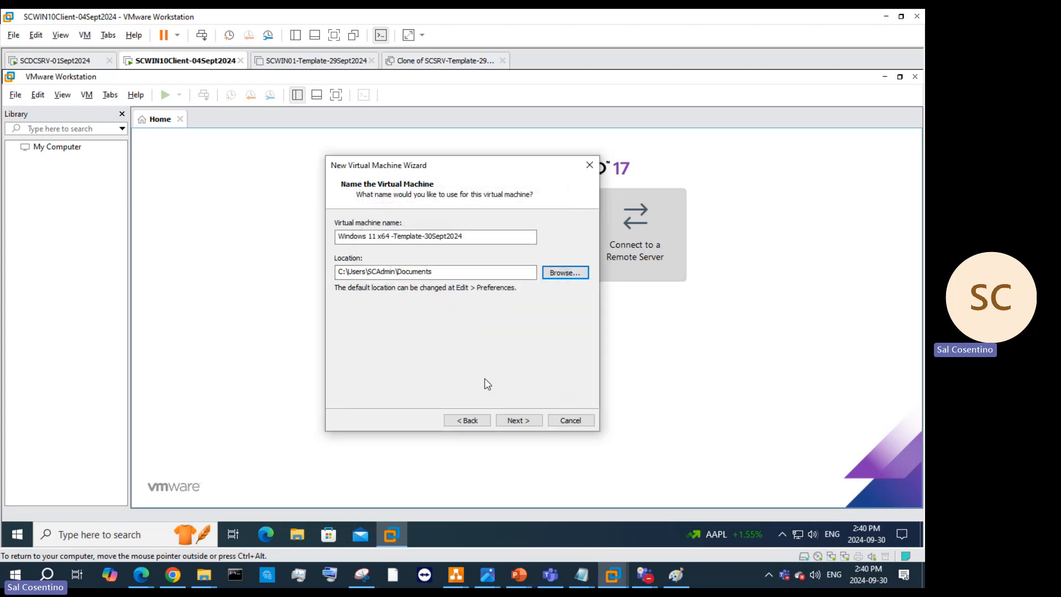
click(519, 421)
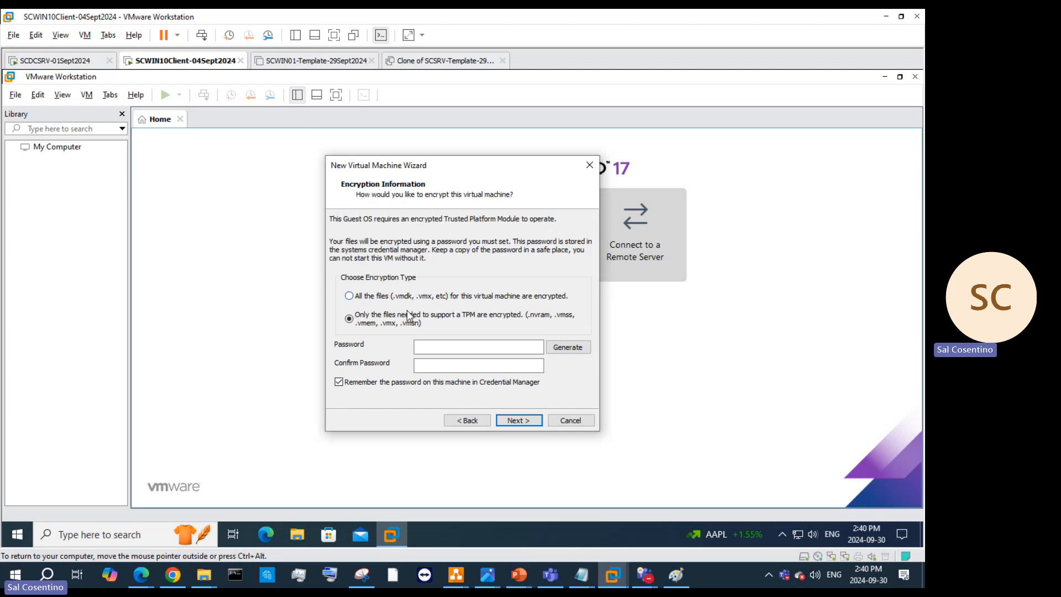
Generate the TPM encryption password and paste a copy of it into Notepad.
click(569, 348)
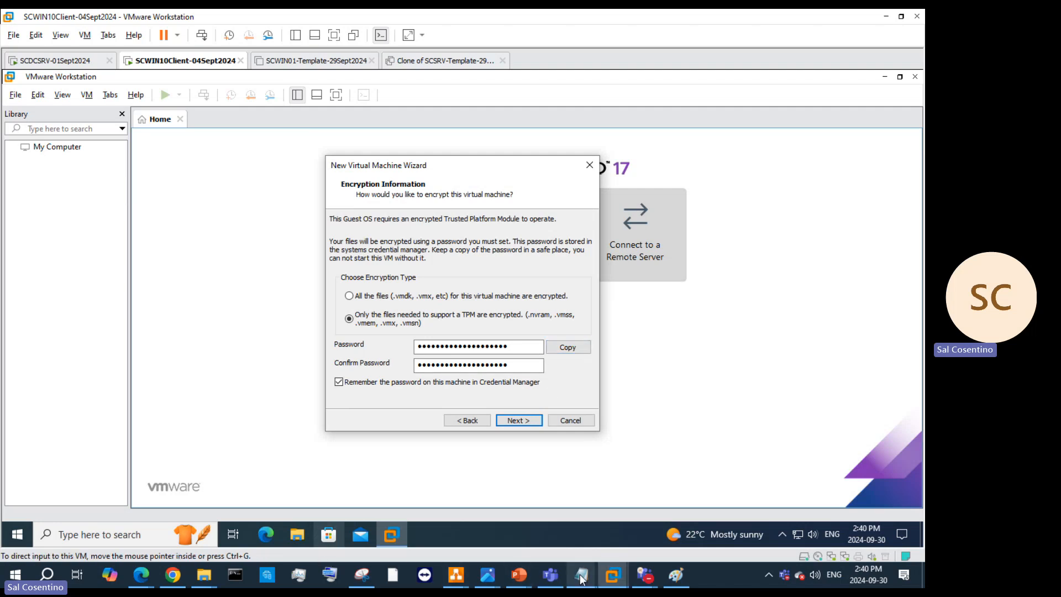
mouse_move(582, 579)
click(780, 516)
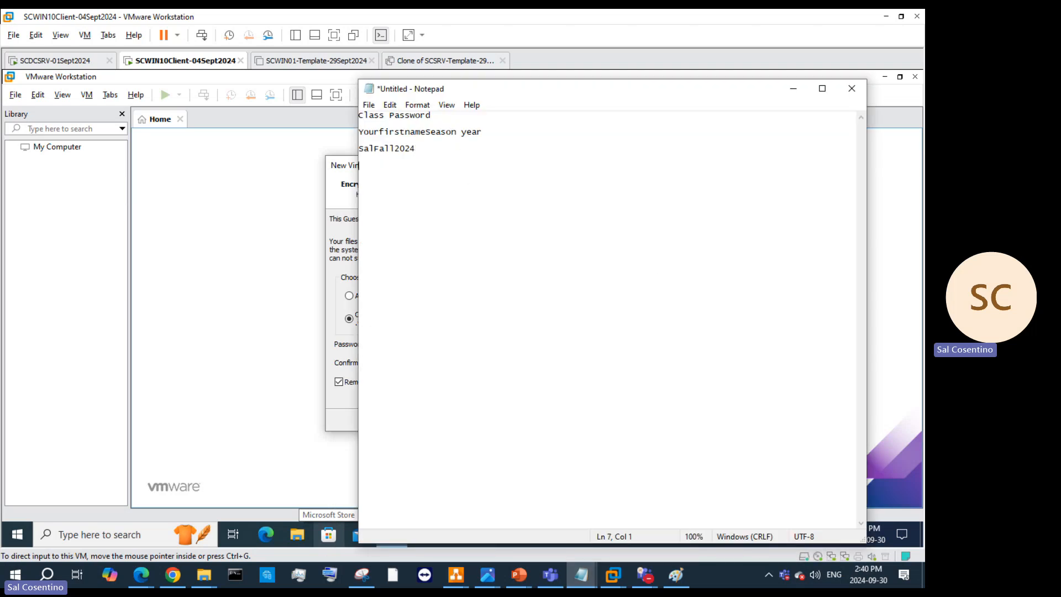
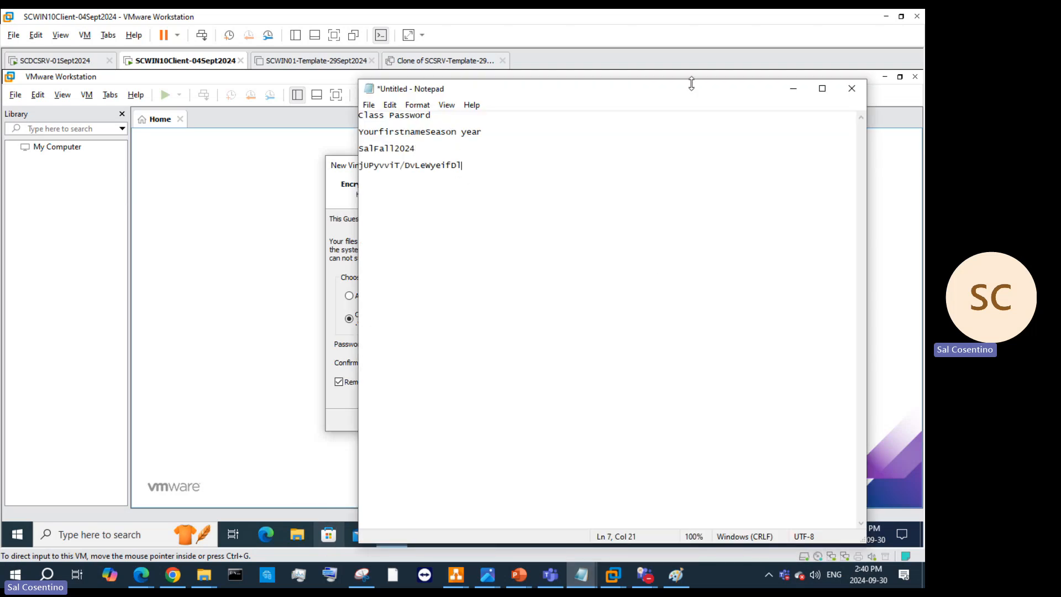
click(789, 88)
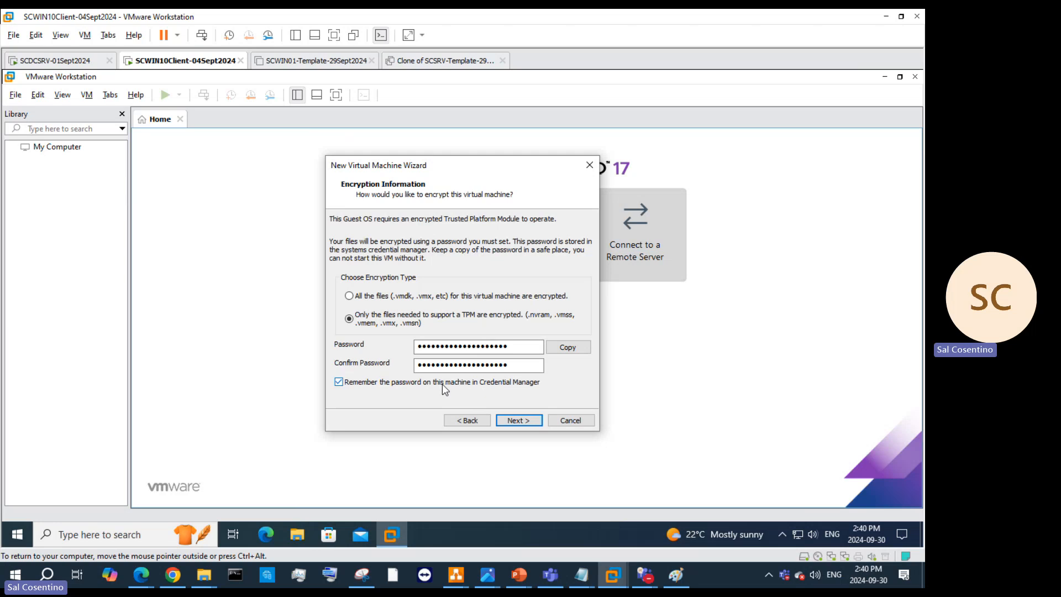
Turn off remembering the password in Credential Manager, acknowledge the warning, and continue.
click(340, 381)
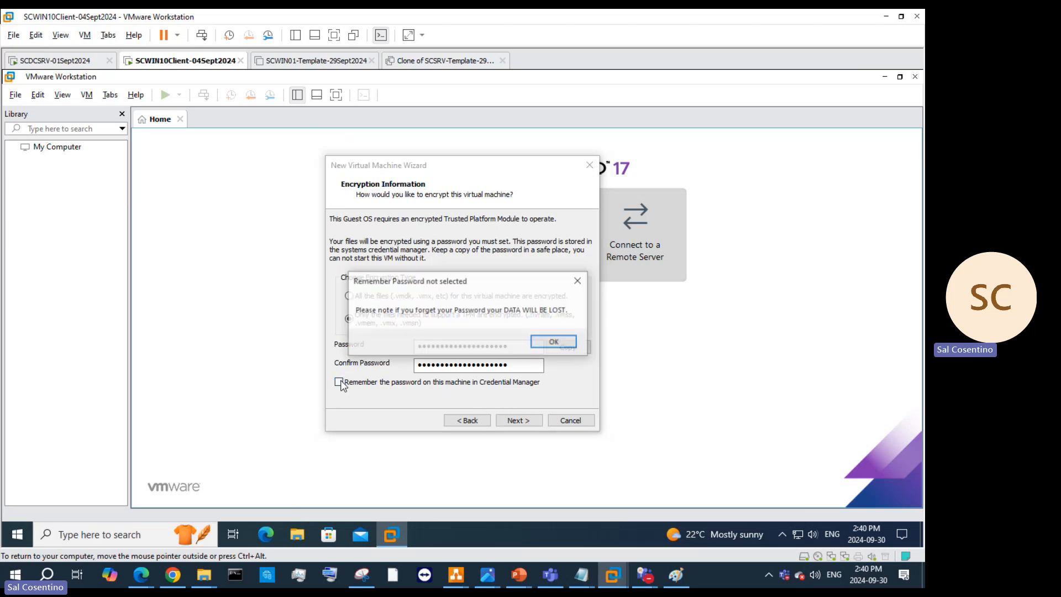
click(541, 341)
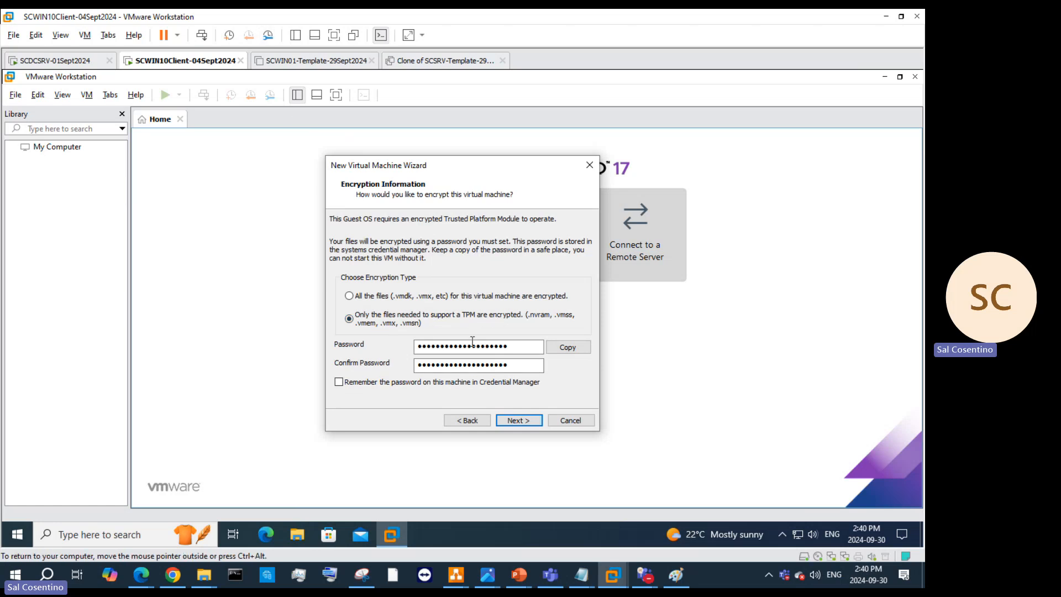
click(526, 420)
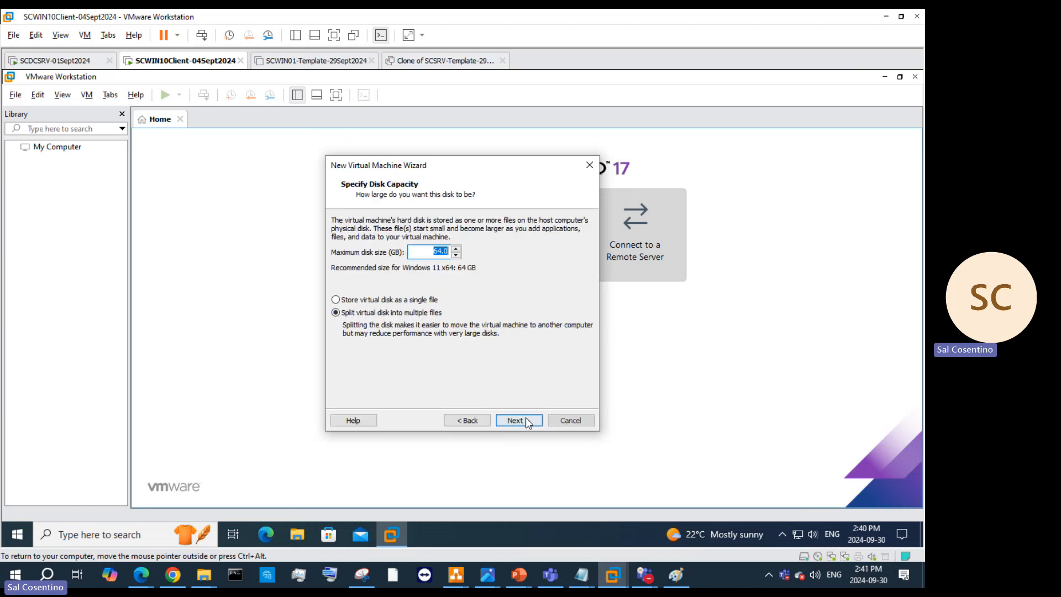
Store the virtual disk as a single file with a 150 GB maximum size and finish creating the machine.
click(350, 302)
click(442, 250)
drag(443, 247, 492, 252)
click(473, 238)
text(150)
click(519, 421)
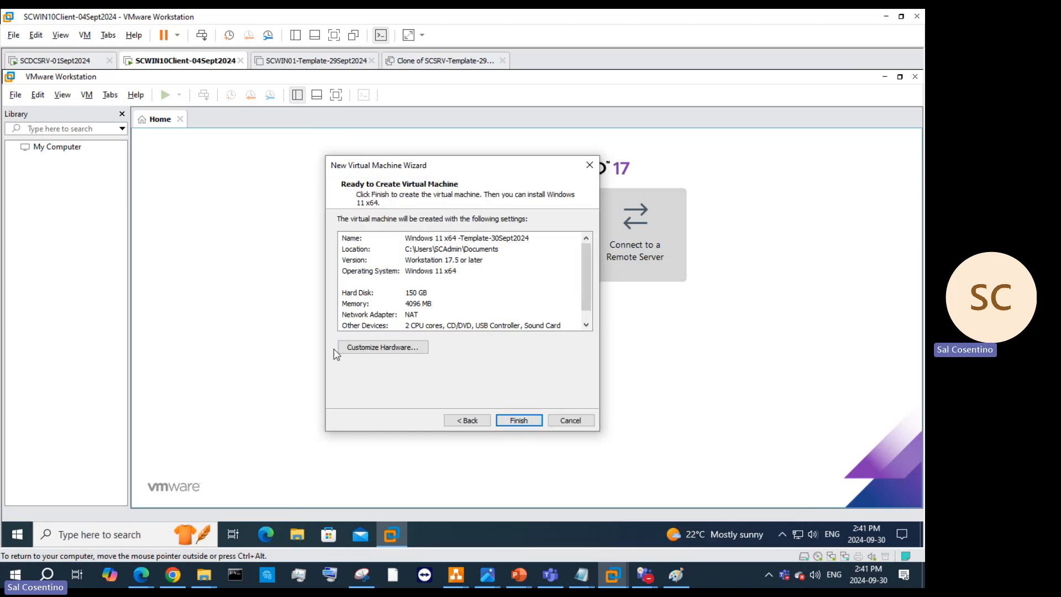
click(525, 424)
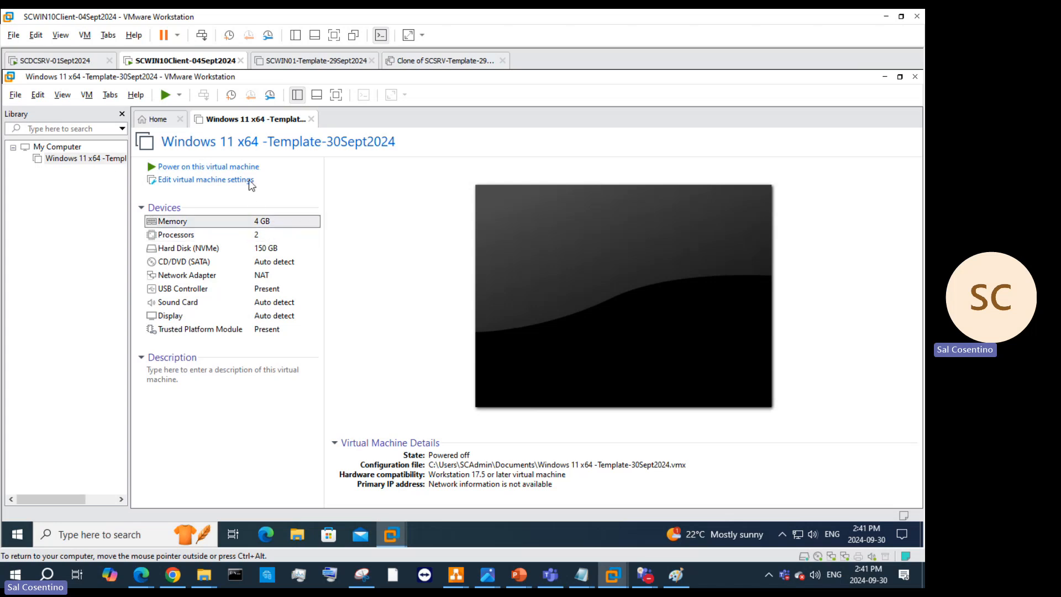
Open the virtual machine settings and inspect the Trusted Platform Module and add-hardware options.
click(251, 182)
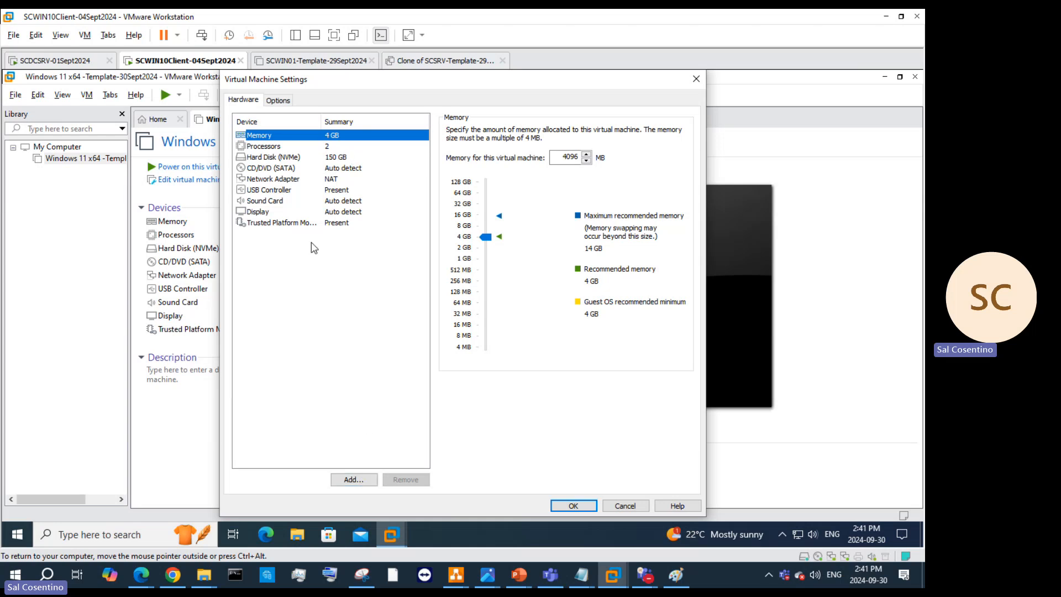
click(269, 224)
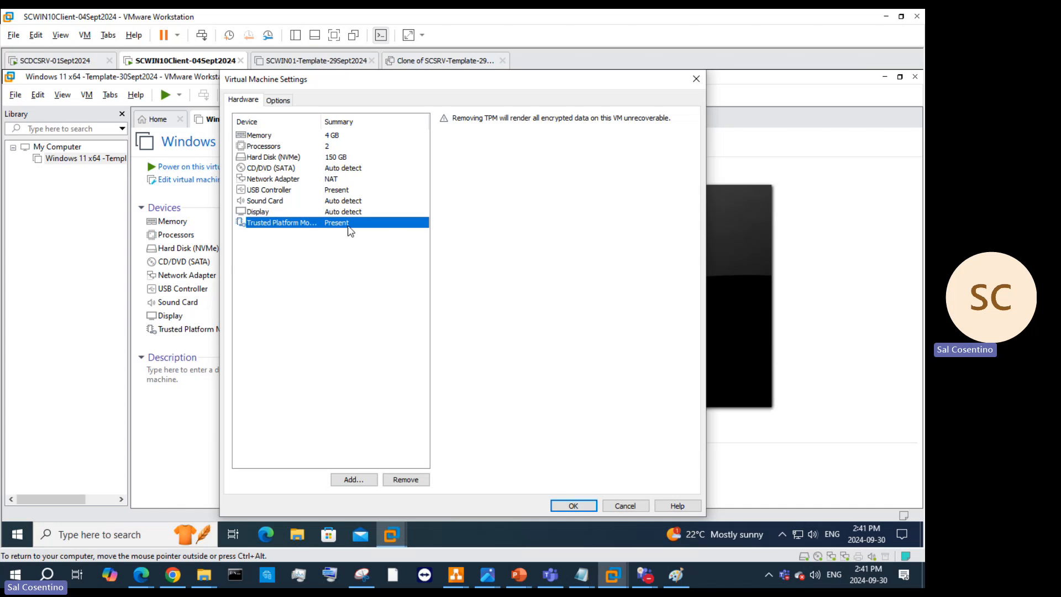
click(359, 479)
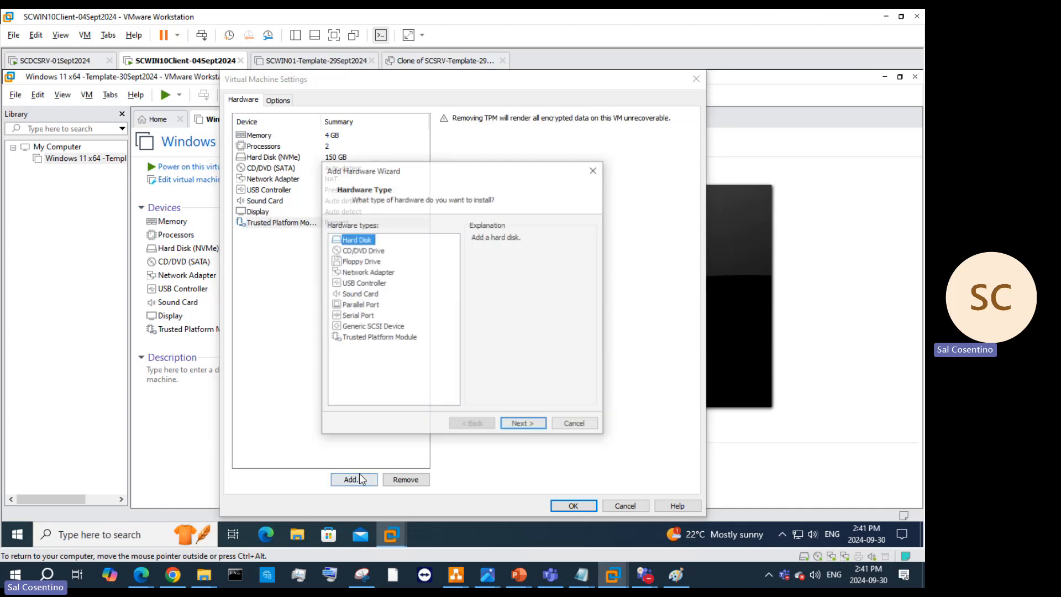
click(578, 425)
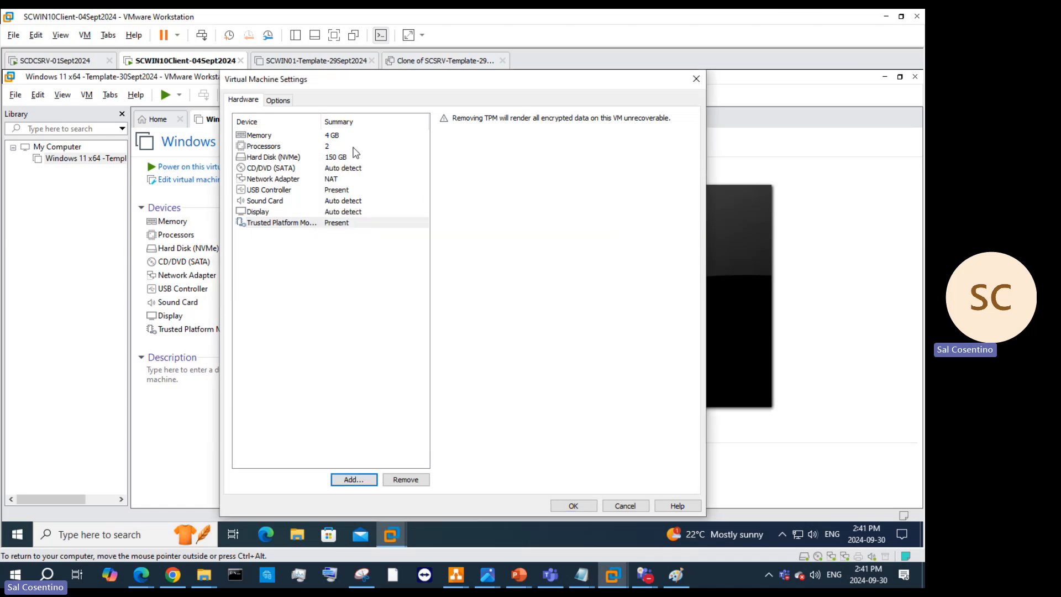
Enable secure boot in the advanced options and save the settings.
click(292, 99)
click(306, 257)
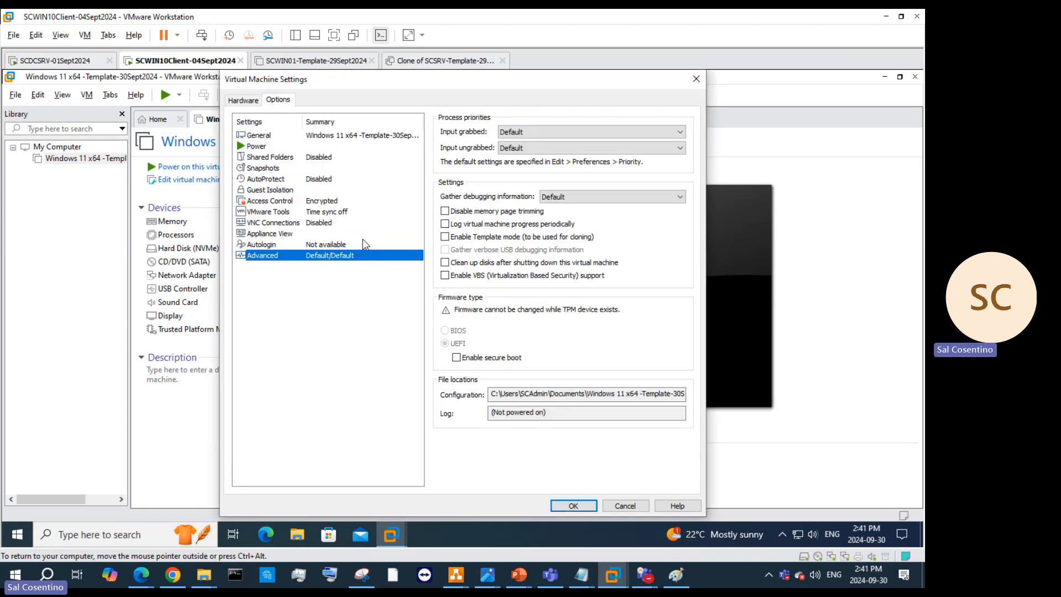
click(456, 358)
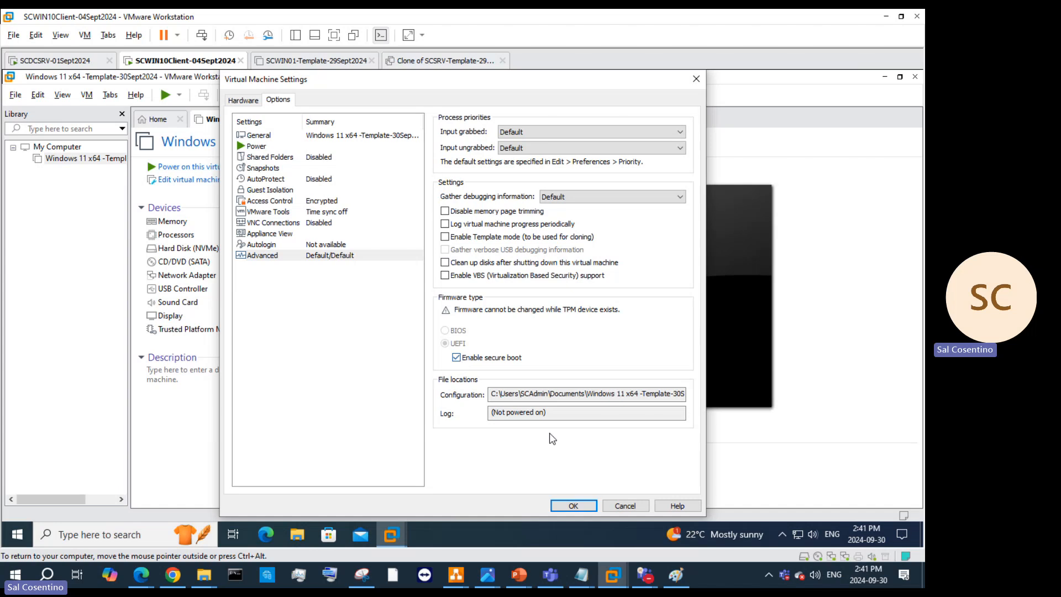
click(578, 505)
Reopen the settings and set the virtual machine's memory to 8 GB.
right_click(260, 116)
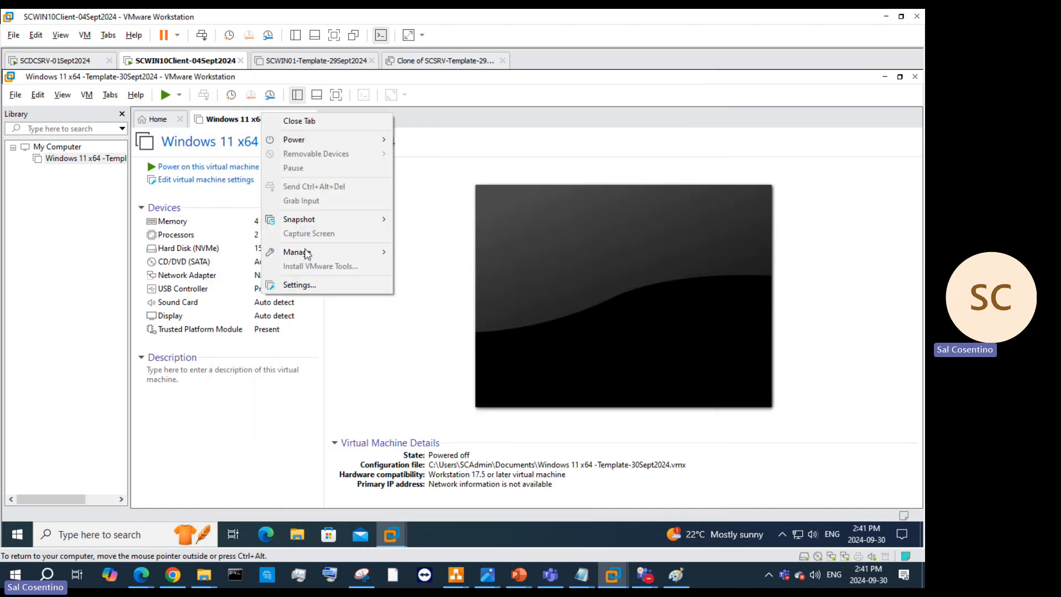
click(311, 284)
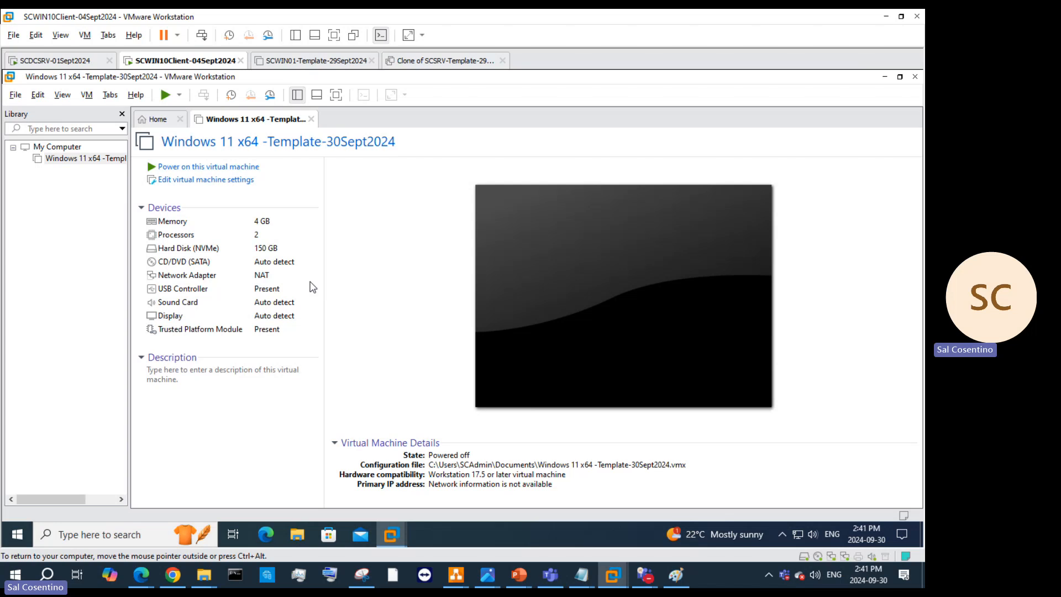
click(286, 223)
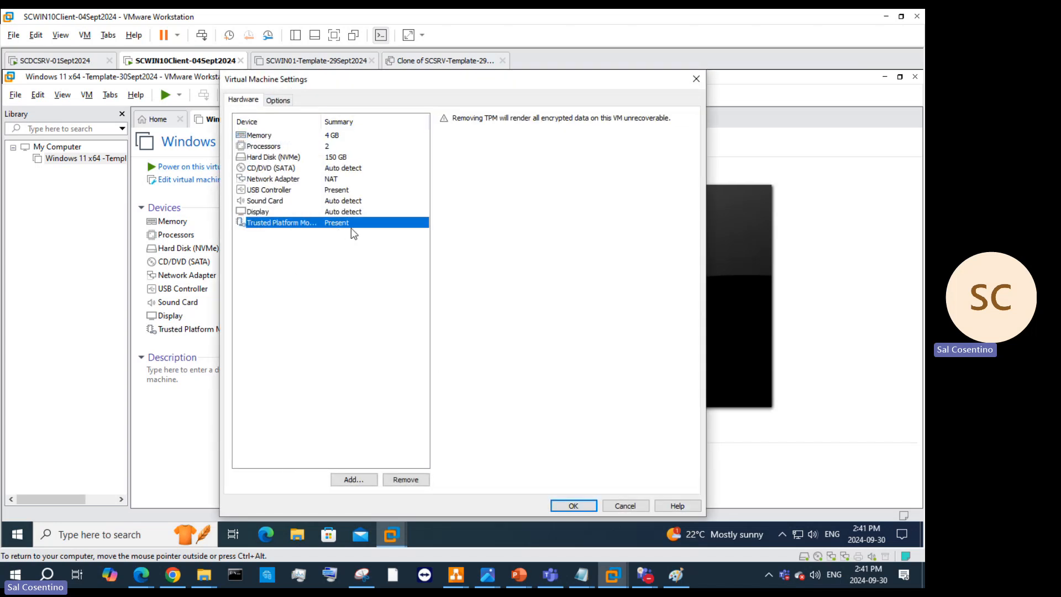
click(300, 137)
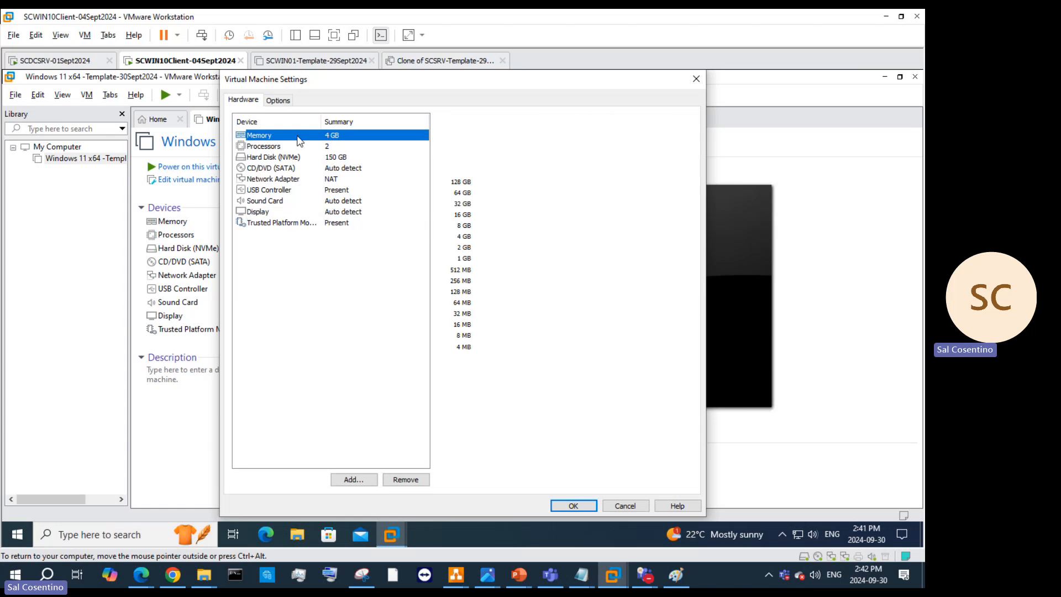
click(487, 227)
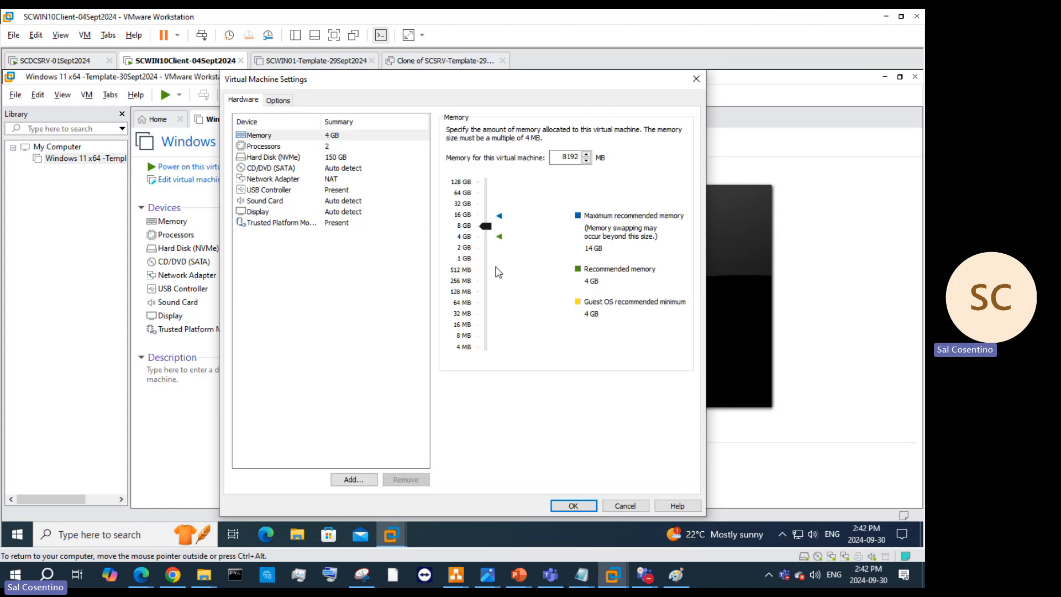
click(575, 505)
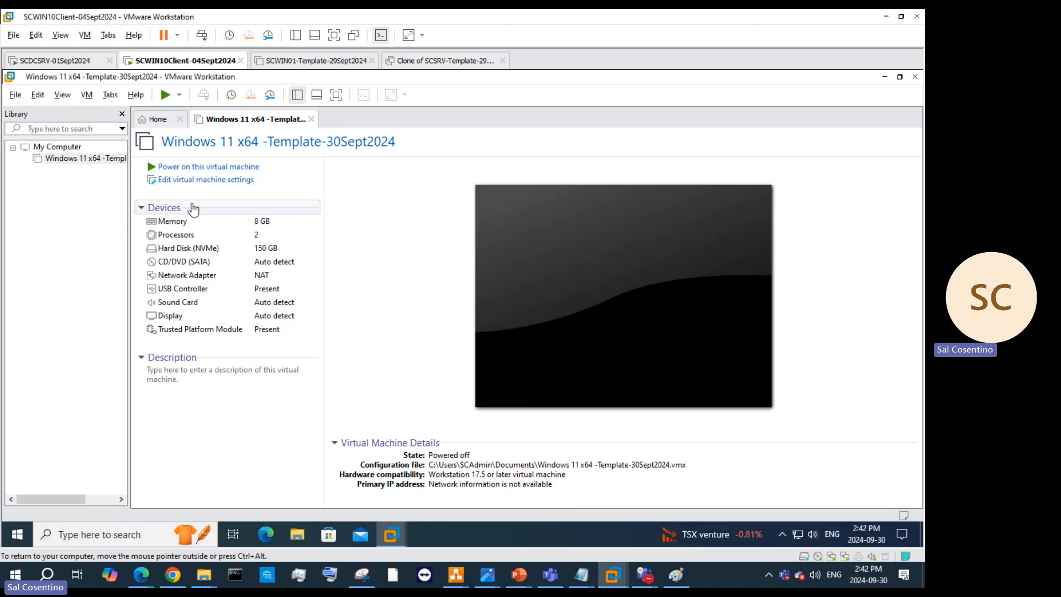
Switch the CD/DVD drive to use an ISO image file and browse the network for the image.
click(220, 182)
click(281, 146)
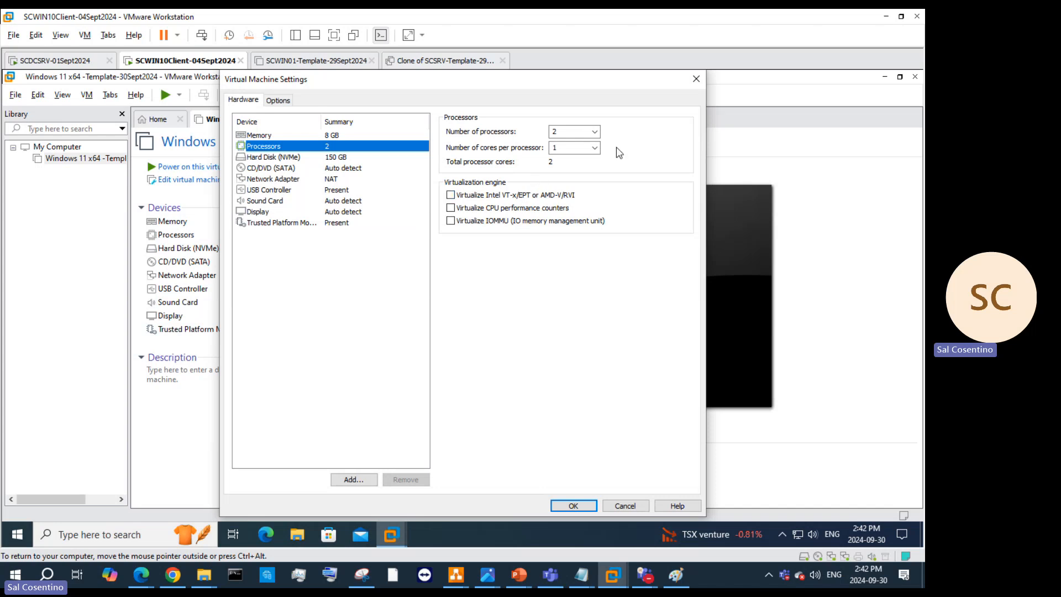
click(342, 159)
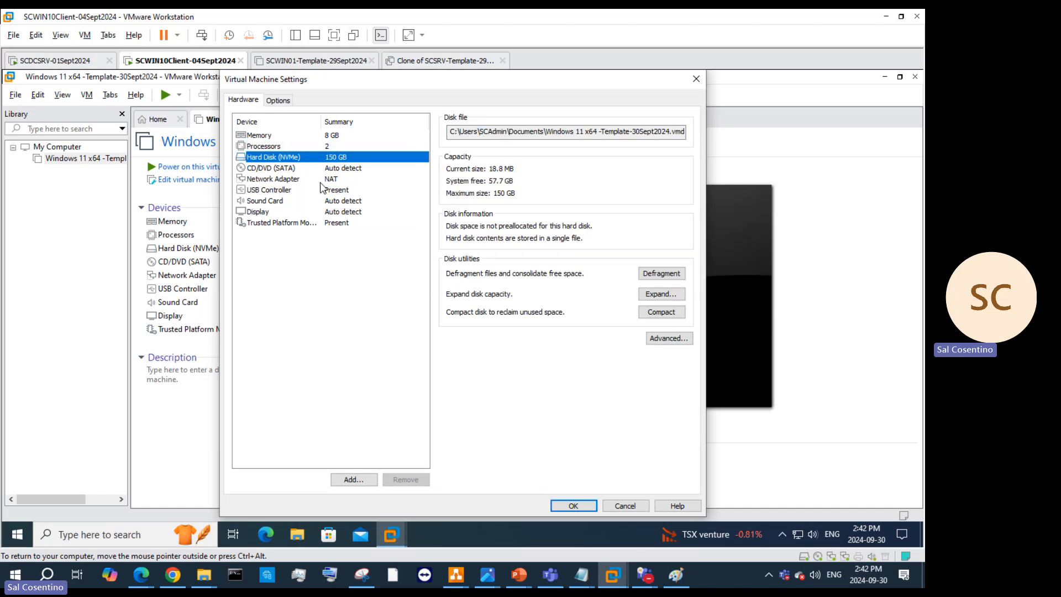
click(324, 169)
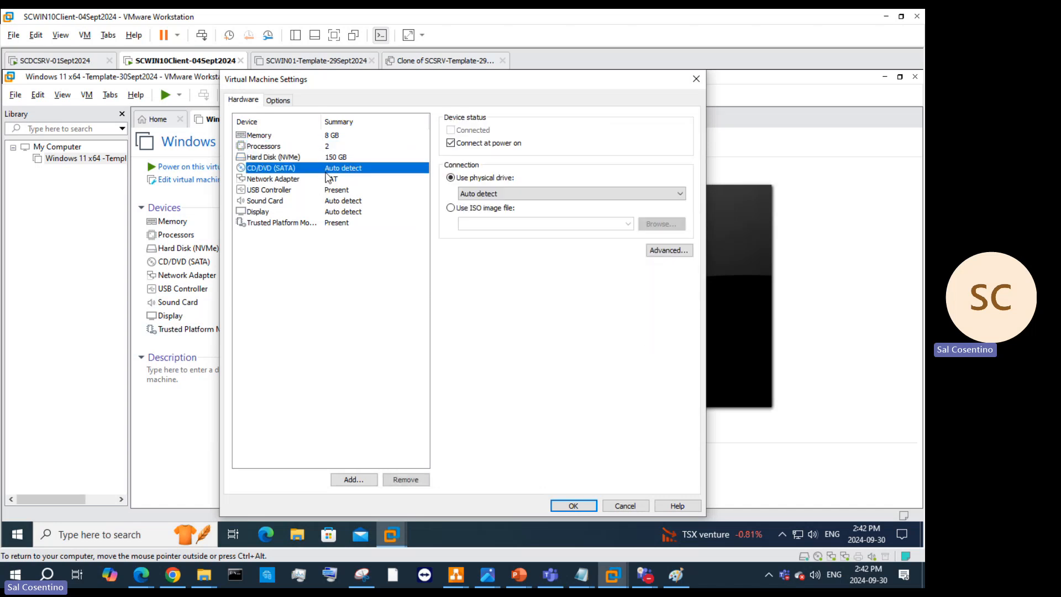
click(459, 212)
click(671, 225)
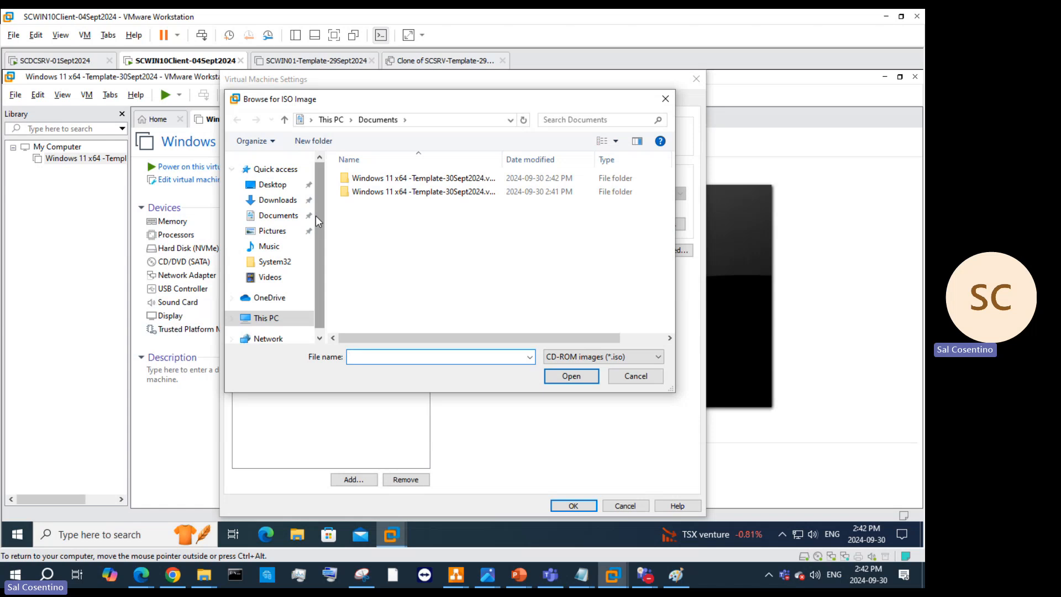
click(275, 342)
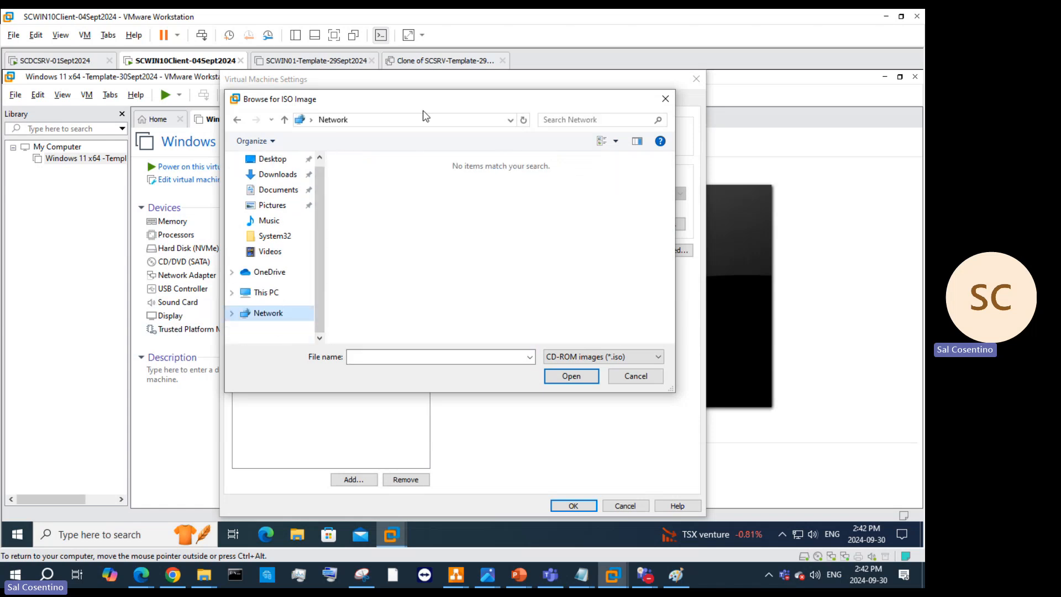
click(665, 98)
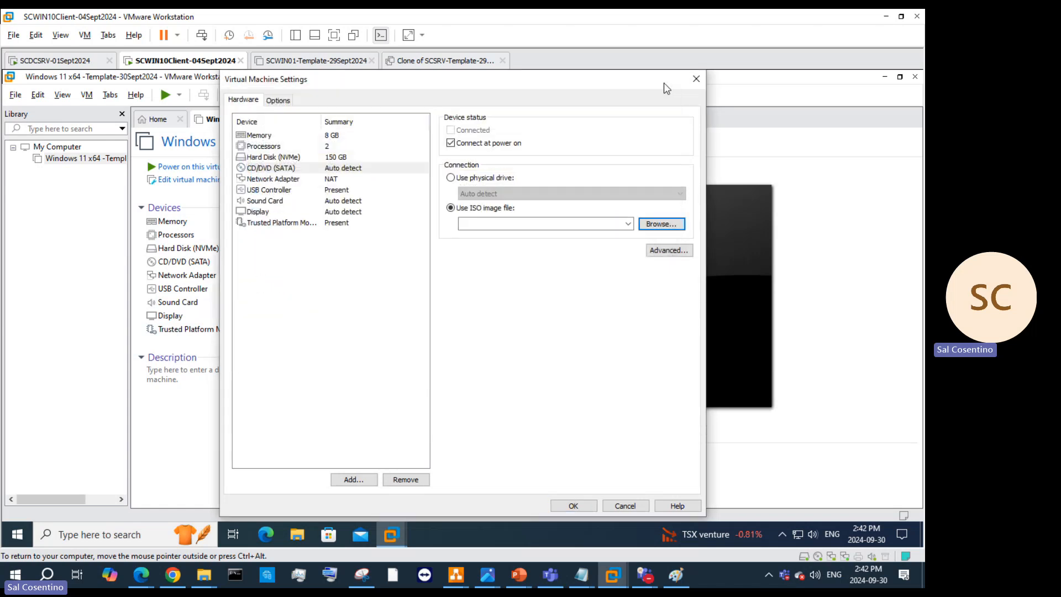
Inspect the shared folders configured in the host client virtual machine's settings, then cancel without changes.
right_click(188, 64)
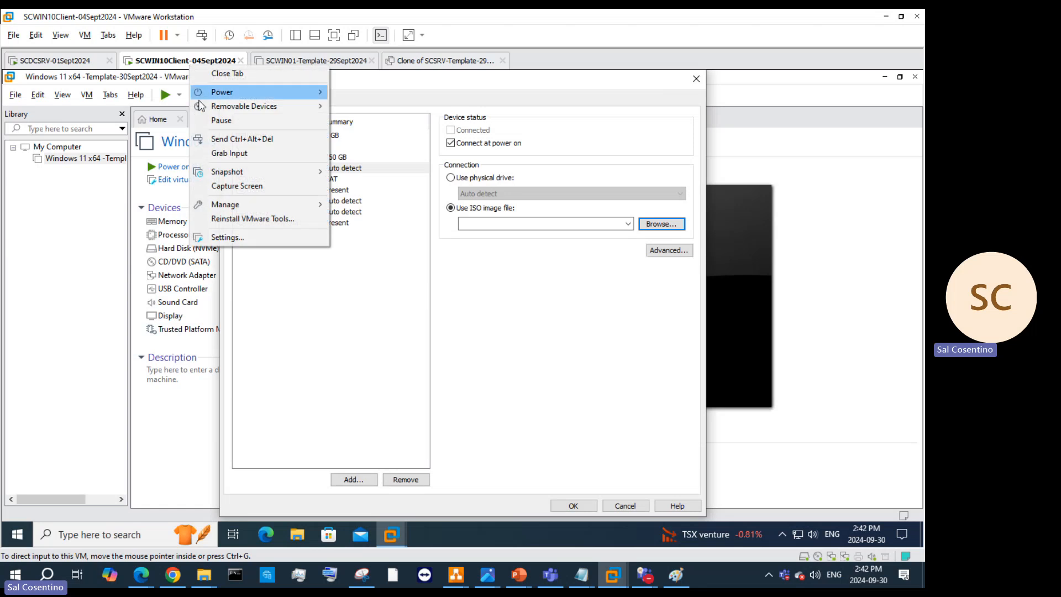
click(227, 237)
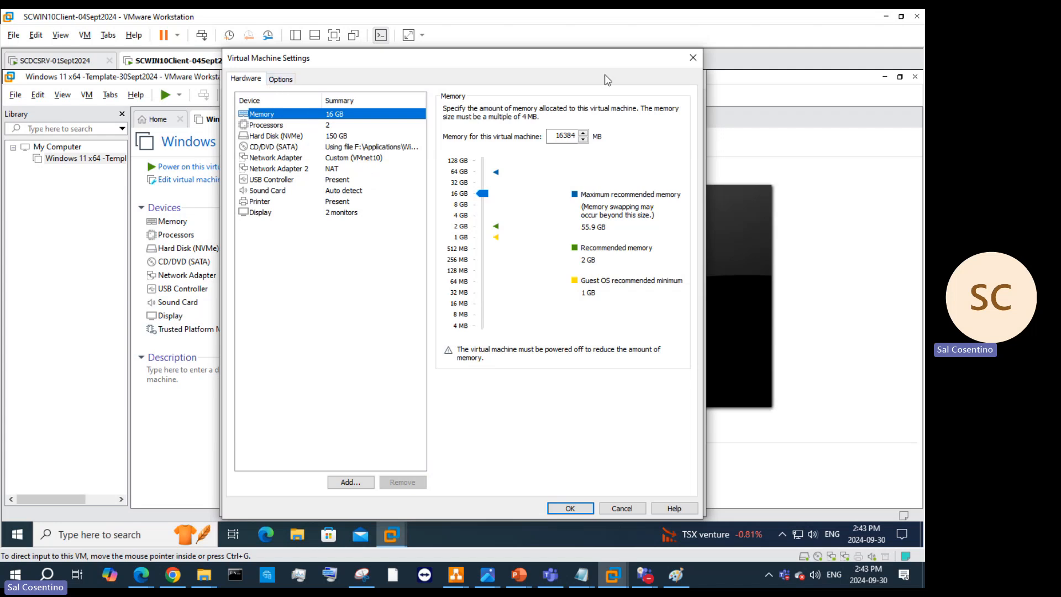
click(280, 79)
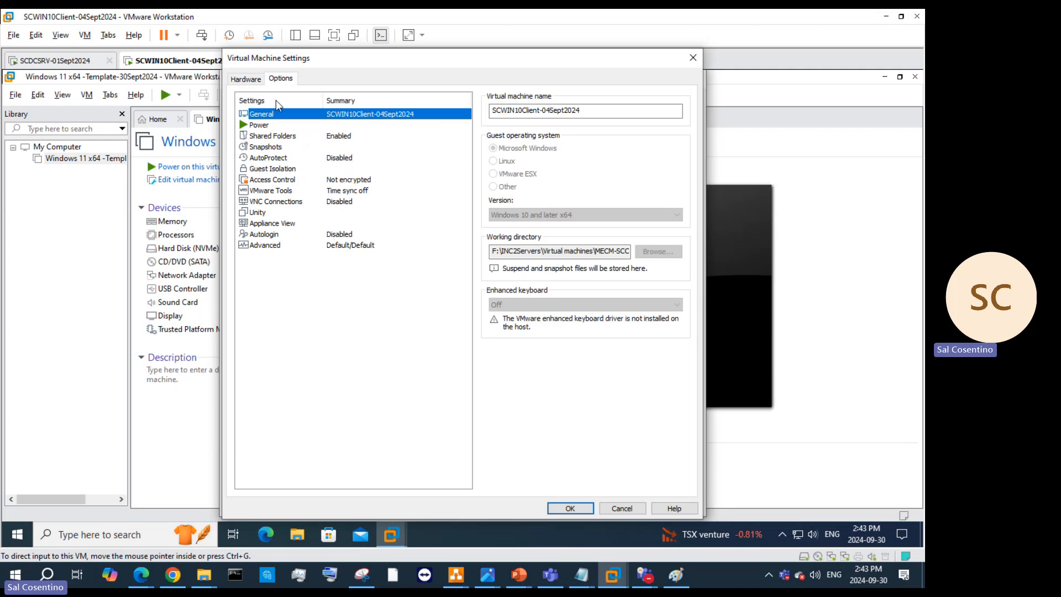
click(273, 136)
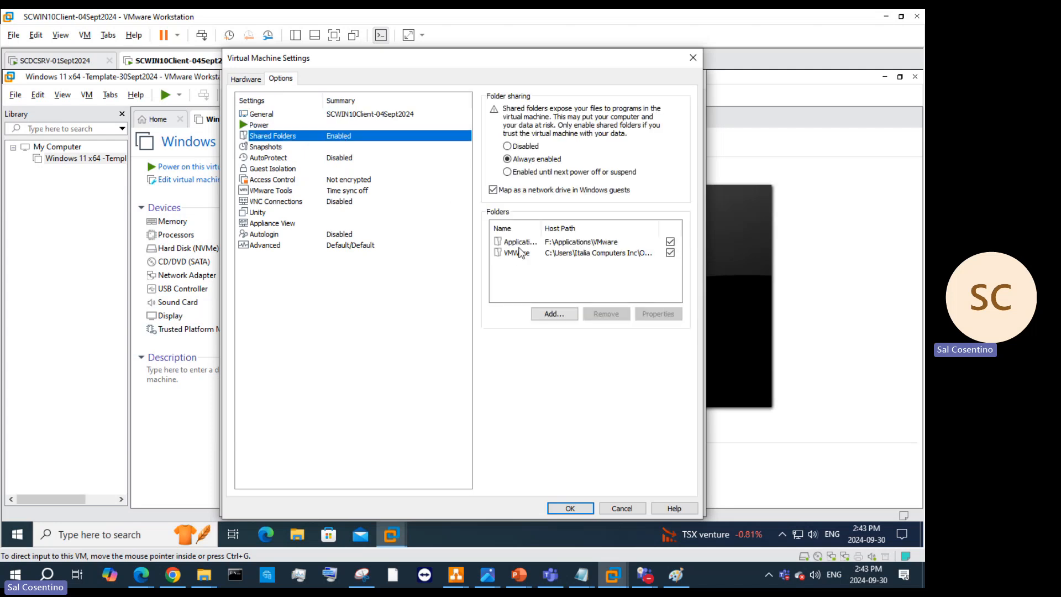
click(558, 314)
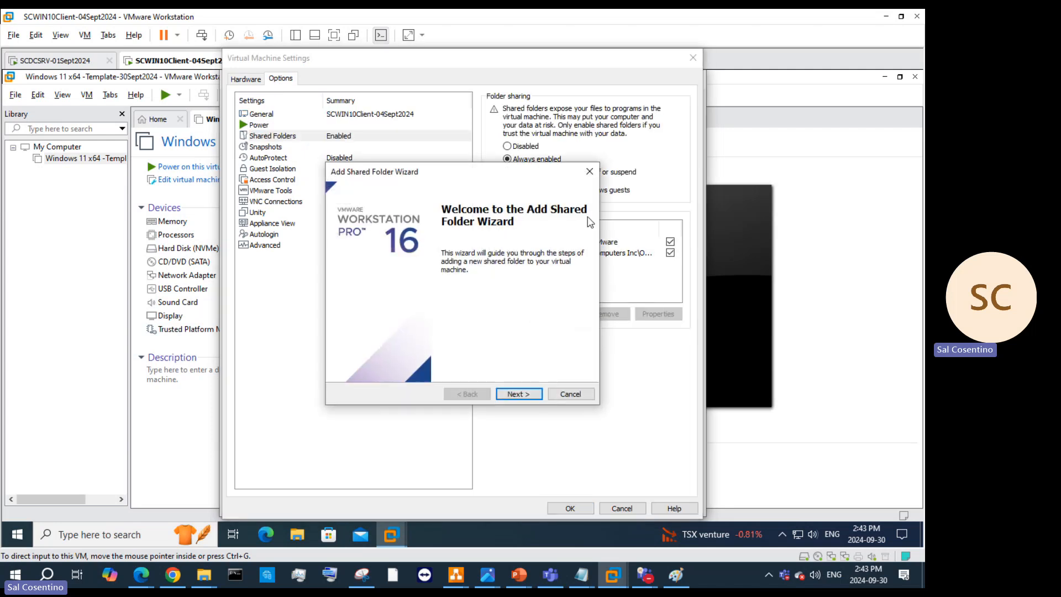
click(528, 394)
click(572, 394)
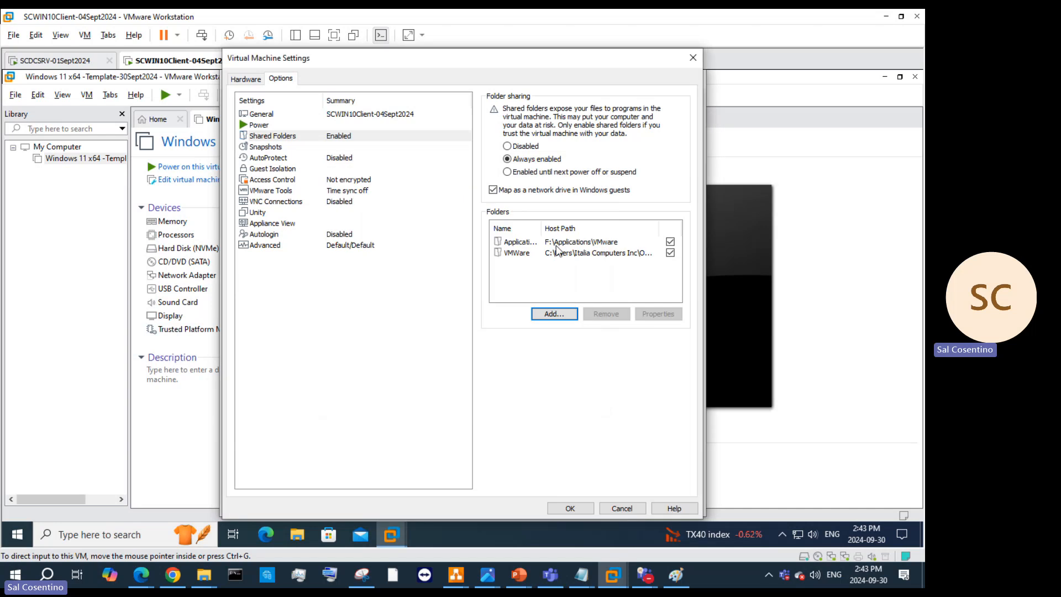
click(634, 508)
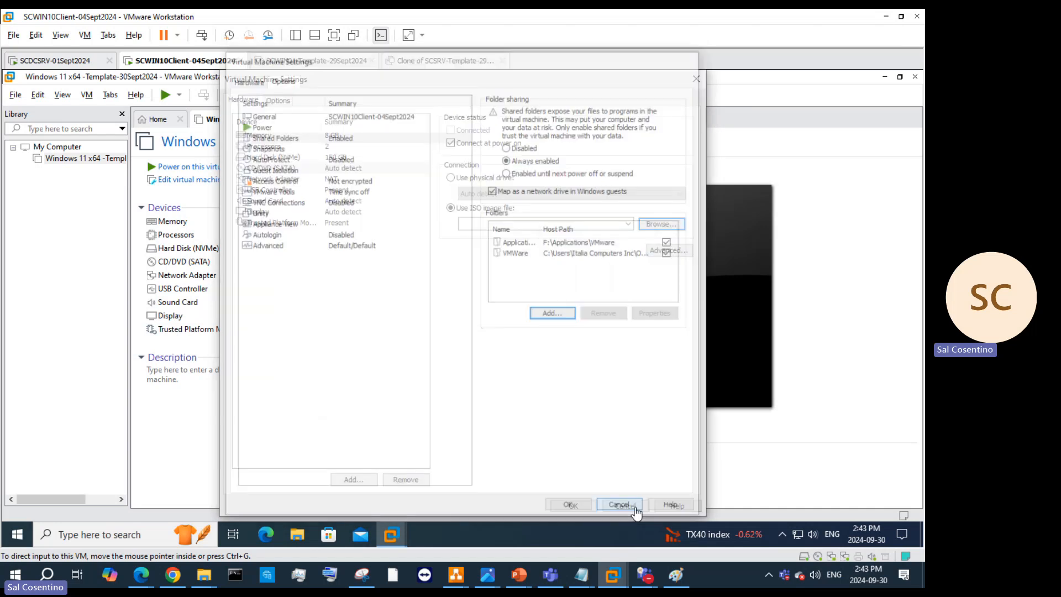
Close the template's settings, reopen them and set shared folders to always enabled in its options.
click(696, 79)
click(901, 77)
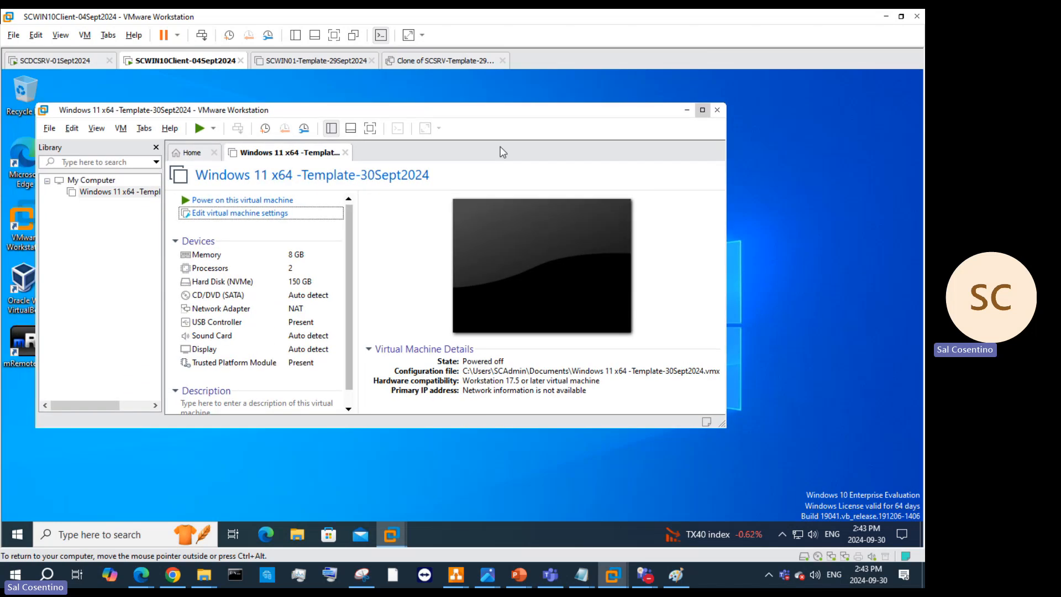
right_click(319, 164)
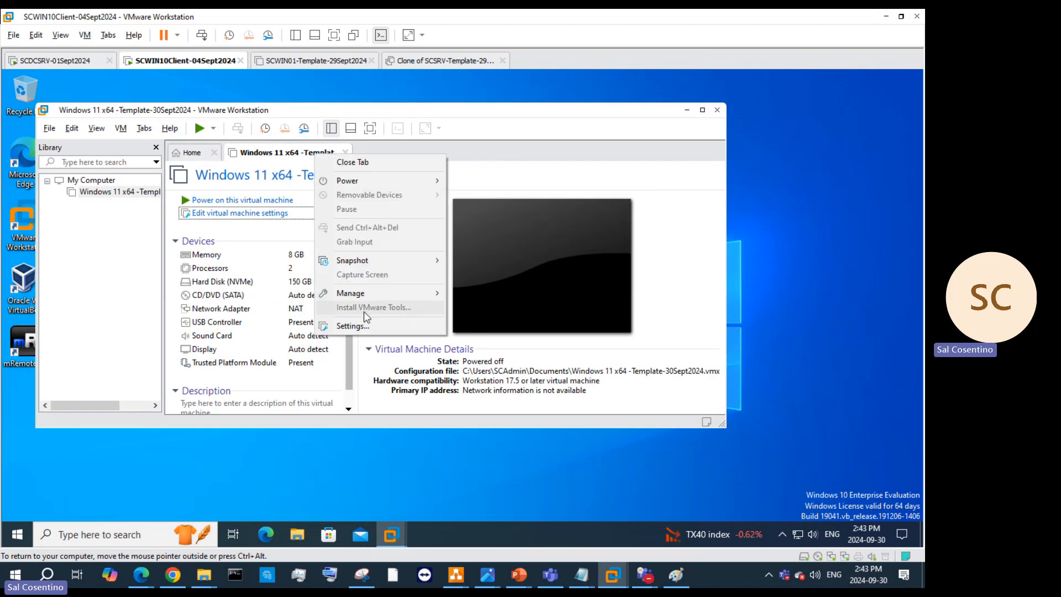
click(364, 326)
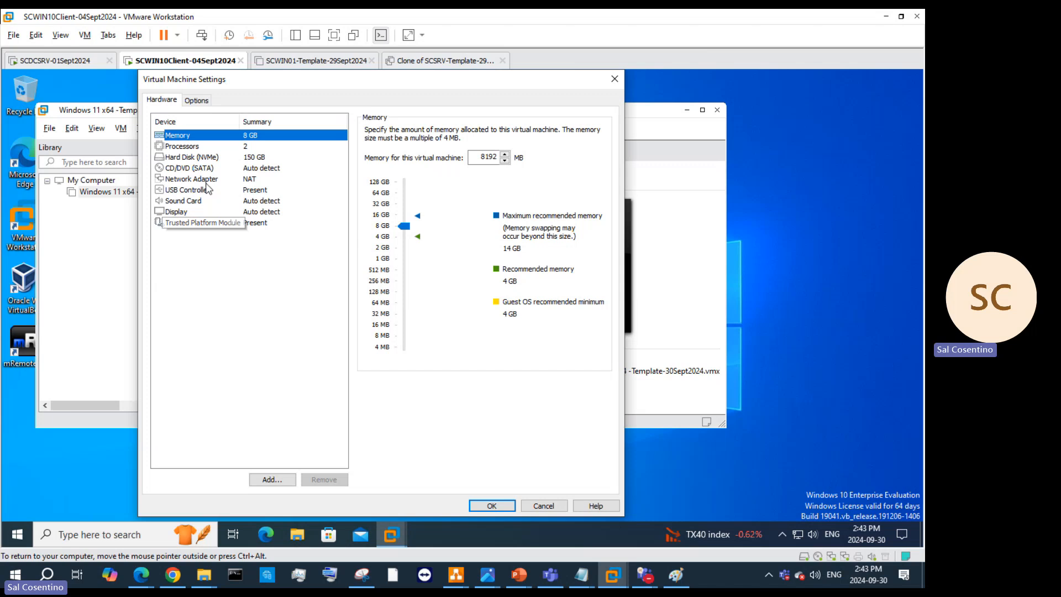
click(195, 100)
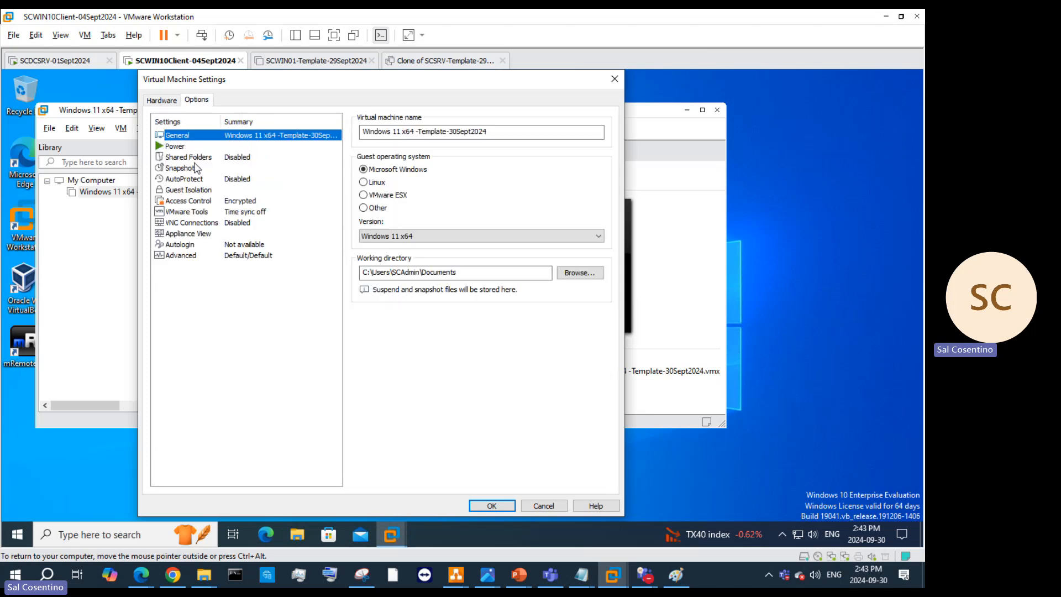
click(191, 157)
click(390, 171)
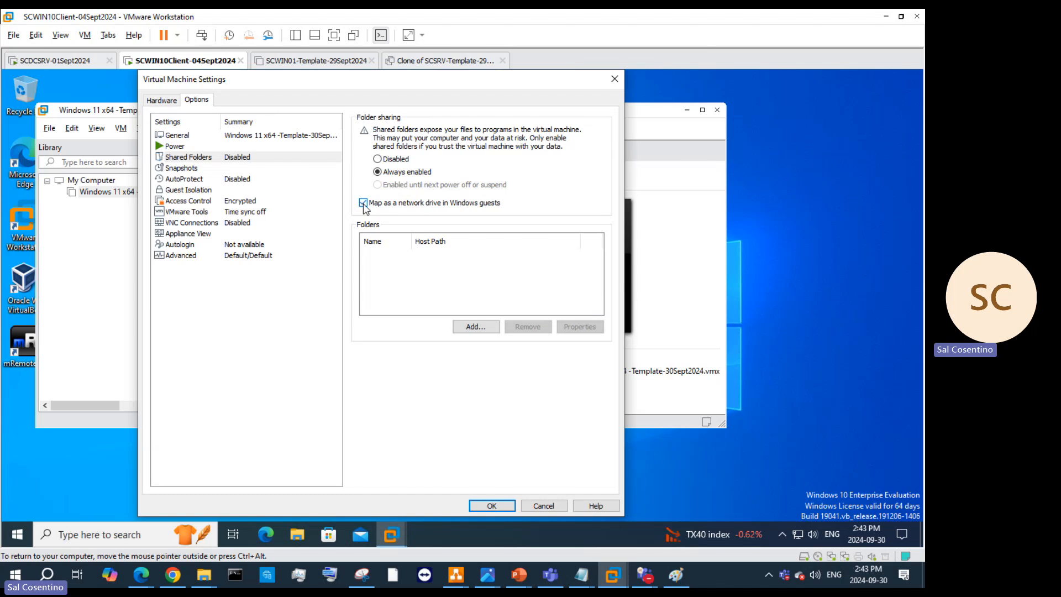
Add a shared folder with host path Z:\Applications named Applicationshare and save the settings.
click(475, 327)
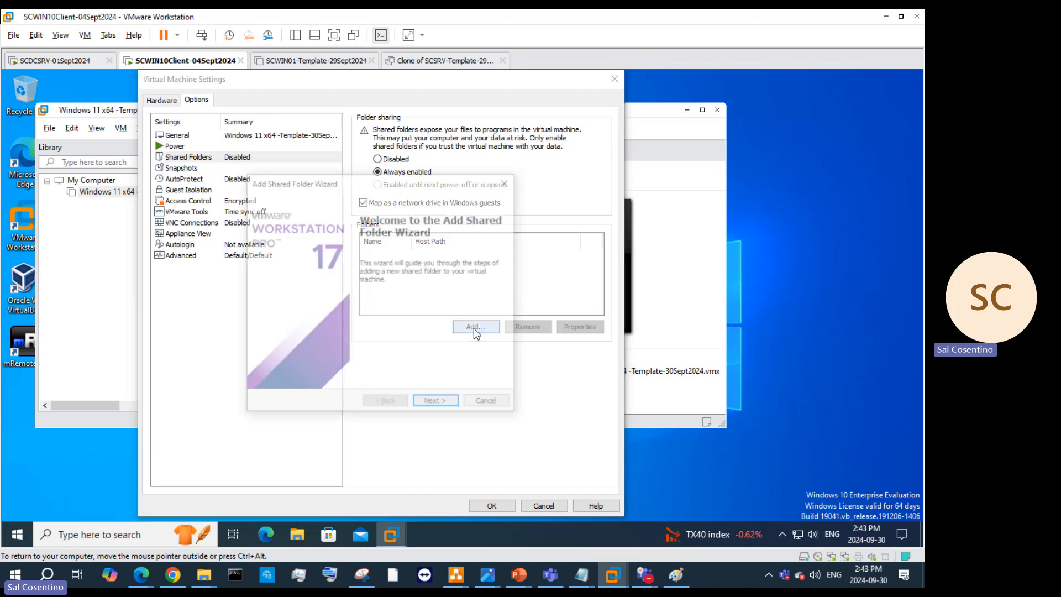
click(438, 404)
click(476, 251)
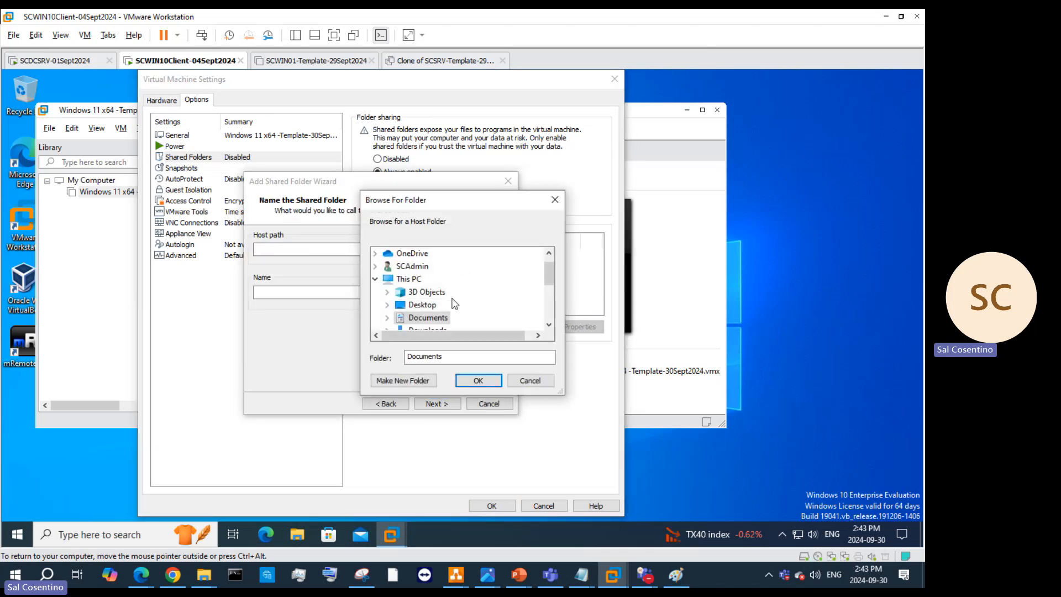
scroll(457, 299, down, 2)
click(457, 297)
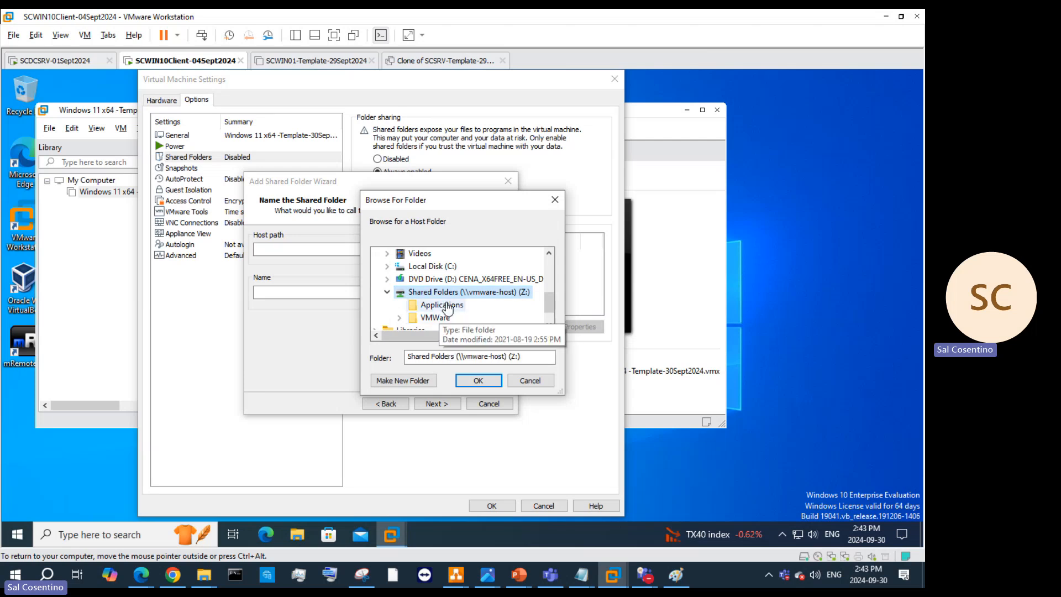
click(442, 305)
click(478, 380)
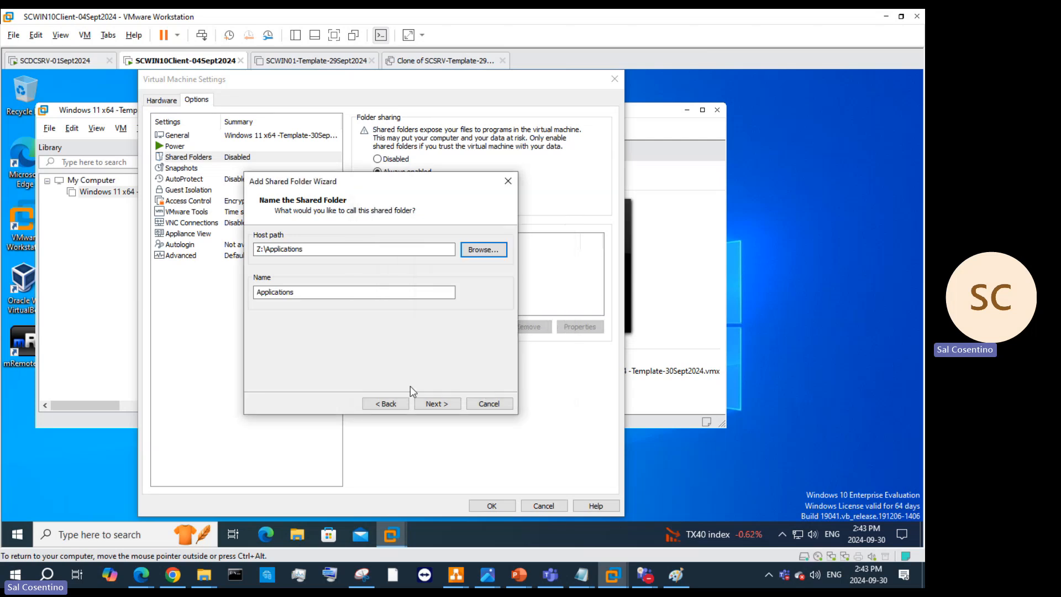
click(328, 291)
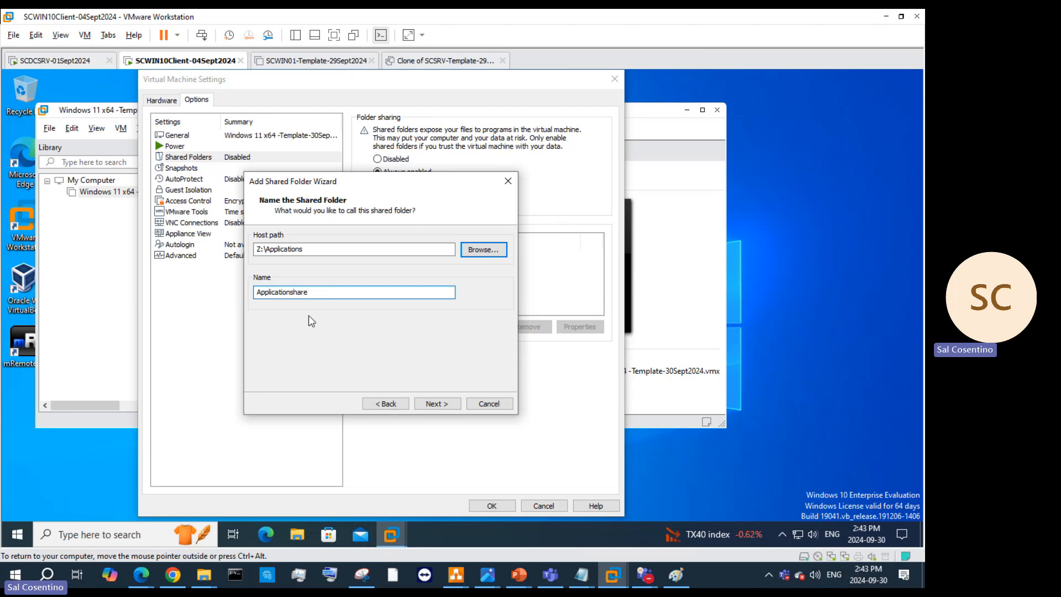
click(448, 403)
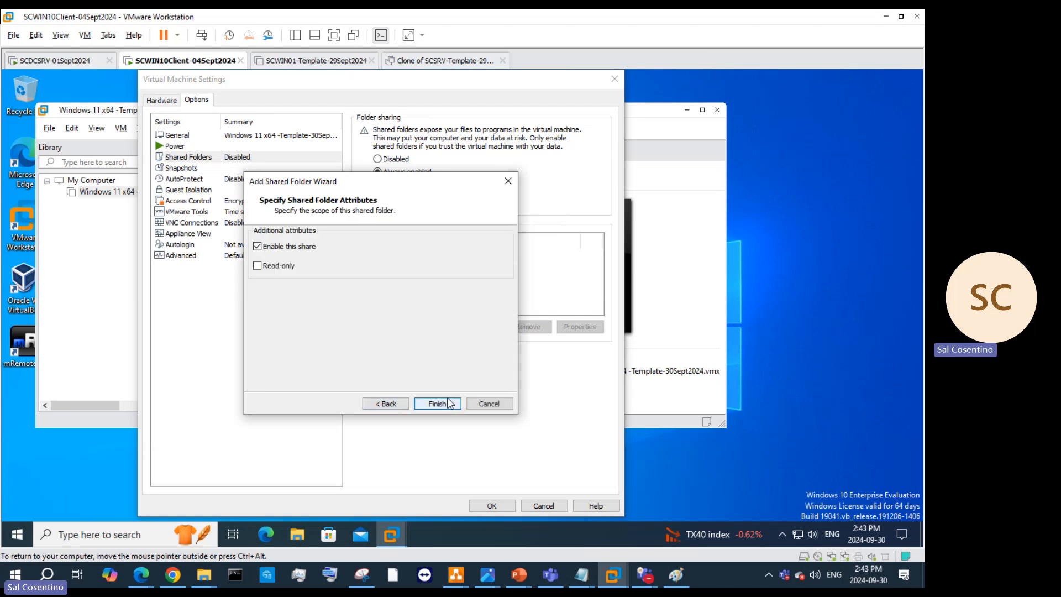
click(438, 403)
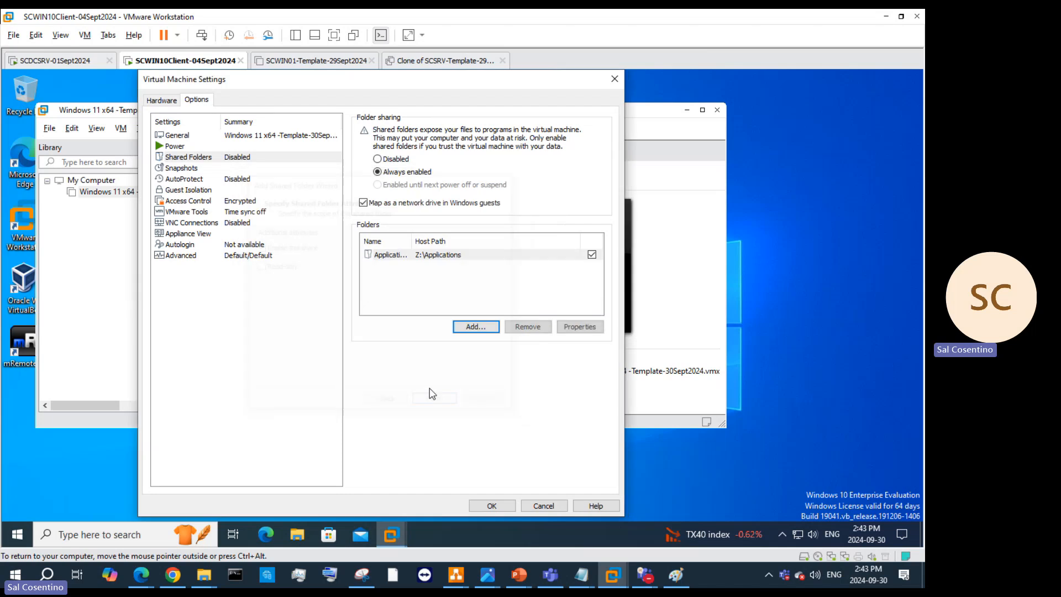
click(492, 506)
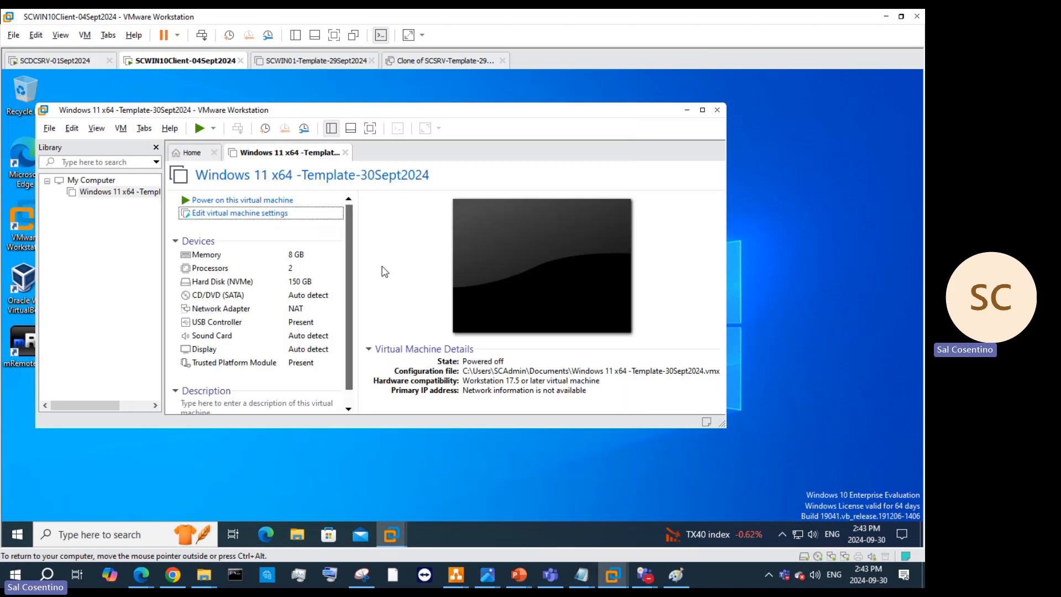
Set the CD/DVD drive to use an ISO image file and browse the Z: shared Applications and VMWare folders for it.
click(702, 110)
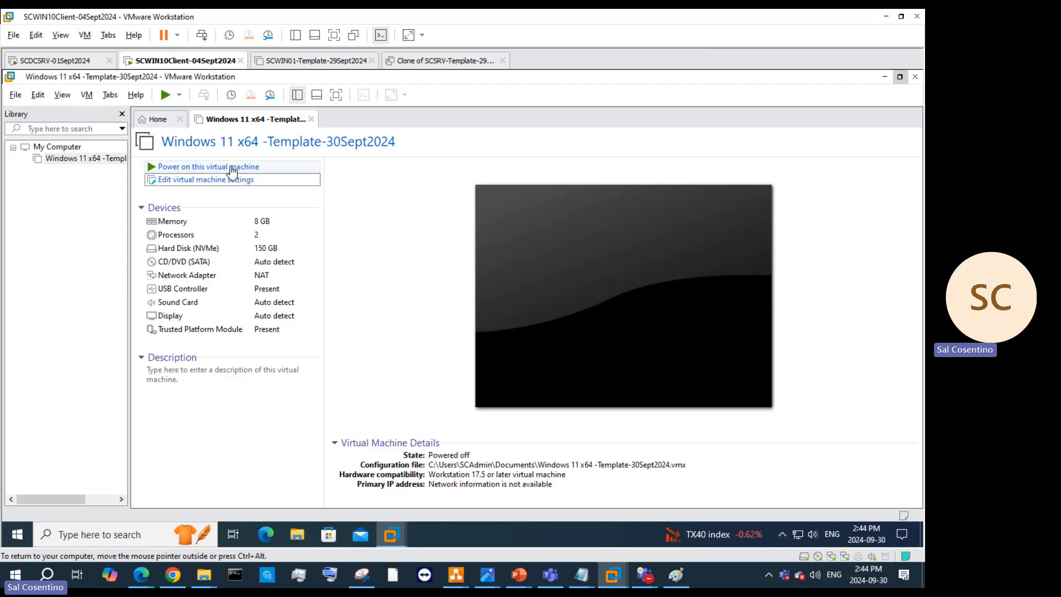
click(284, 261)
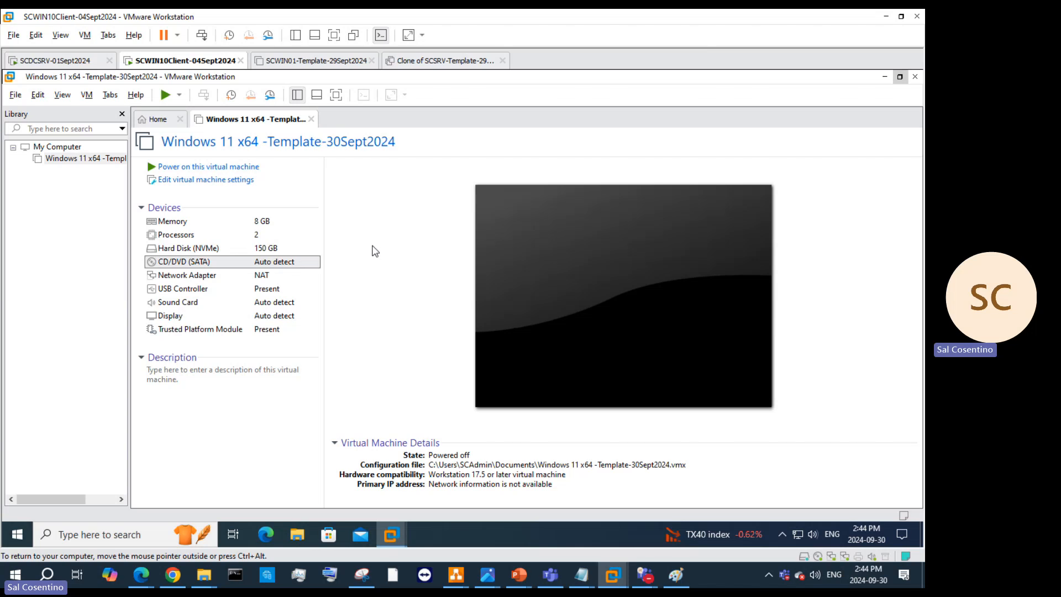
key(Return)
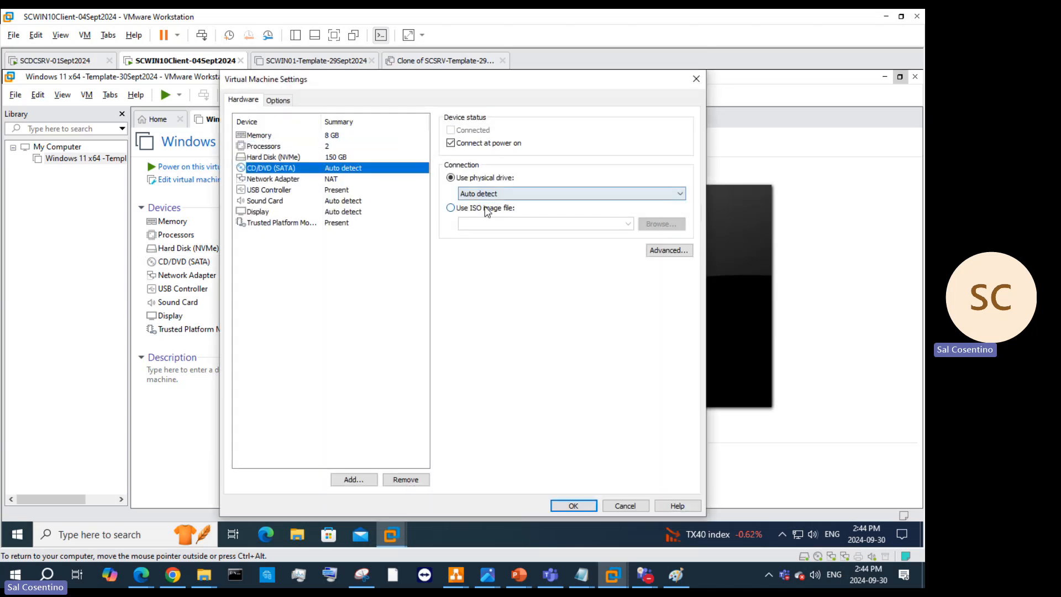
click(513, 209)
click(658, 225)
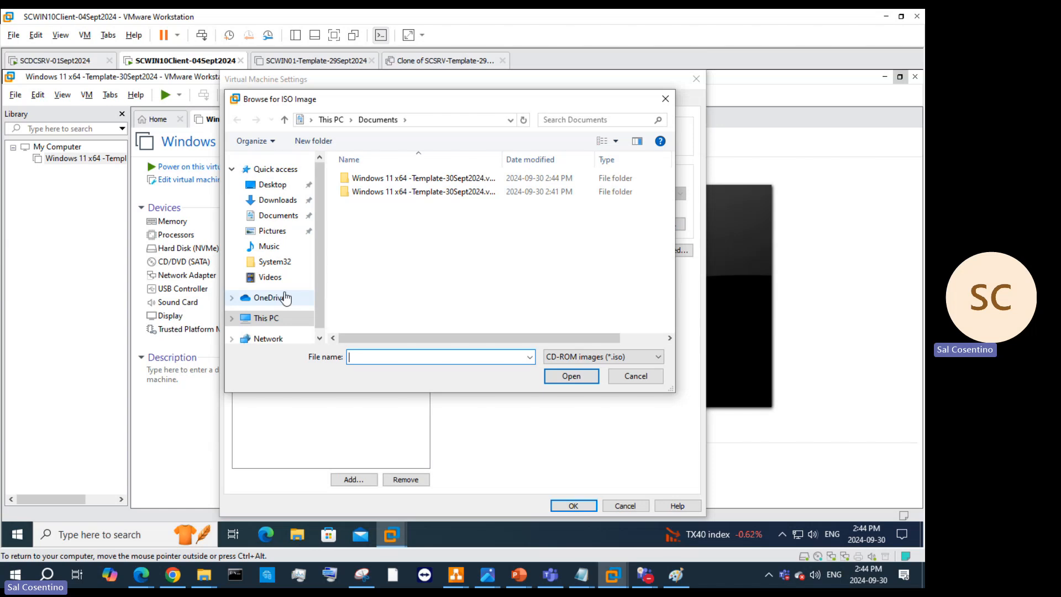
click(275, 319)
scroll(420, 301, down, 3)
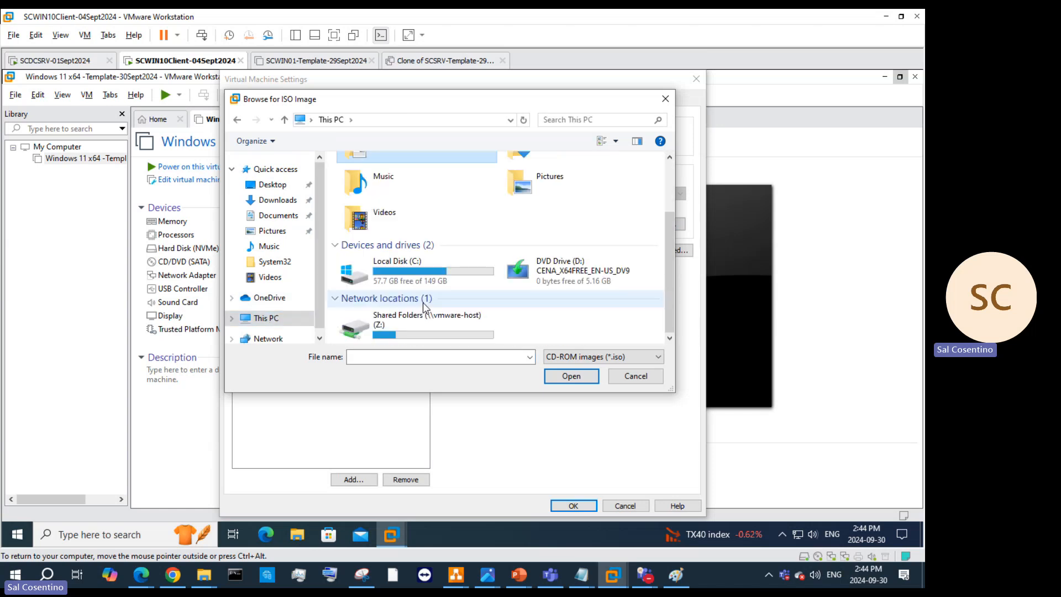
double_click(420, 330)
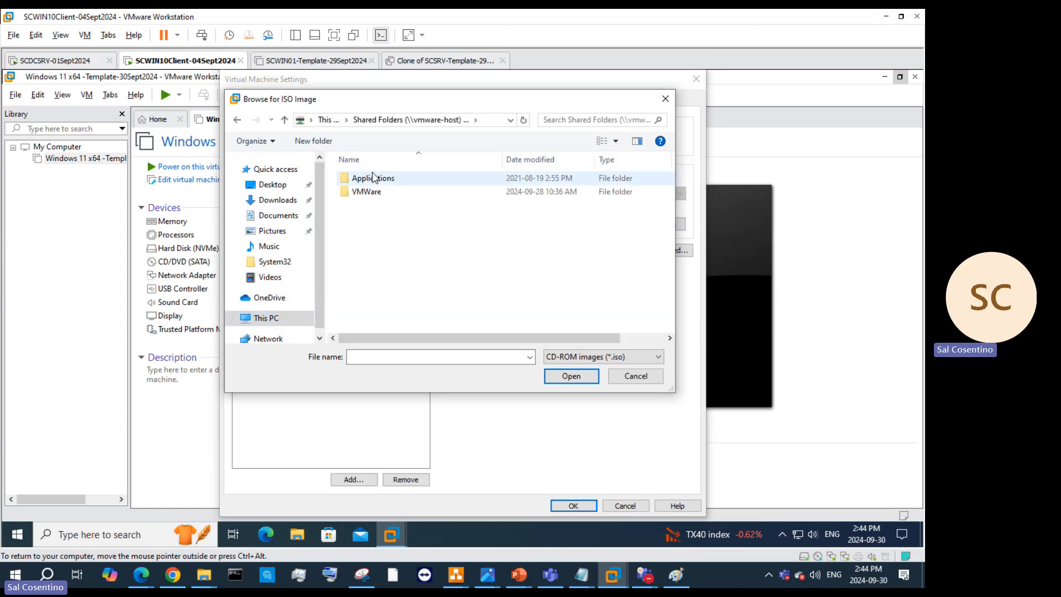
double_click(373, 177)
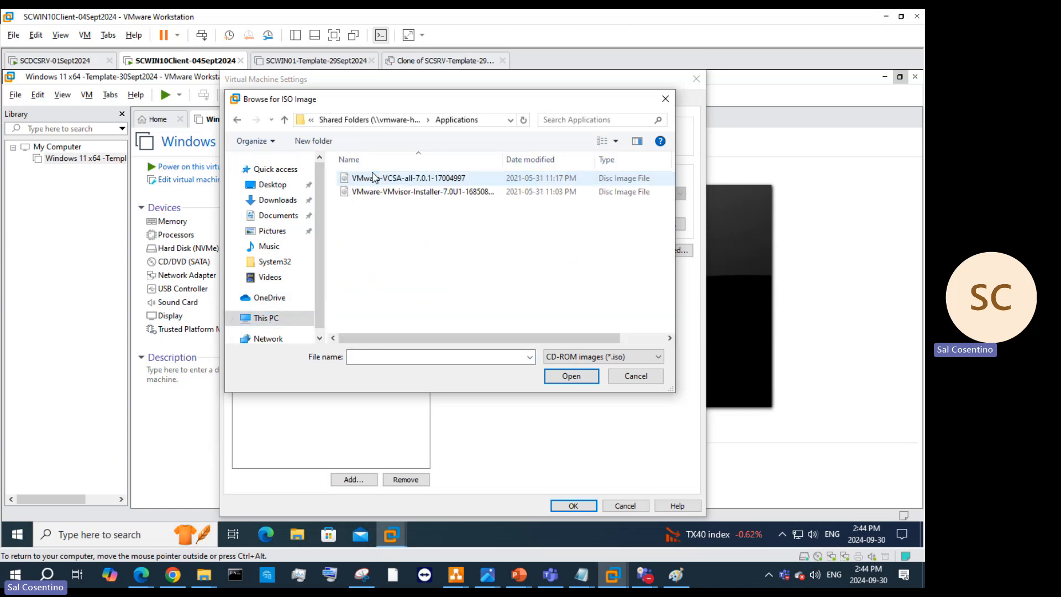
click(394, 119)
double_click(389, 193)
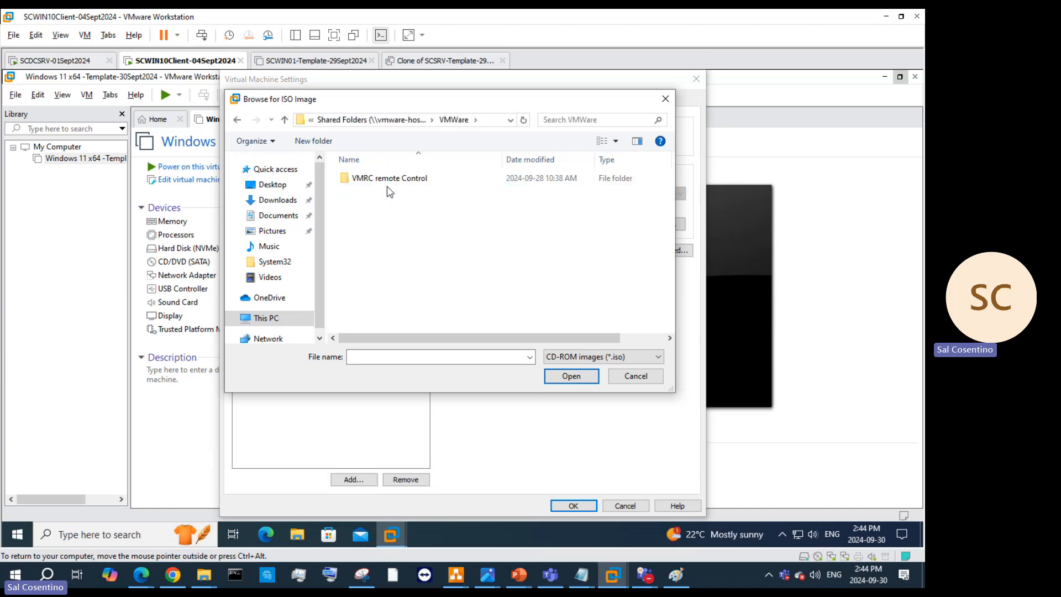
click(402, 120)
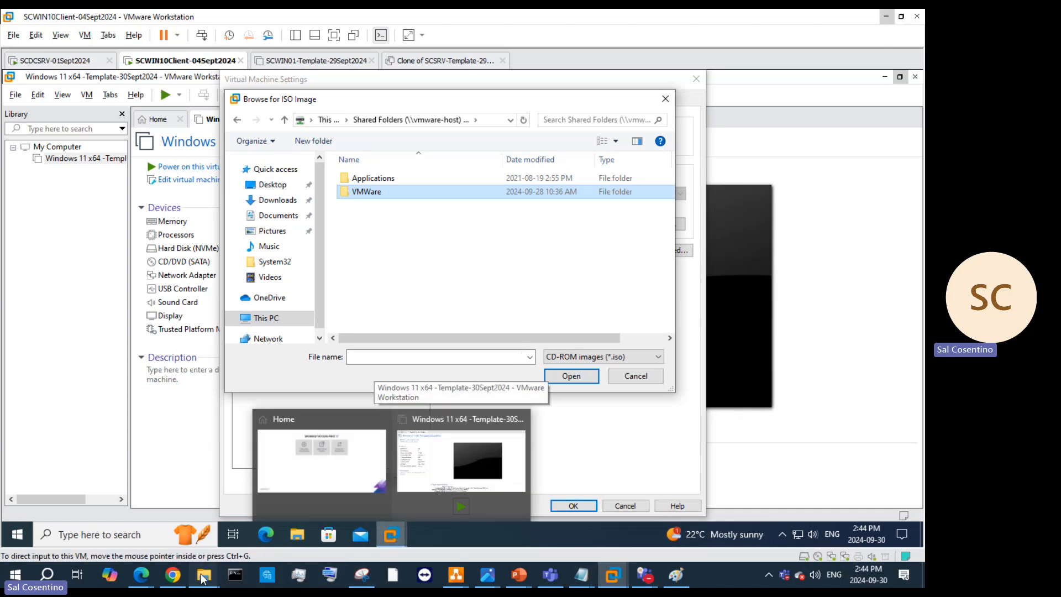
Look through the host's OneDrive Applications folder in File Explorer for the installer image, then close it.
click(157, 478)
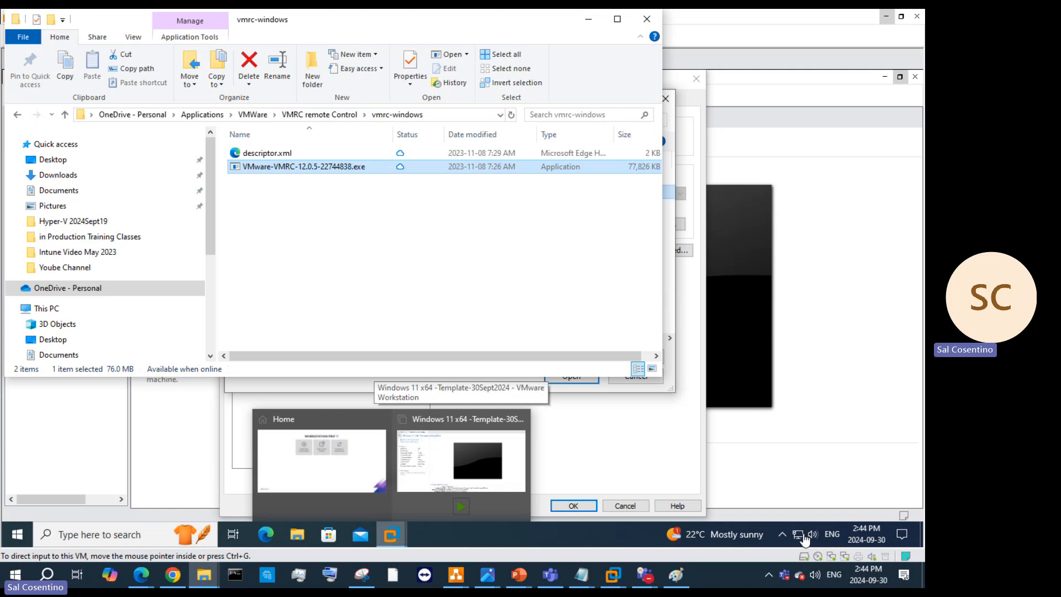
click(787, 532)
click(783, 534)
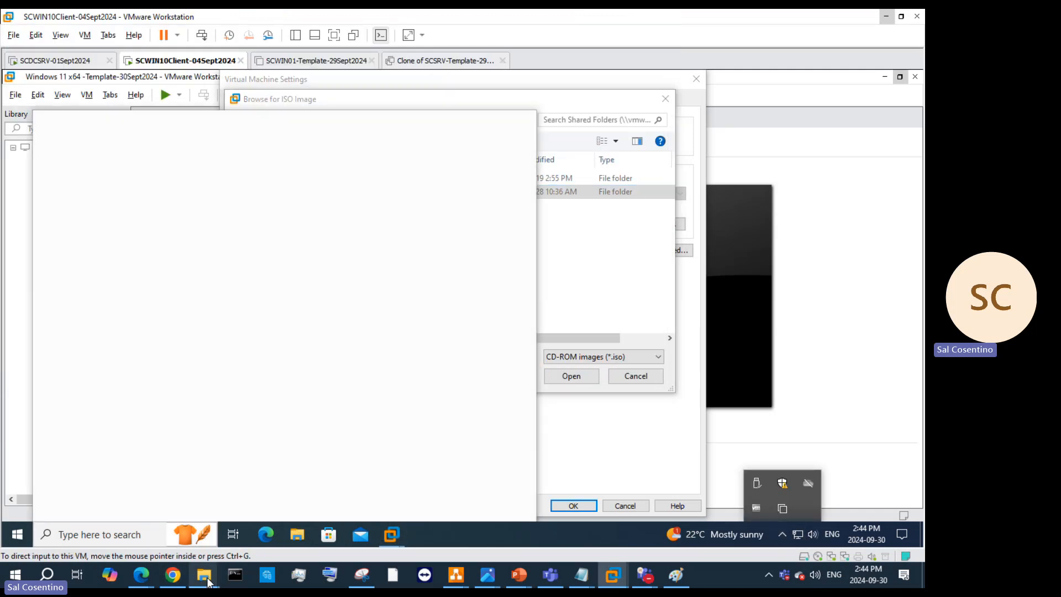
mouse_move(206, 575)
click(135, 509)
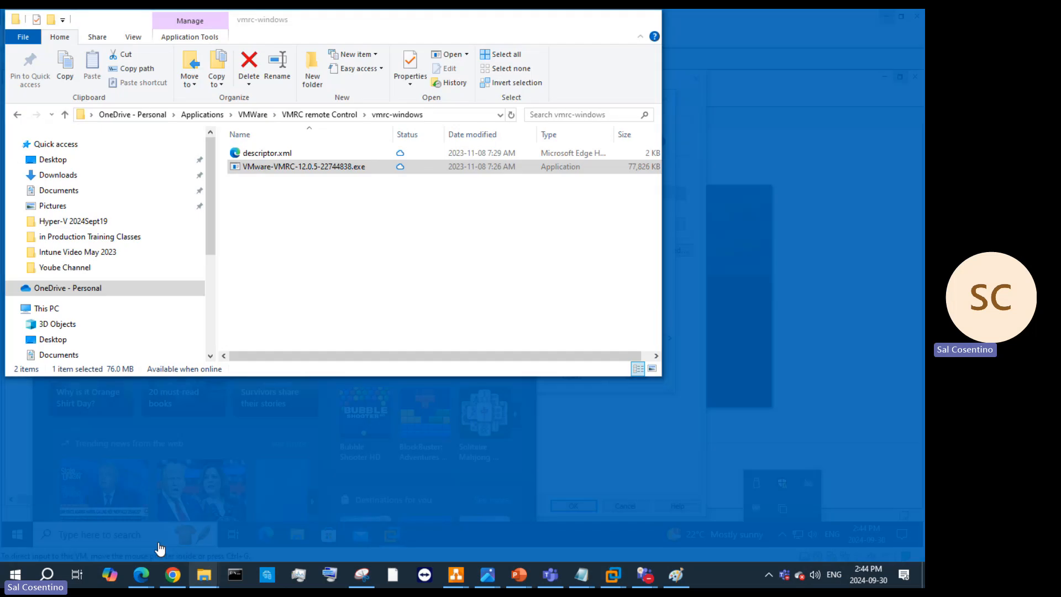
click(83, 288)
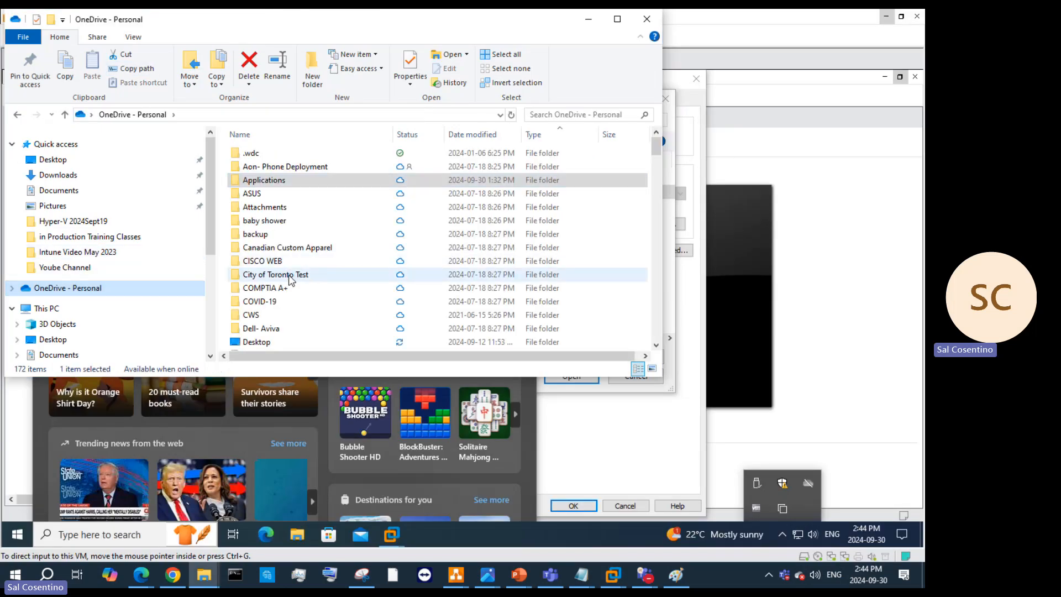
double_click(250, 180)
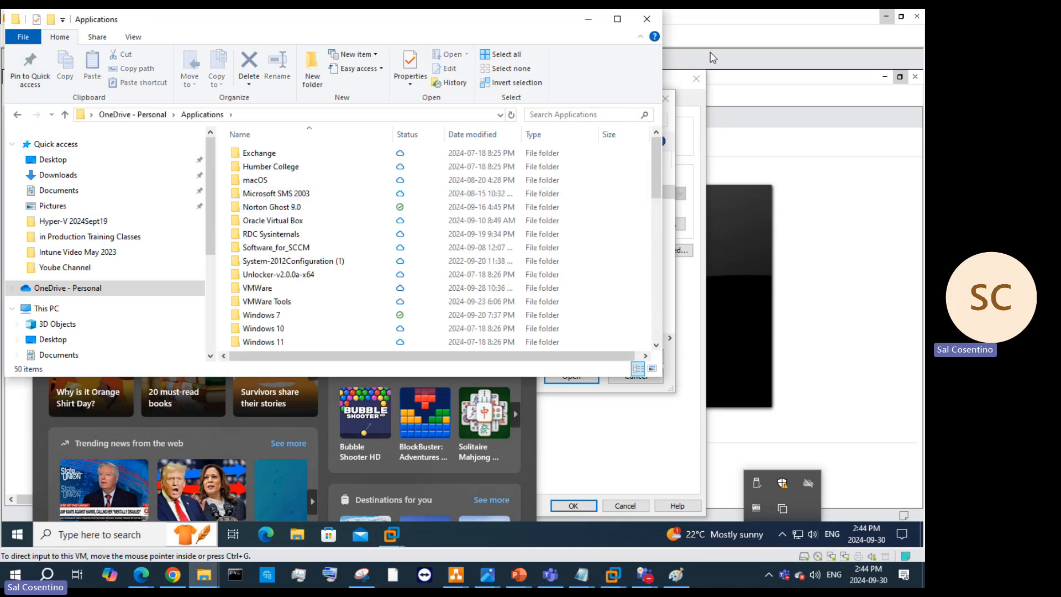
click(647, 19)
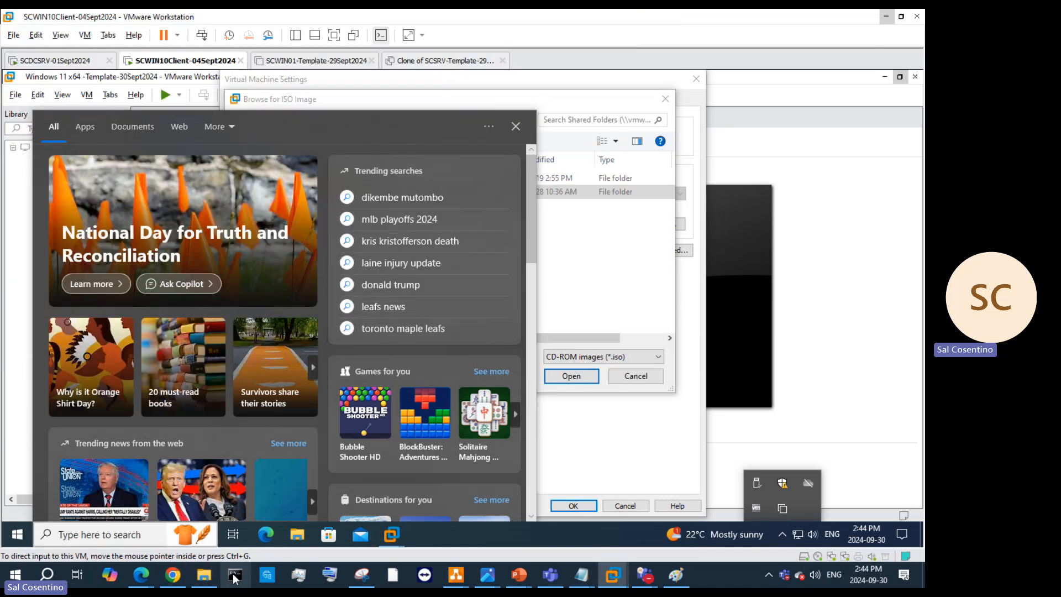
Browse the host's SSD-6TB (F:) Applications folders in File Explorer to find the Windows 11 installer ISO.
click(214, 579)
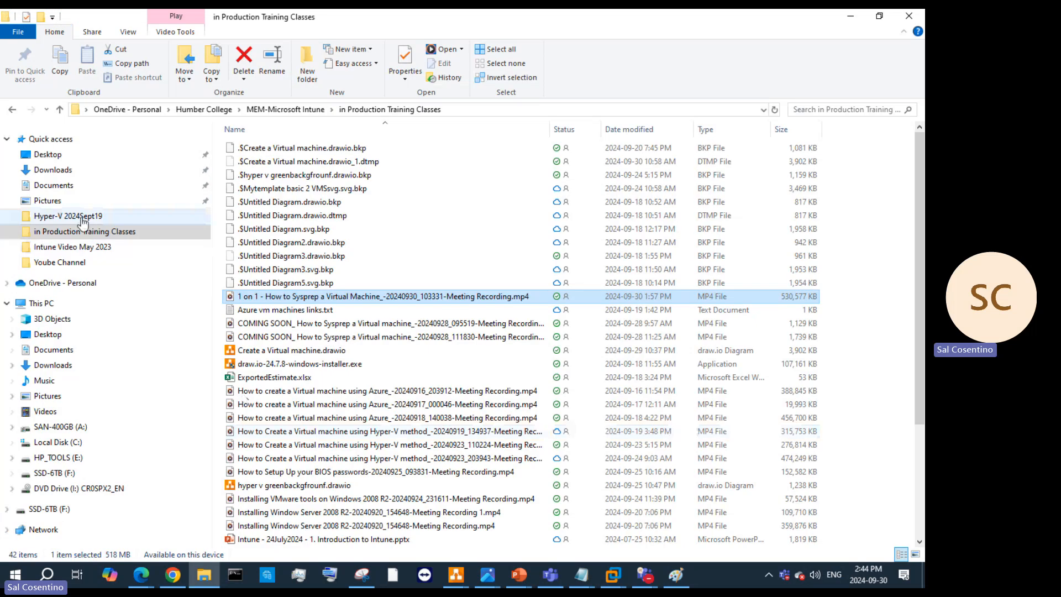
click(8, 139)
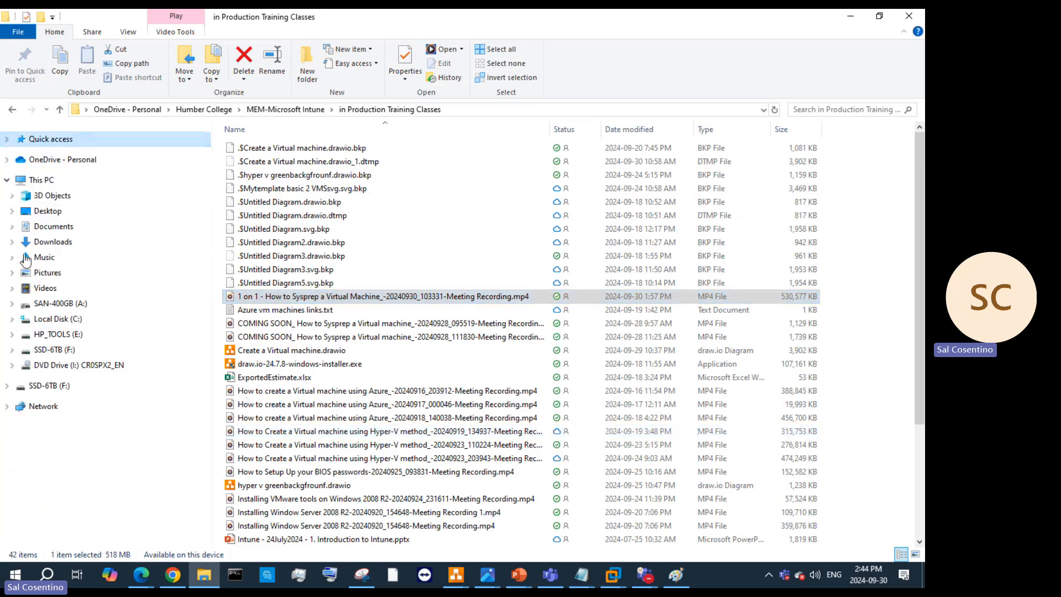
click(54, 349)
double_click(260, 148)
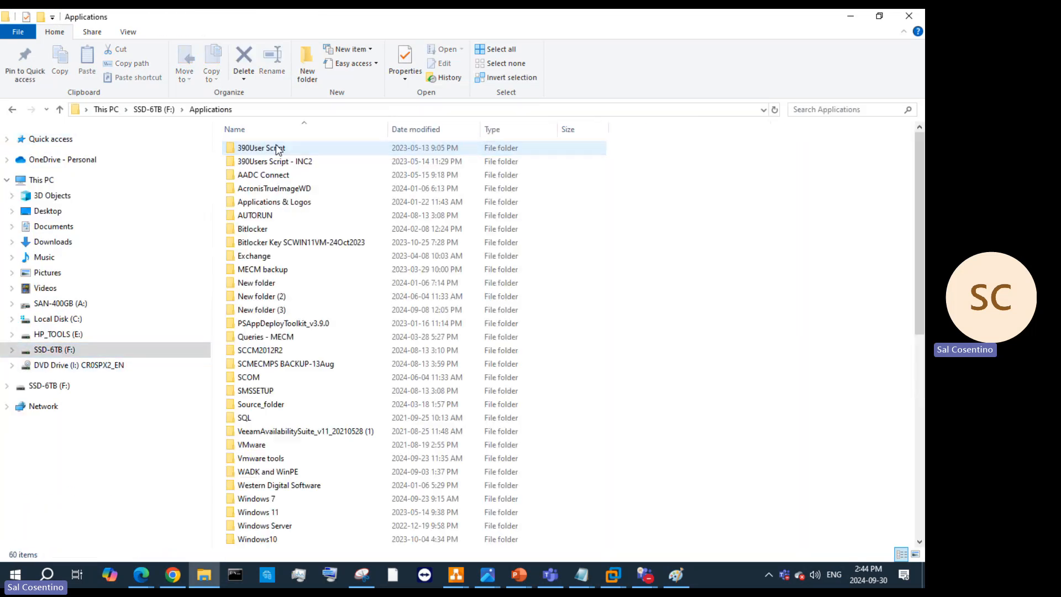
double_click(274, 203)
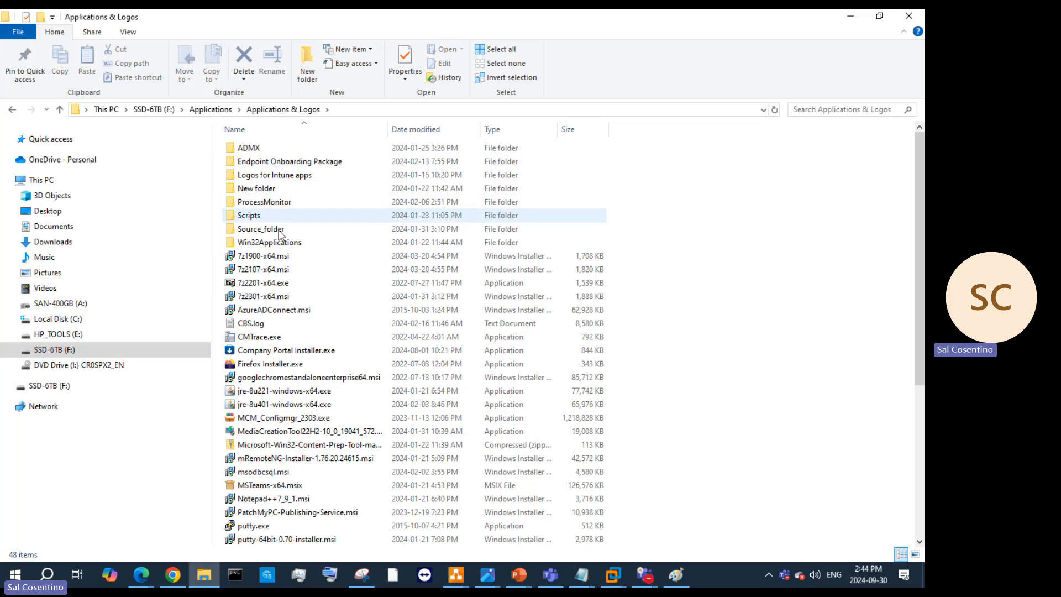
scroll(317, 292, down, 6)
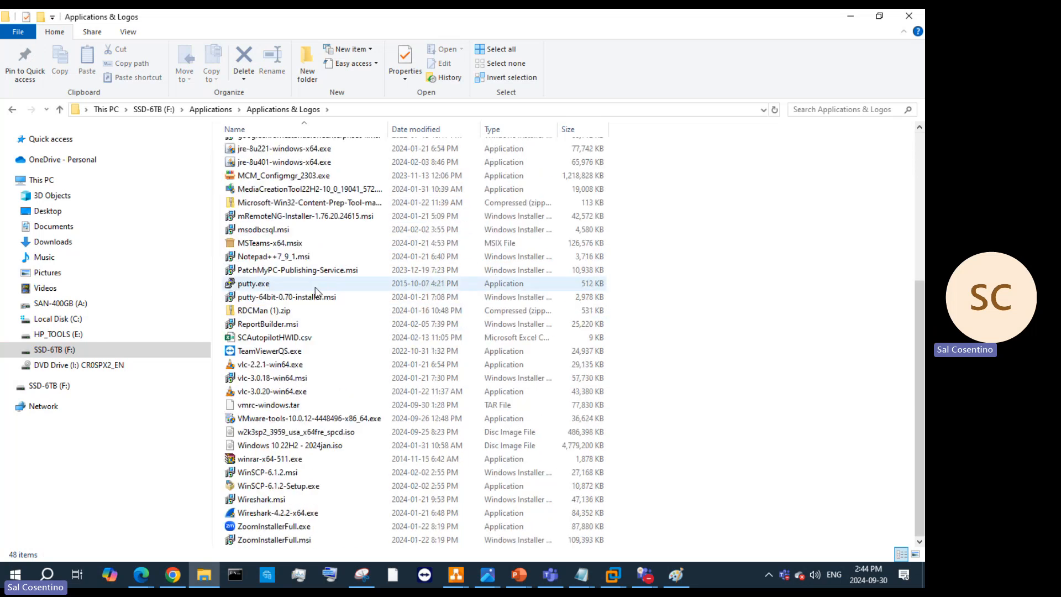
scroll(315, 291, up, 6)
click(207, 109)
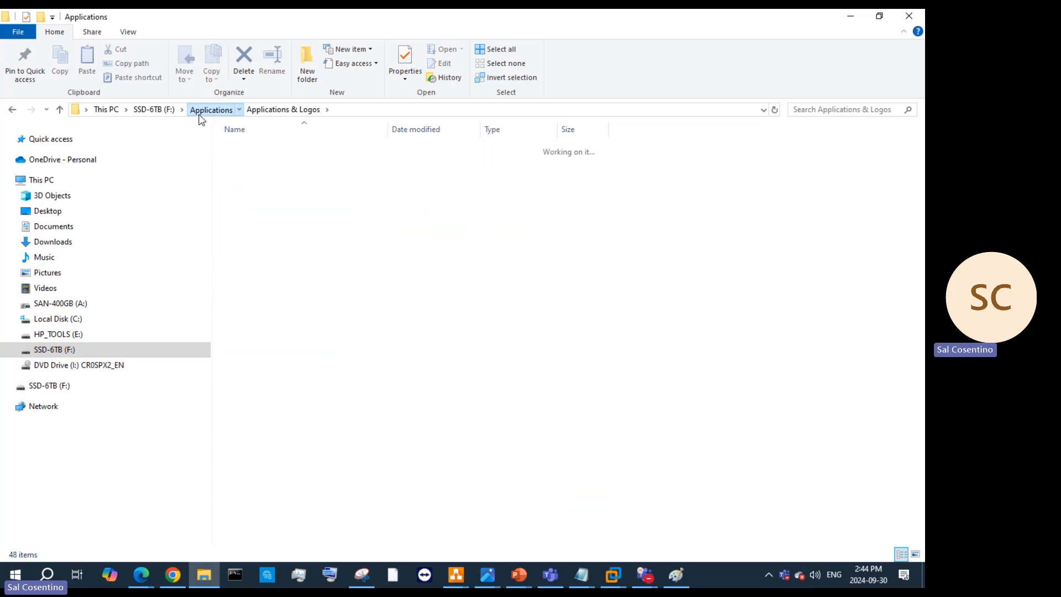
scroll(260, 269, down, 4)
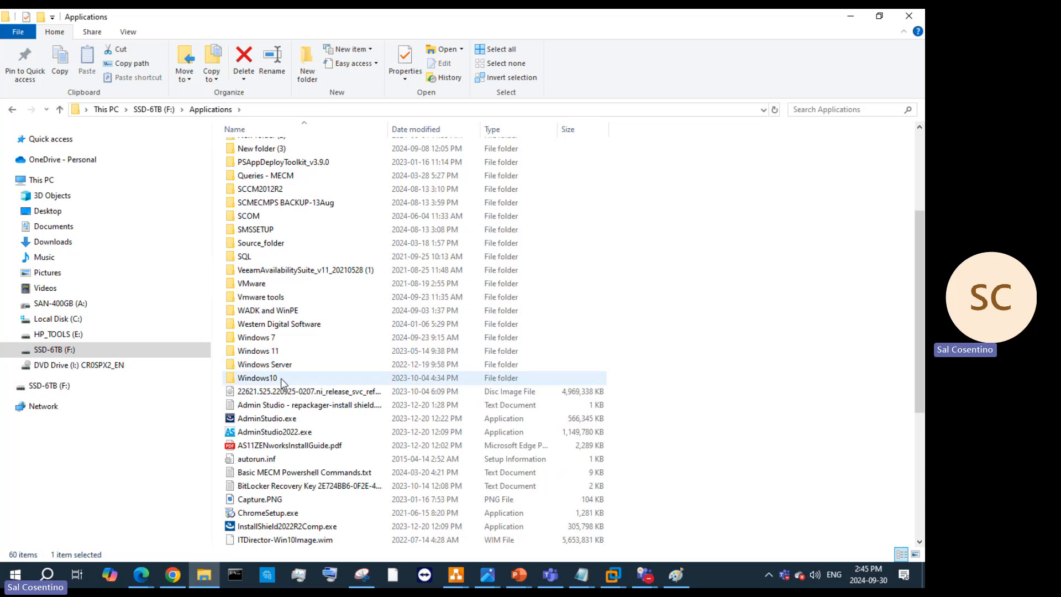
double_click(265, 351)
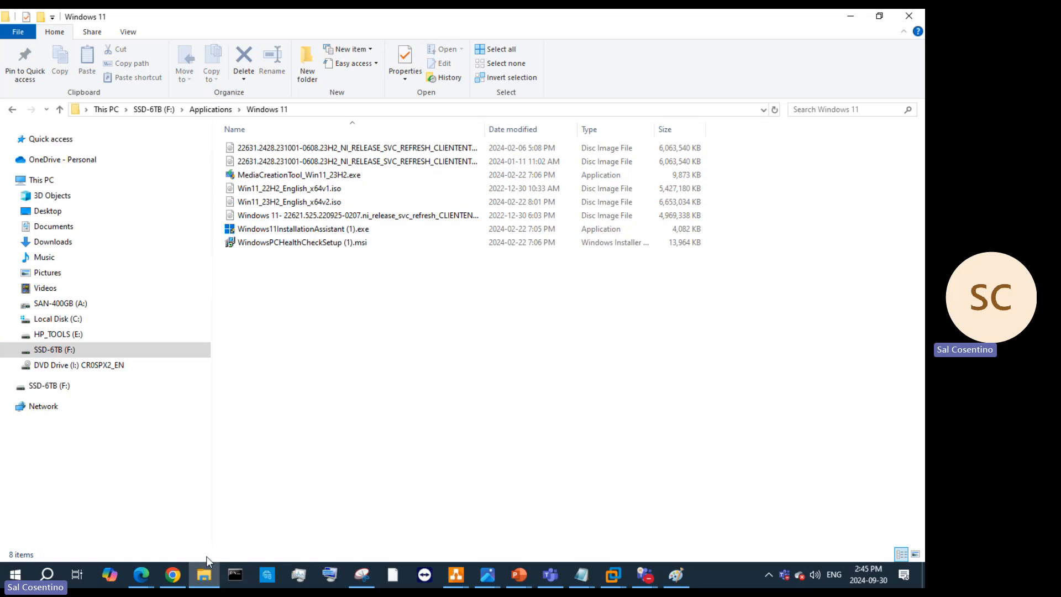
mouse_move(215, 579)
click(299, 202)
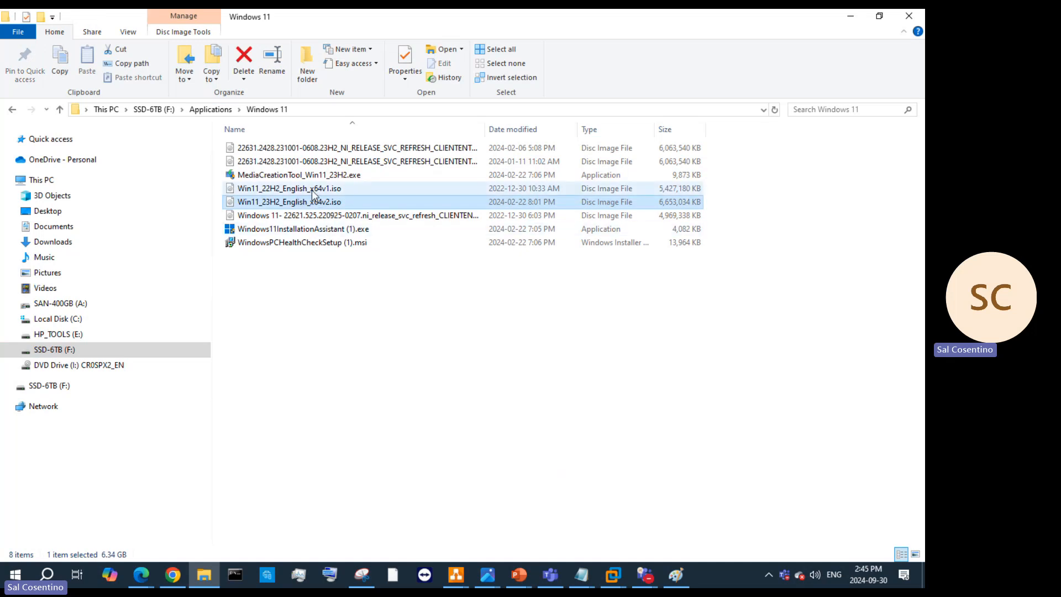
click(315, 189)
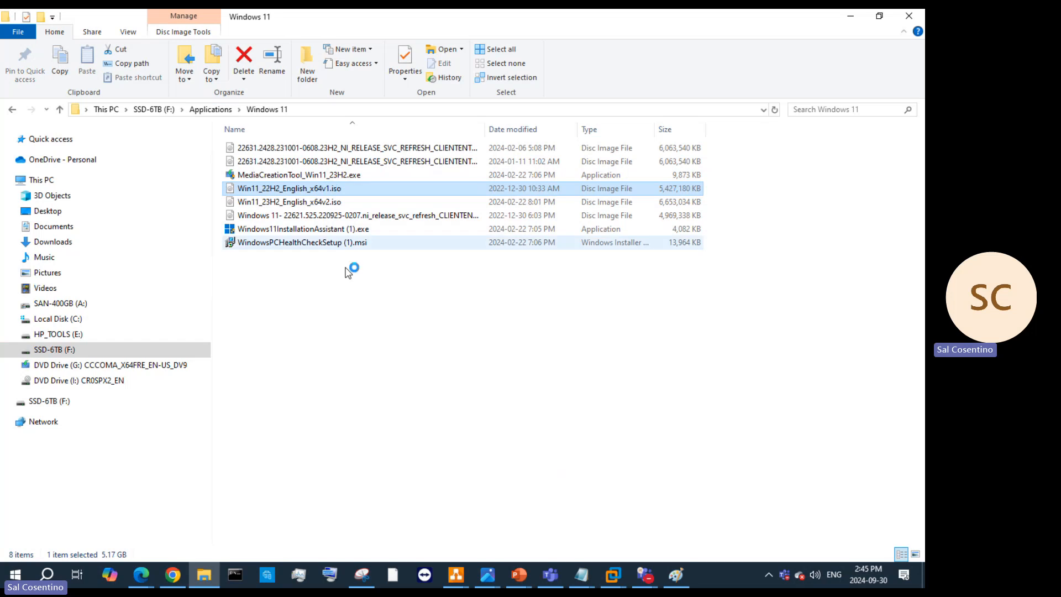
Close the ISO browse dialog and the template's settings, then minimize the nested Workstation window to reach the client VM desktop.
click(879, 17)
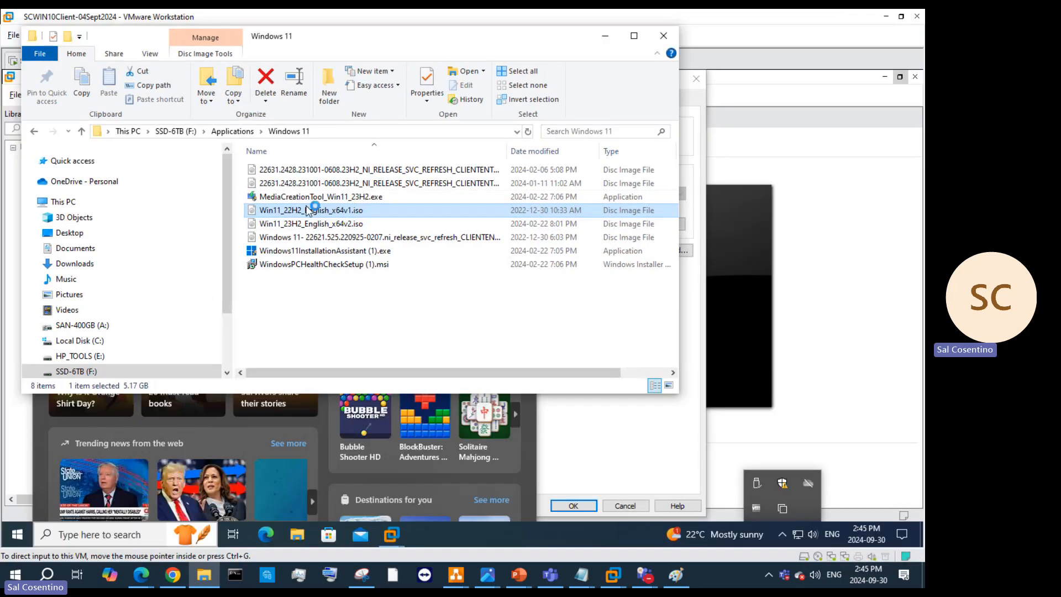
click(883, 84)
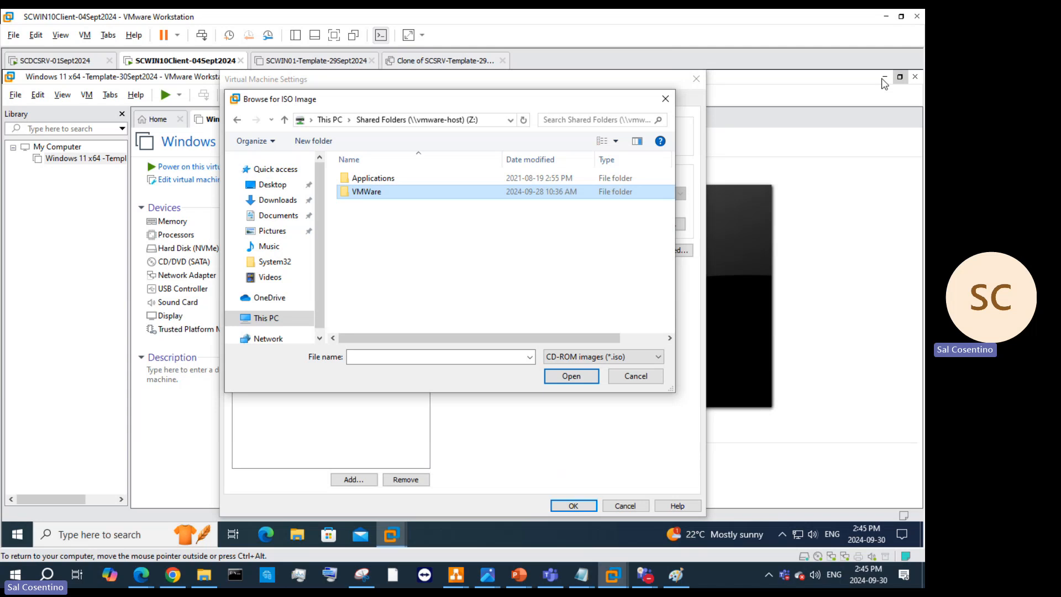
click(665, 98)
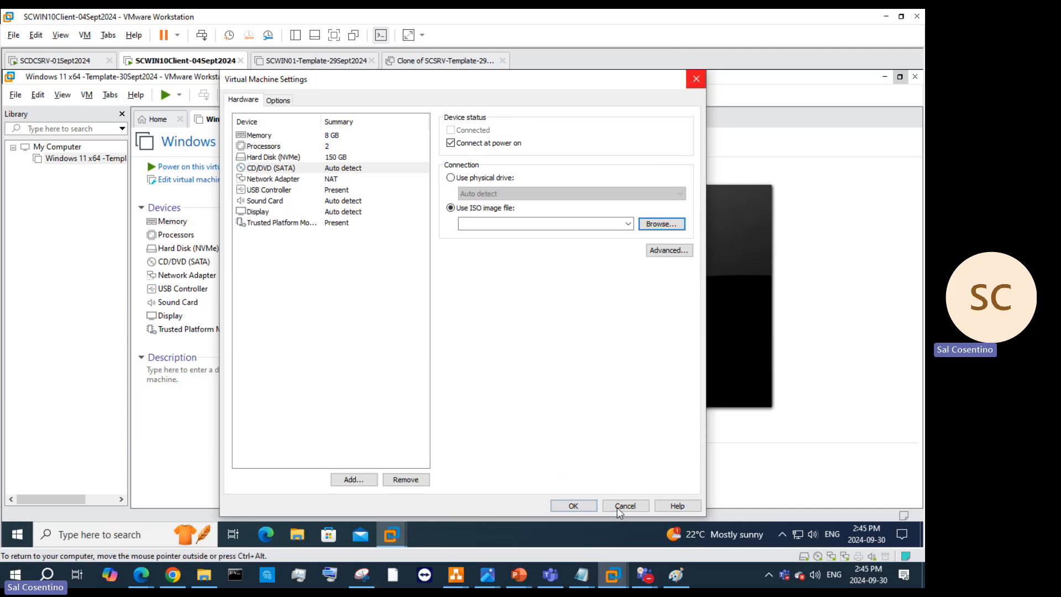
click(204, 575)
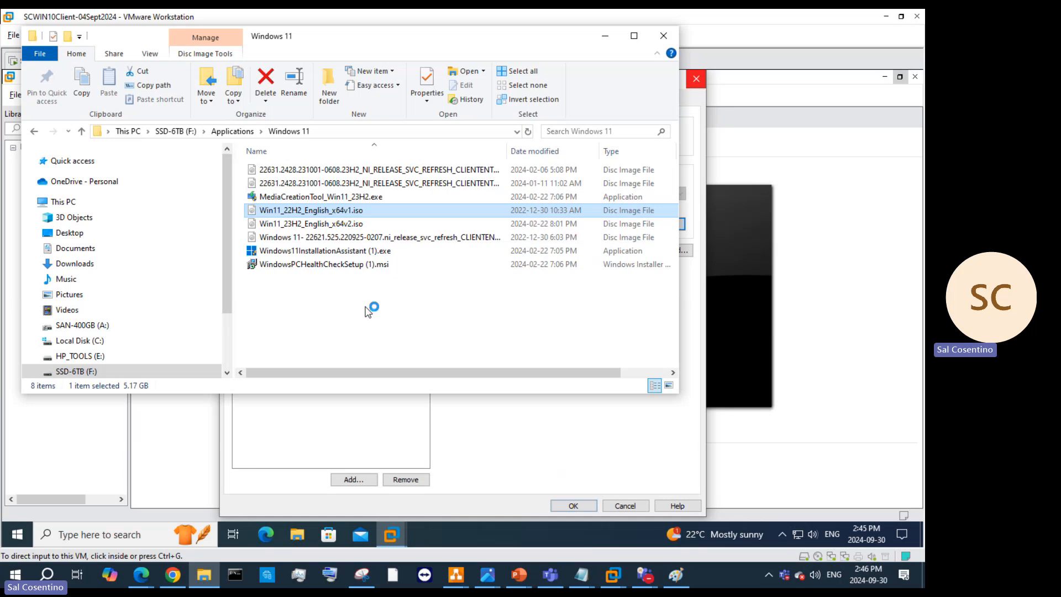
click(604, 36)
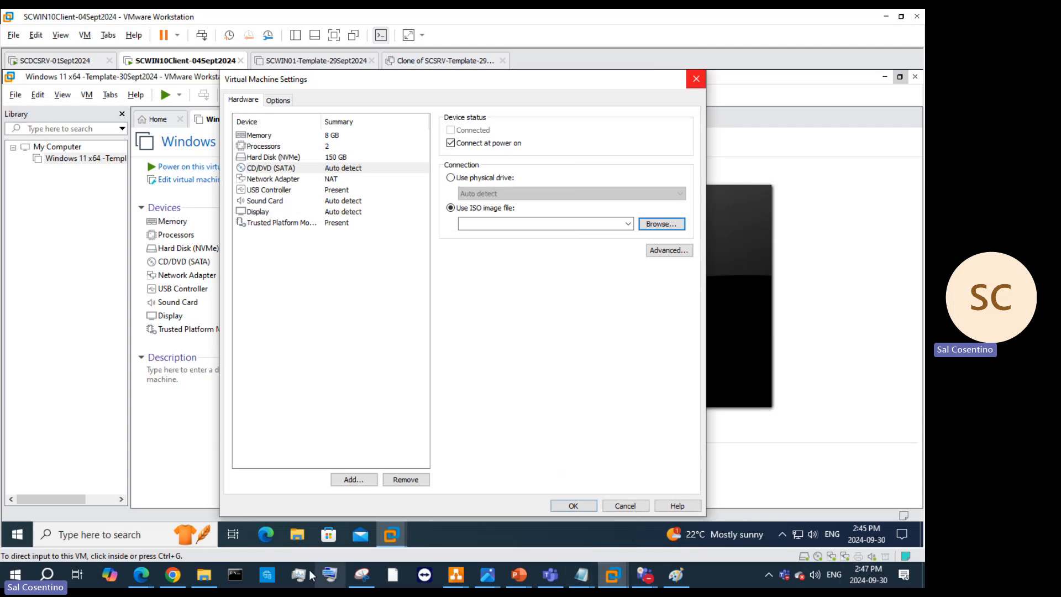
click(204, 575)
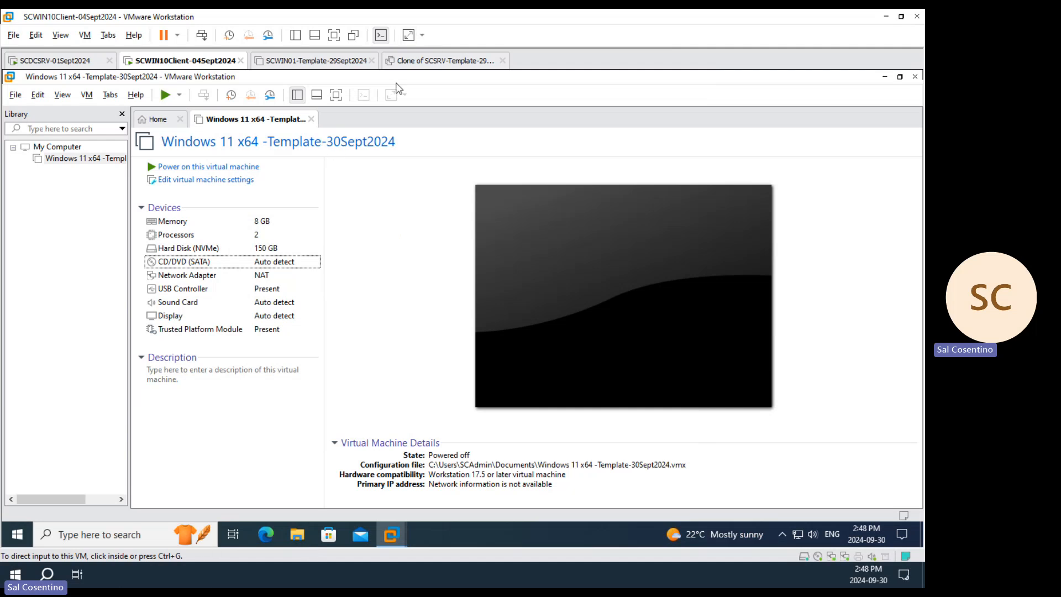
click(885, 78)
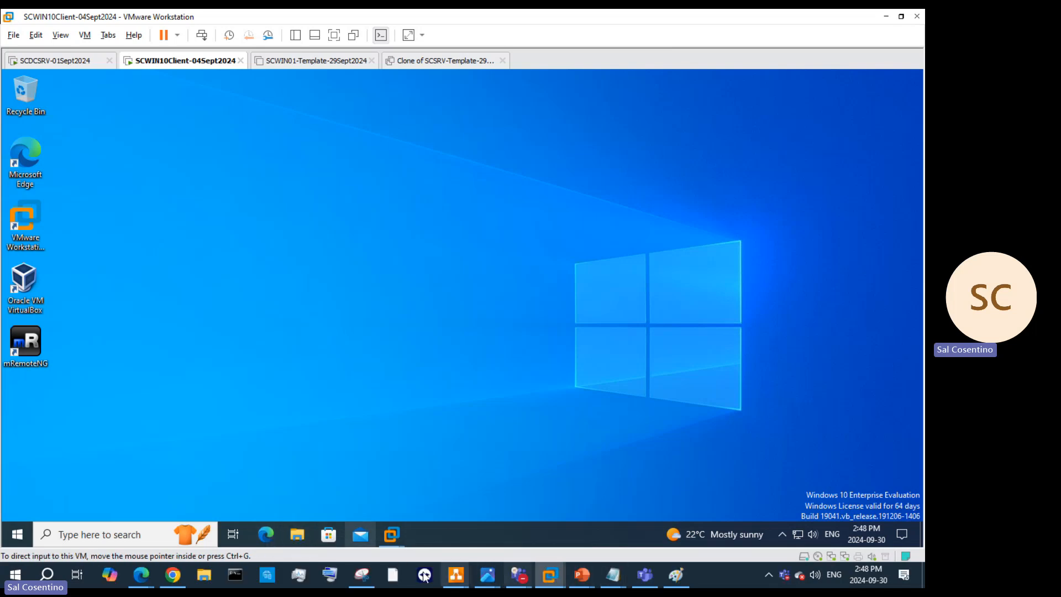
Copy Win11_22H2_English_x64v1.iso from the host's File Explorer onto the client VM's desktop and minimize Explorer.
click(203, 574)
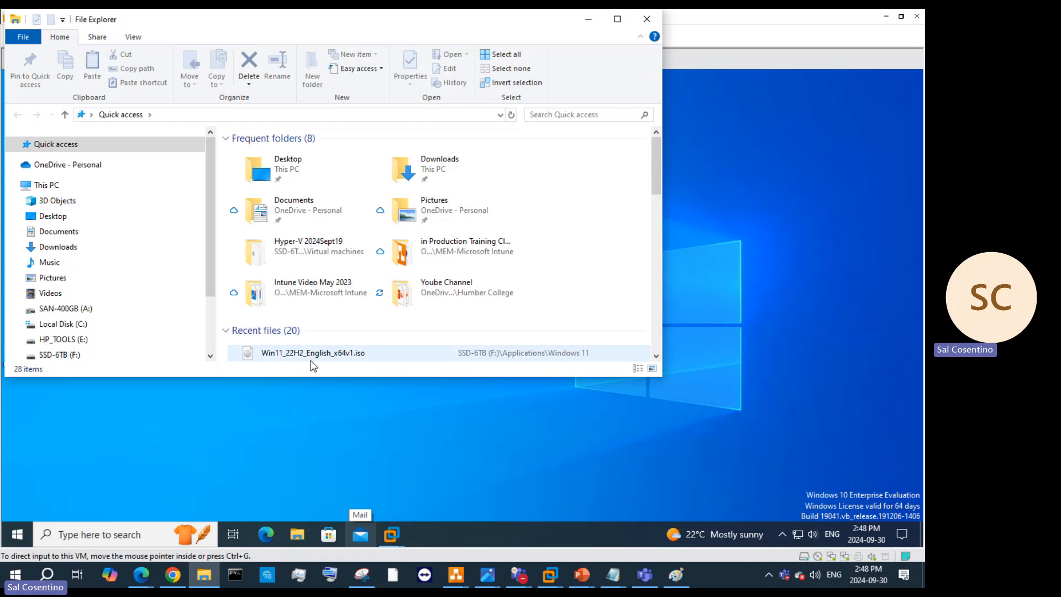
drag(309, 354, 745, 303)
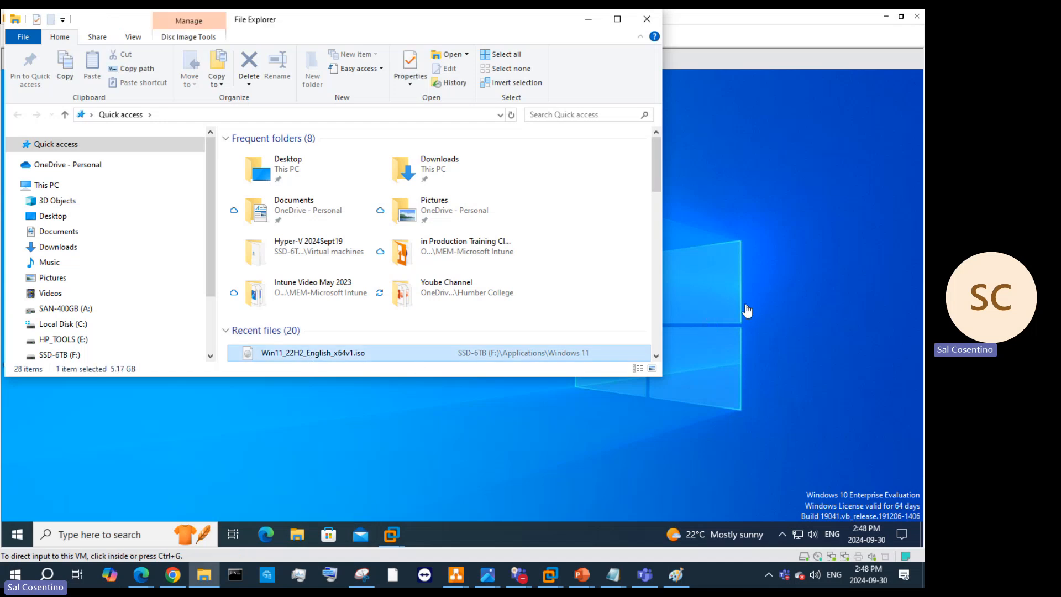
click(588, 18)
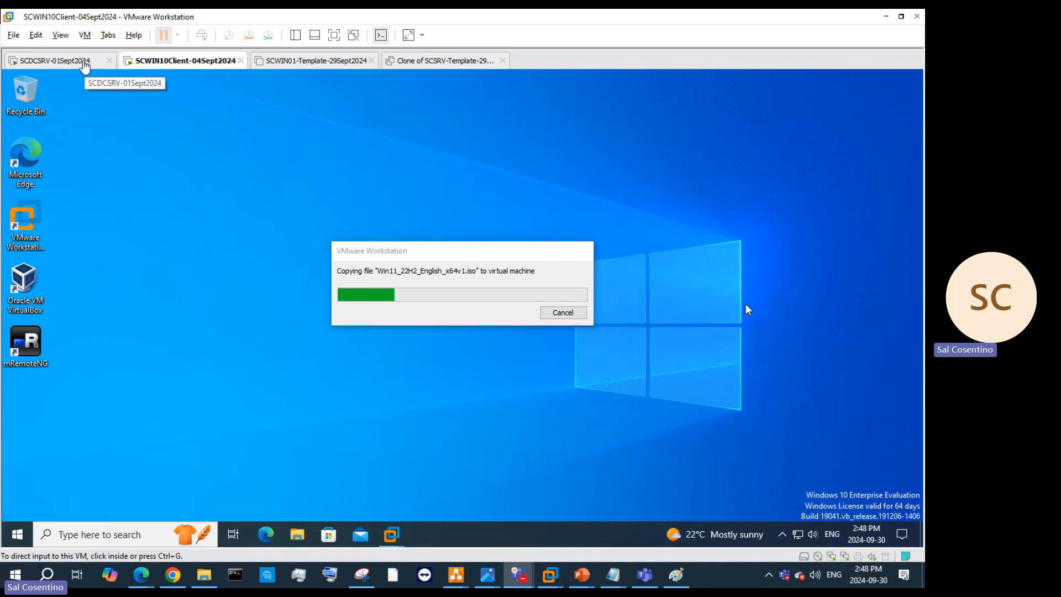
click(84, 62)
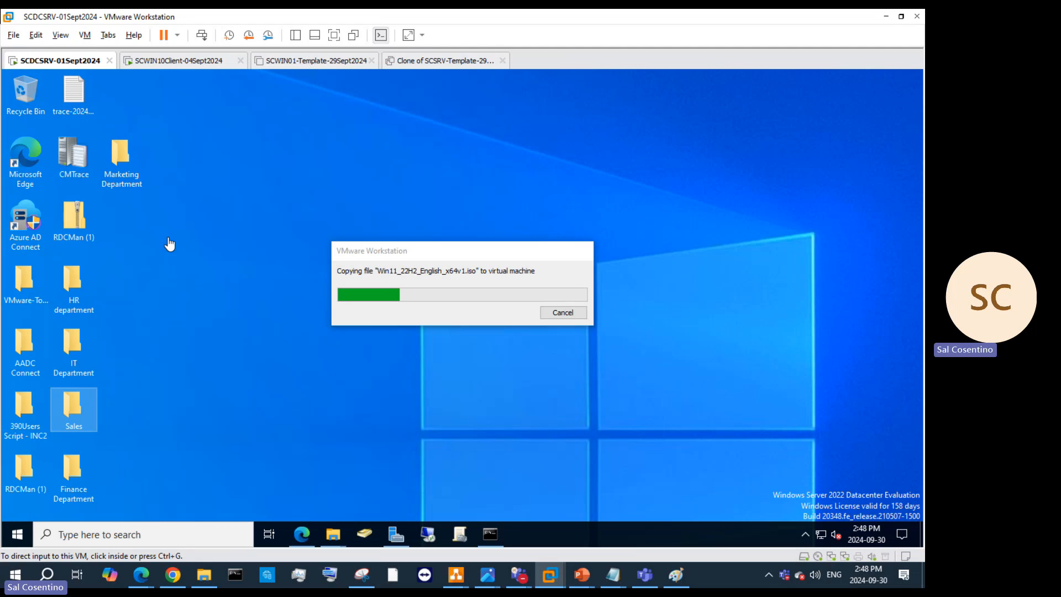
click(361, 538)
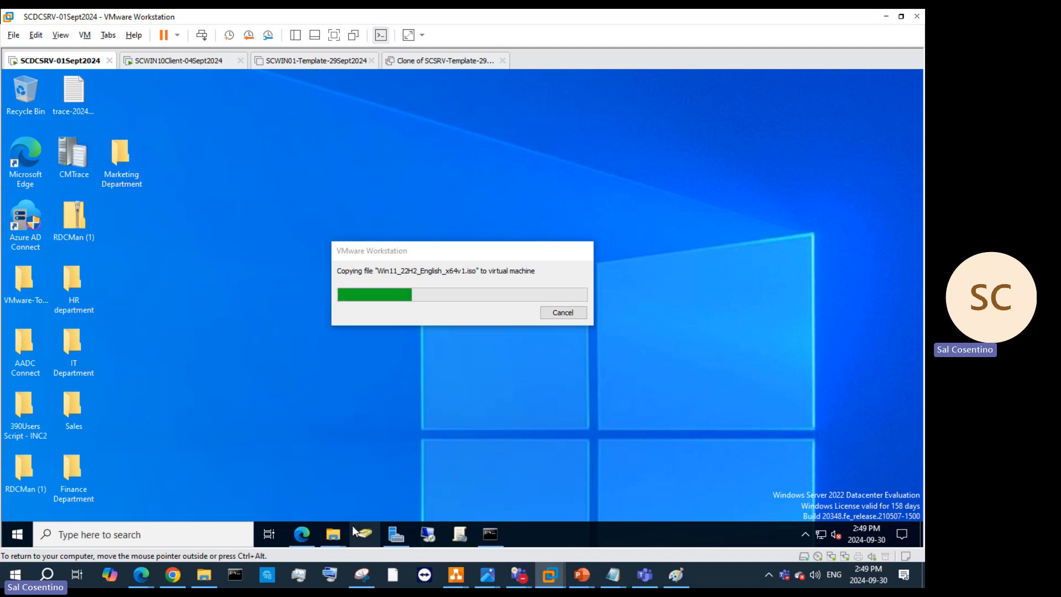
click(354, 530)
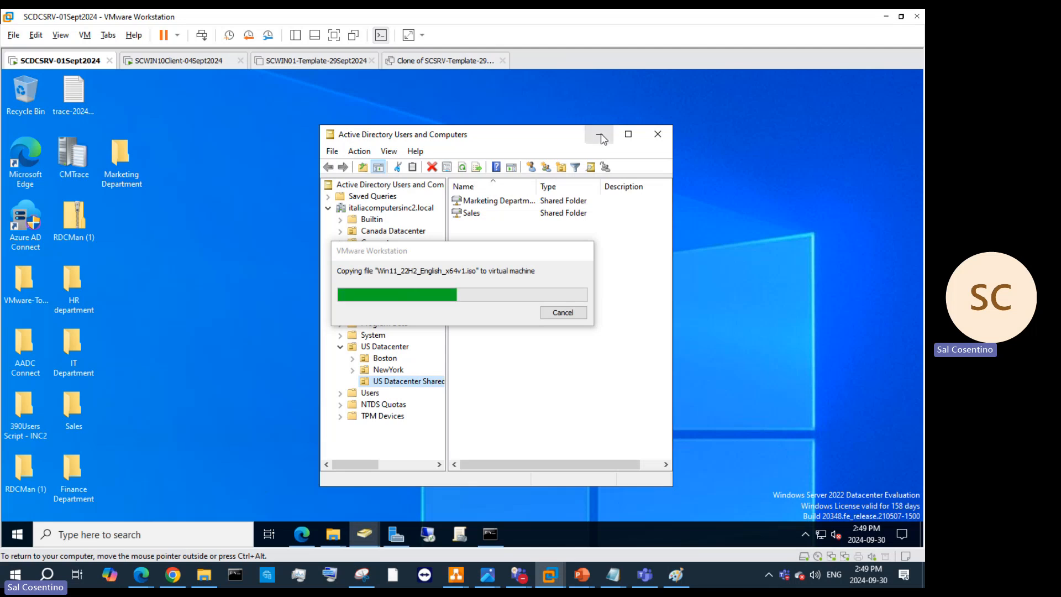
click(601, 136)
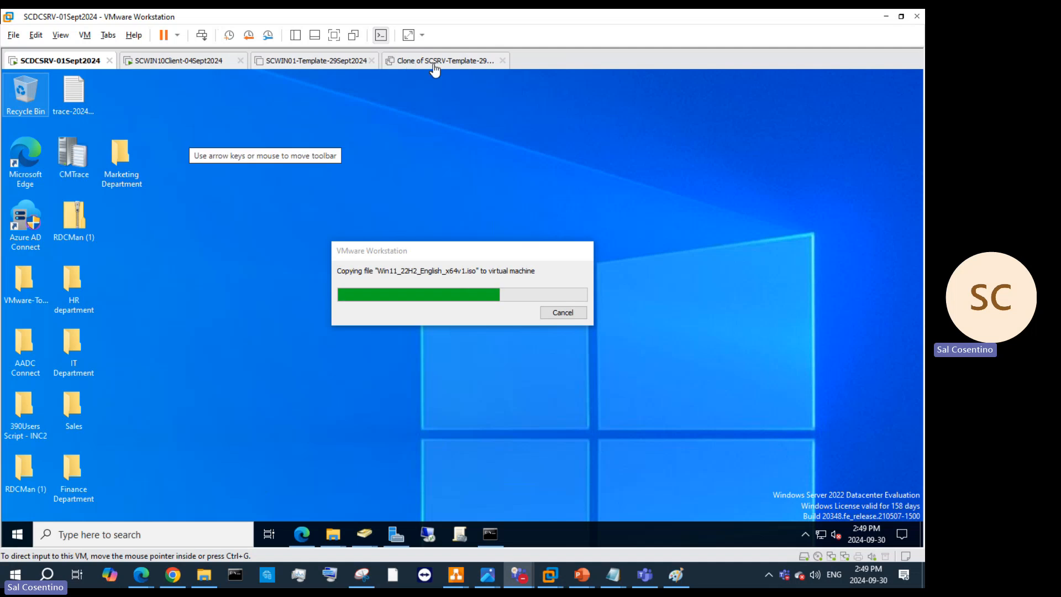
click(183, 62)
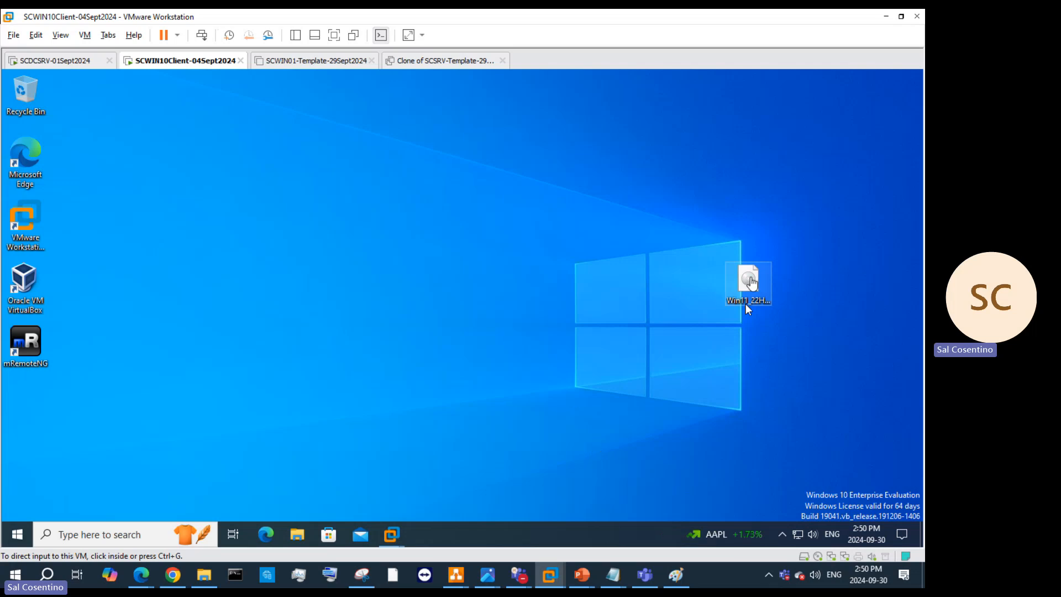
Reopen the template's settings and set its CD/DVD drive to use the Win11_22H2_English_x64v1 ISO from the Desktop.
click(748, 281)
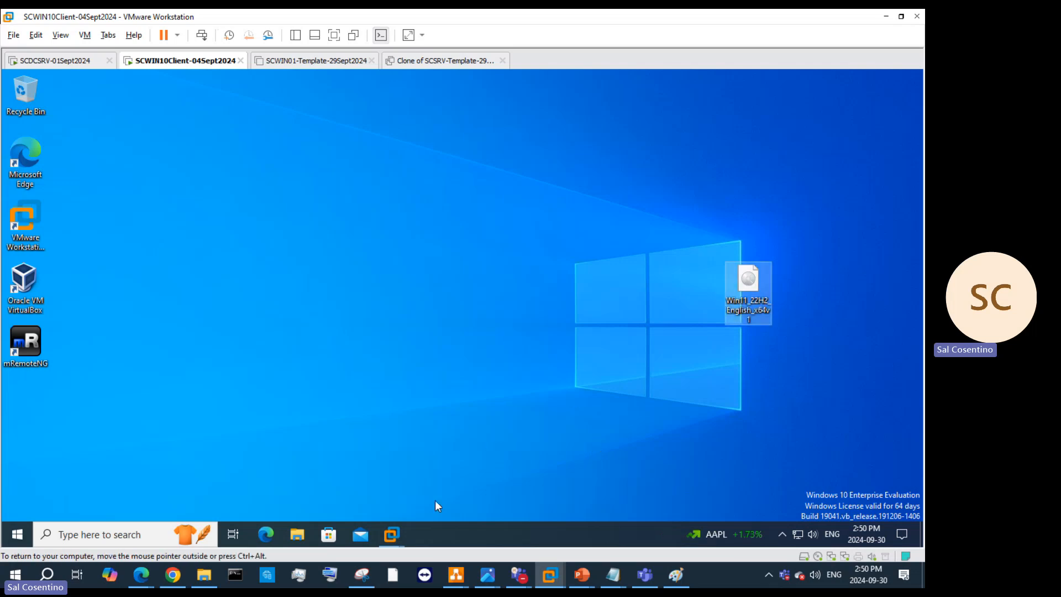
mouse_move(394, 542)
click(326, 462)
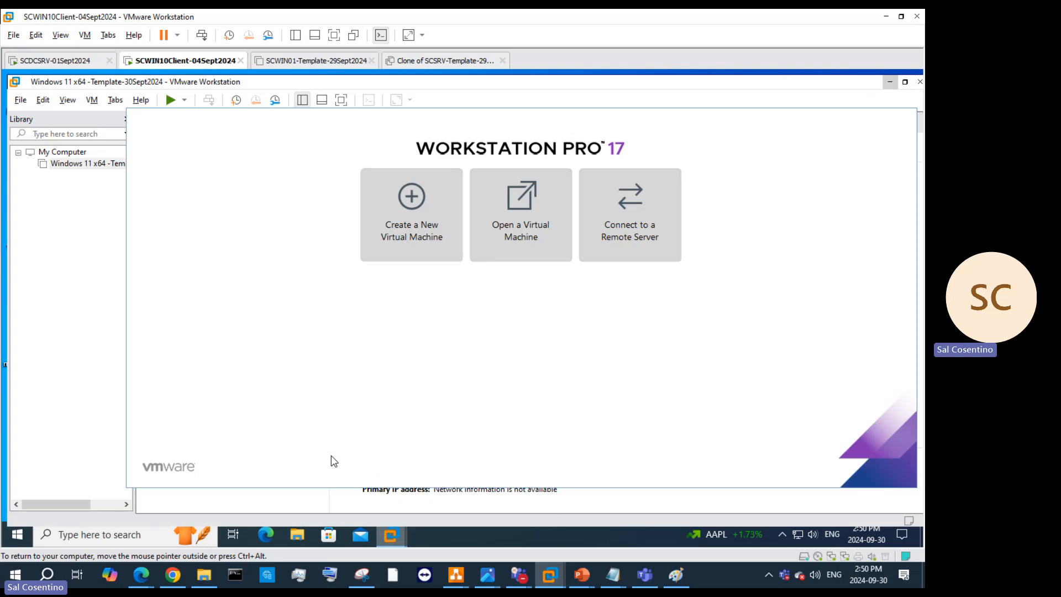
click(89, 159)
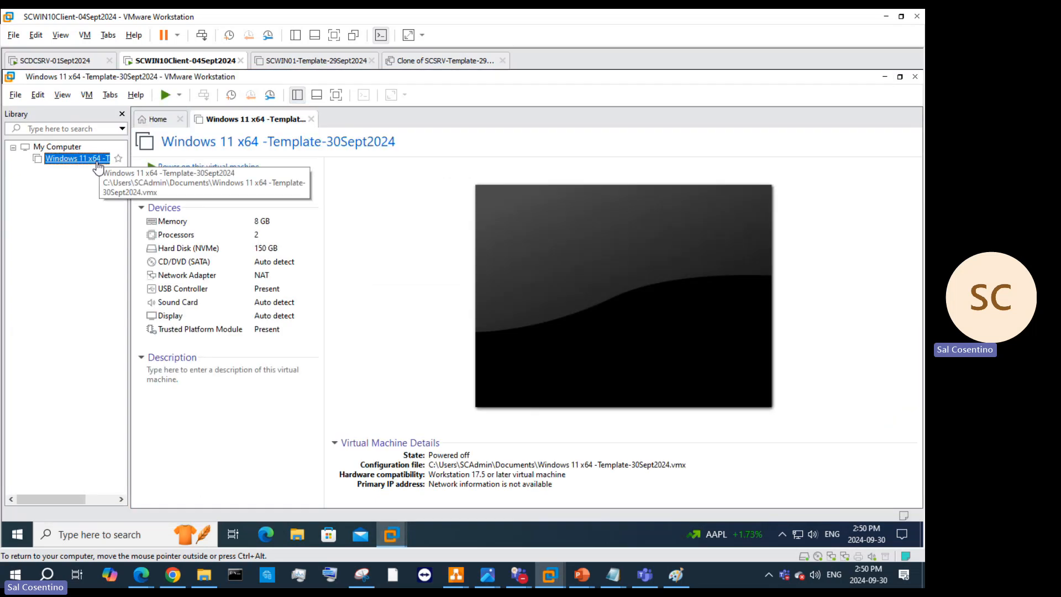
click(270, 264)
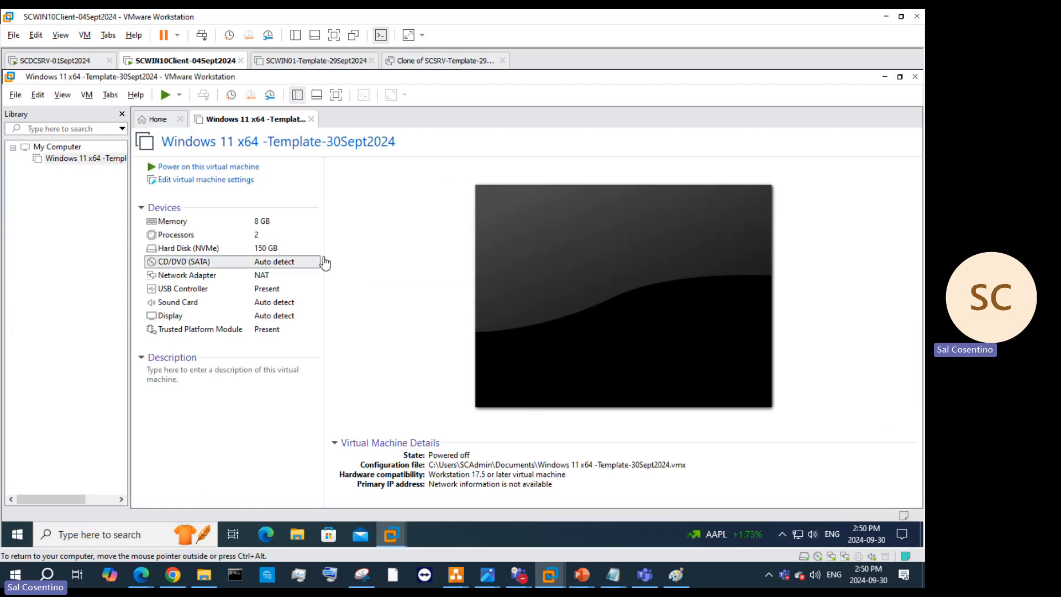
double_click(321, 261)
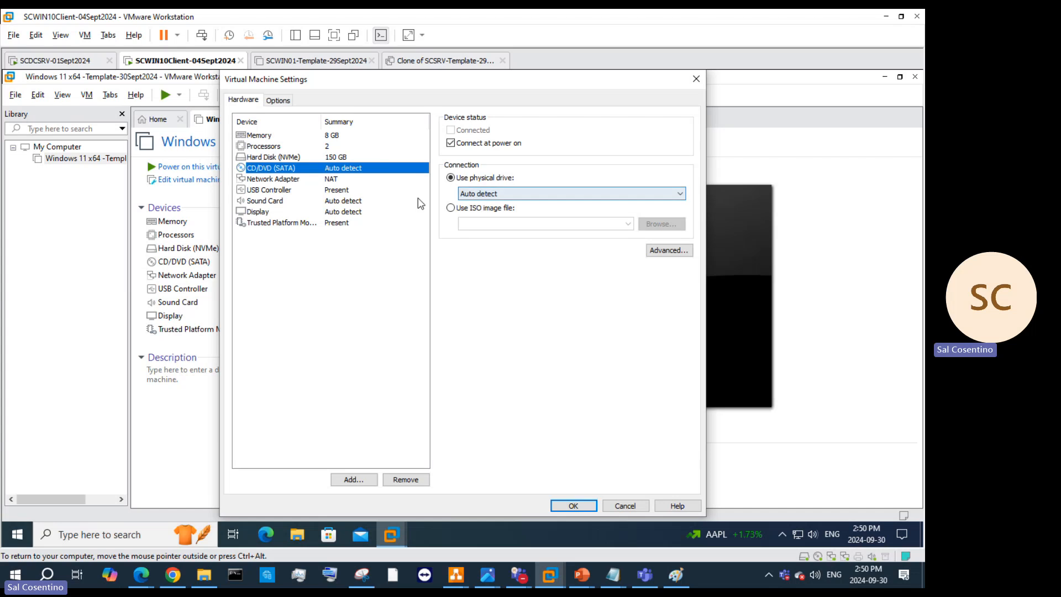
click(486, 215)
click(669, 225)
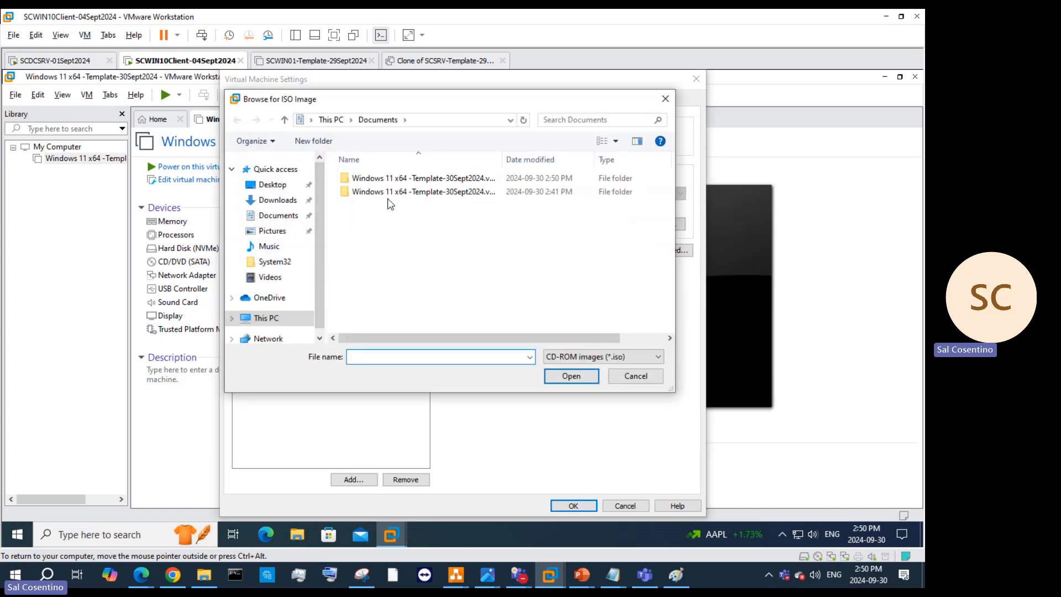
click(273, 184)
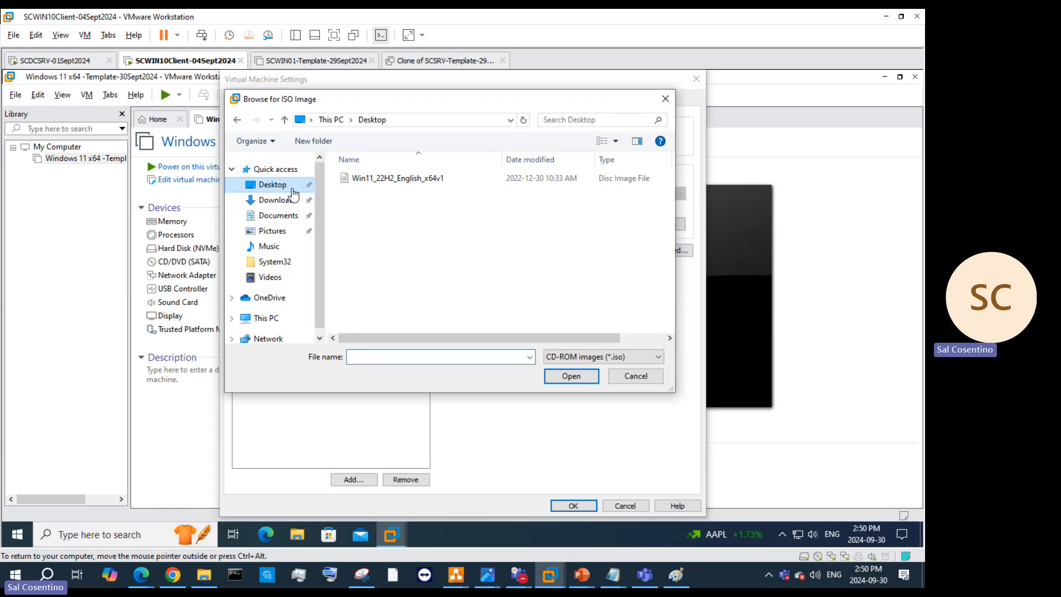
click(409, 185)
click(567, 377)
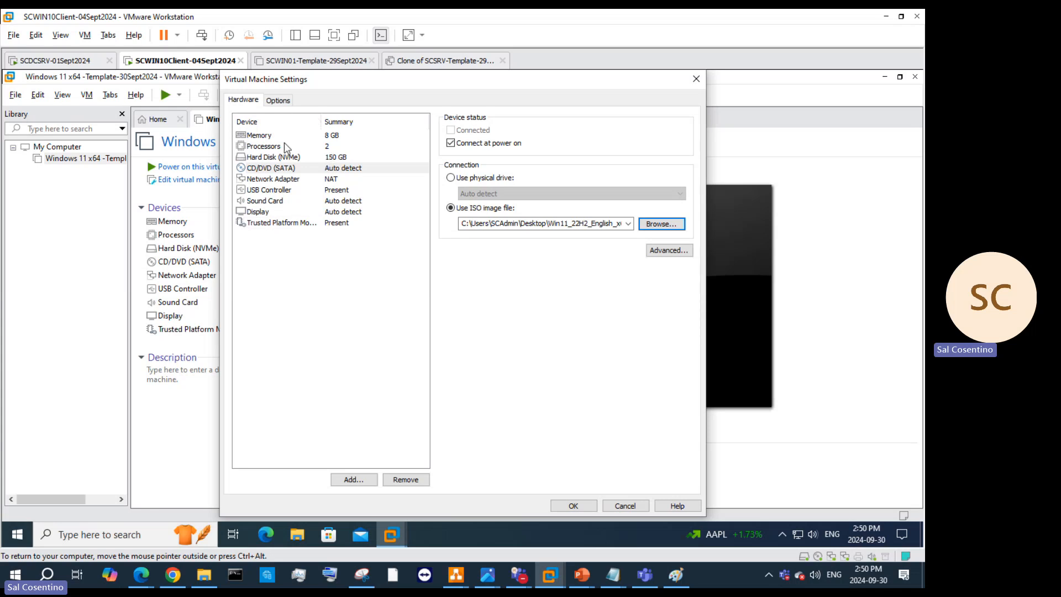
click(287, 158)
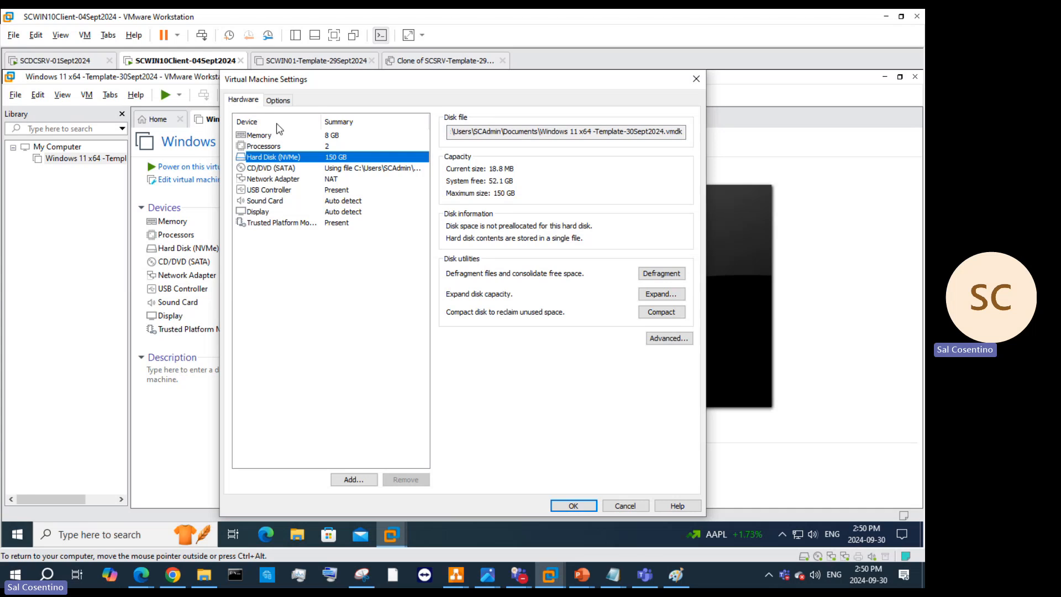
Add a second 150 GB NVMe virtual hard disk, split into multiple files, to the template and save the settings.
click(354, 480)
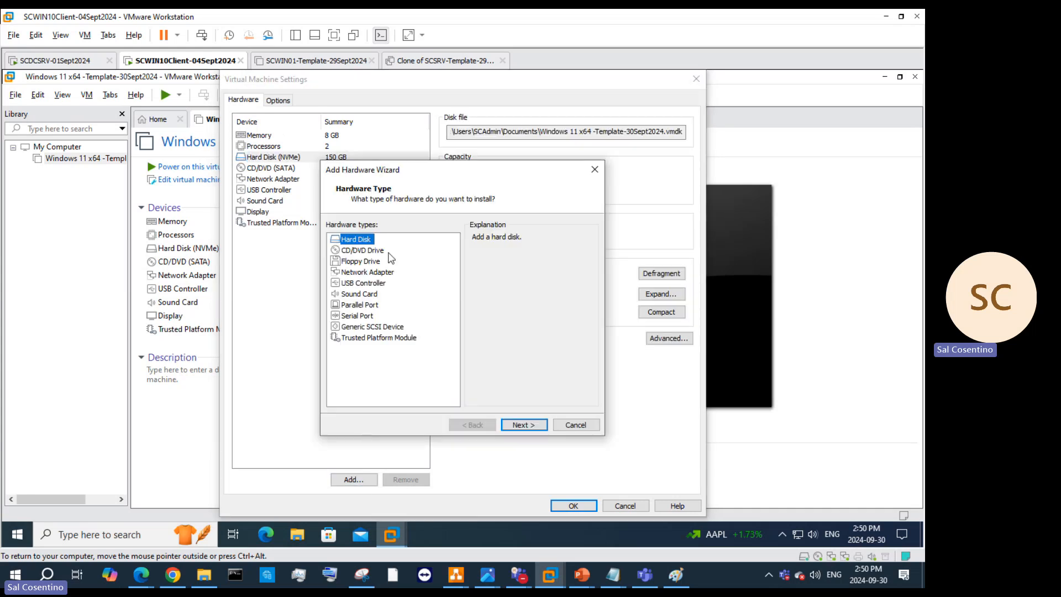
click(519, 424)
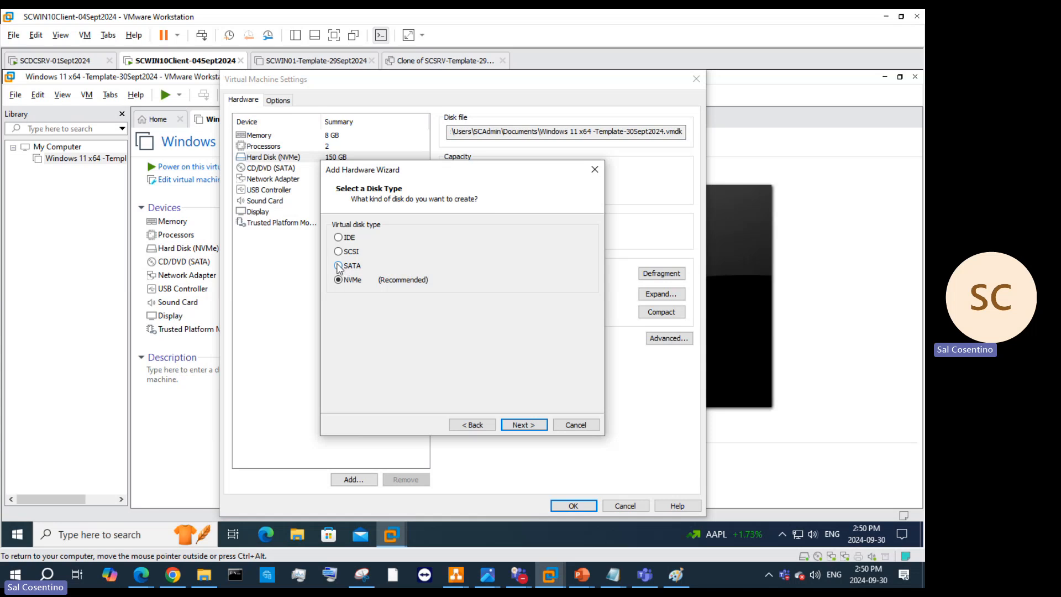
click(522, 425)
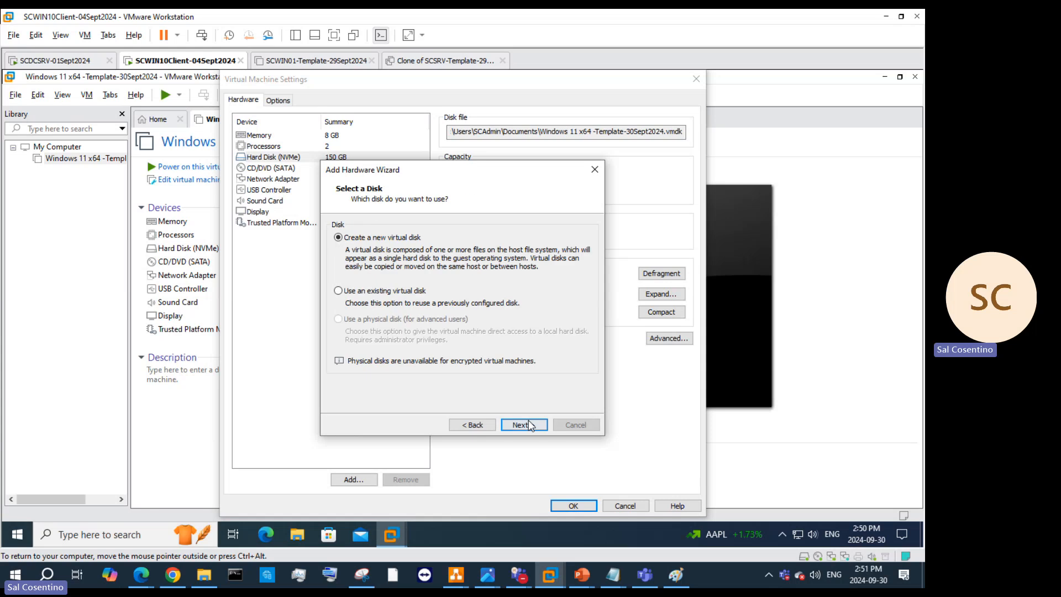
click(522, 424)
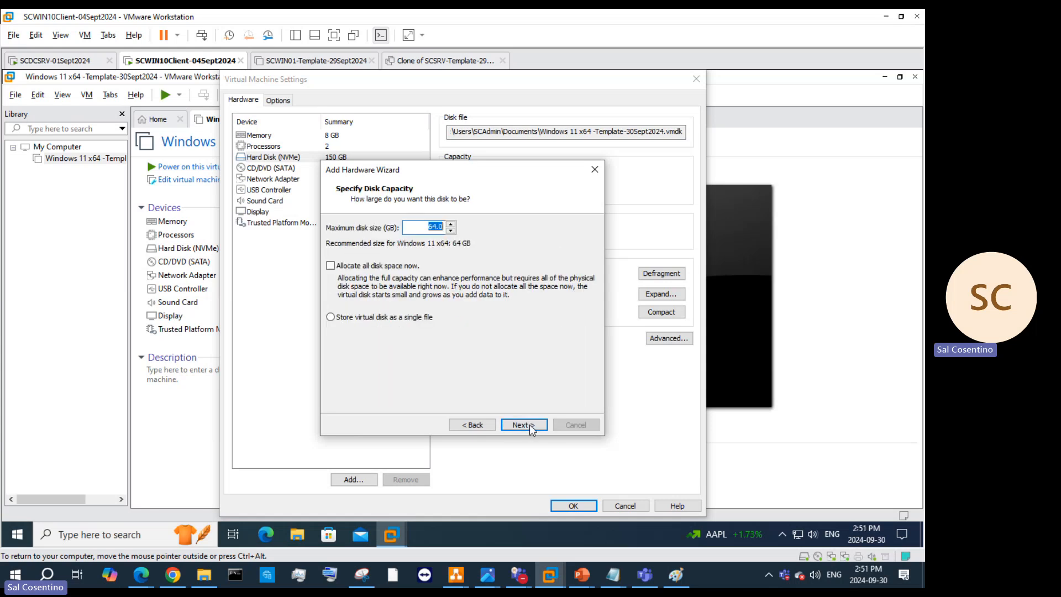
text(150)
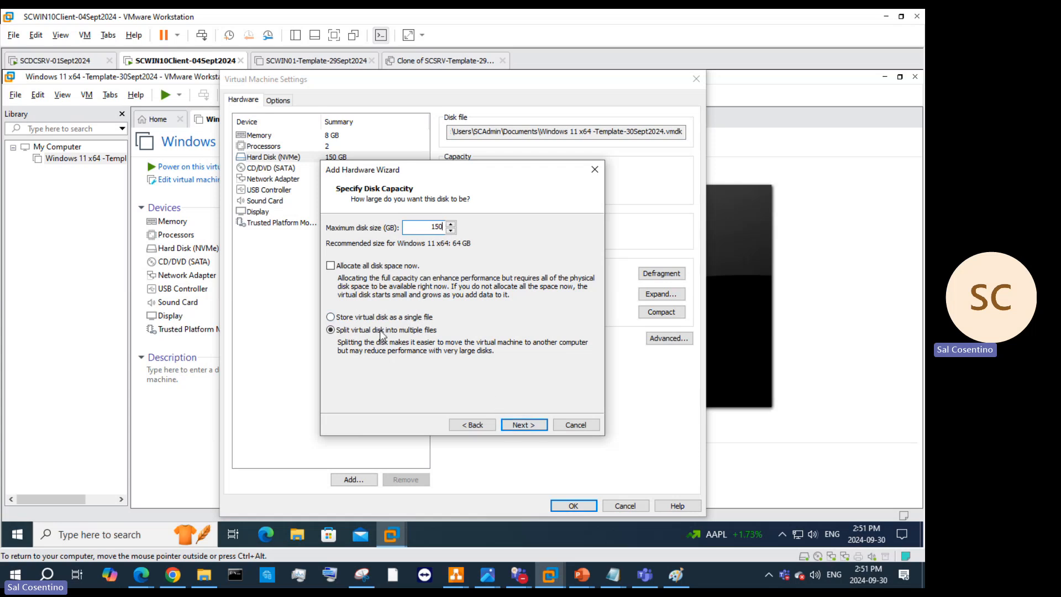
click(519, 425)
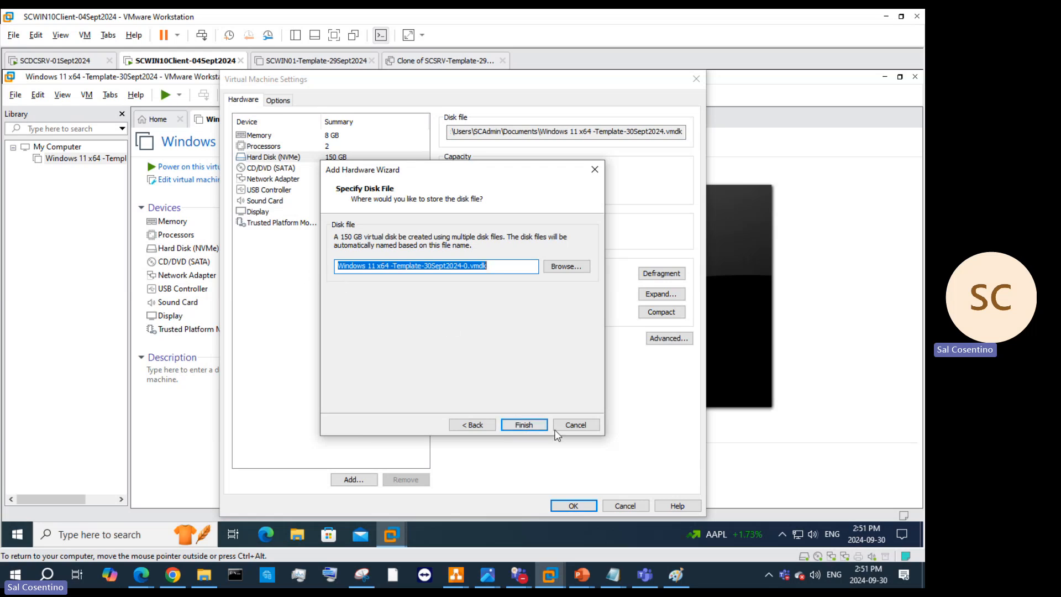
click(526, 426)
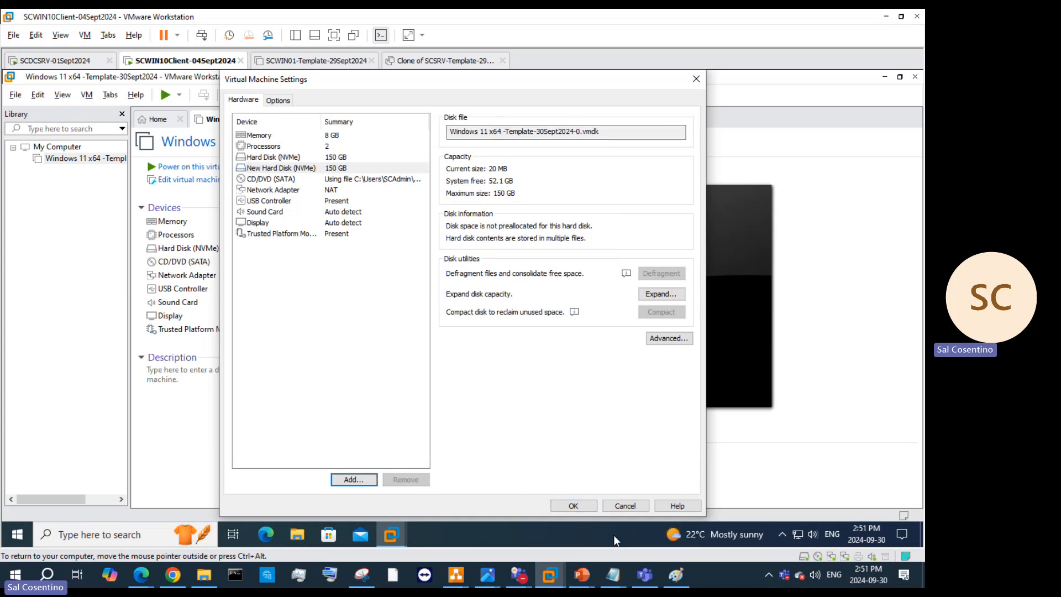
click(574, 505)
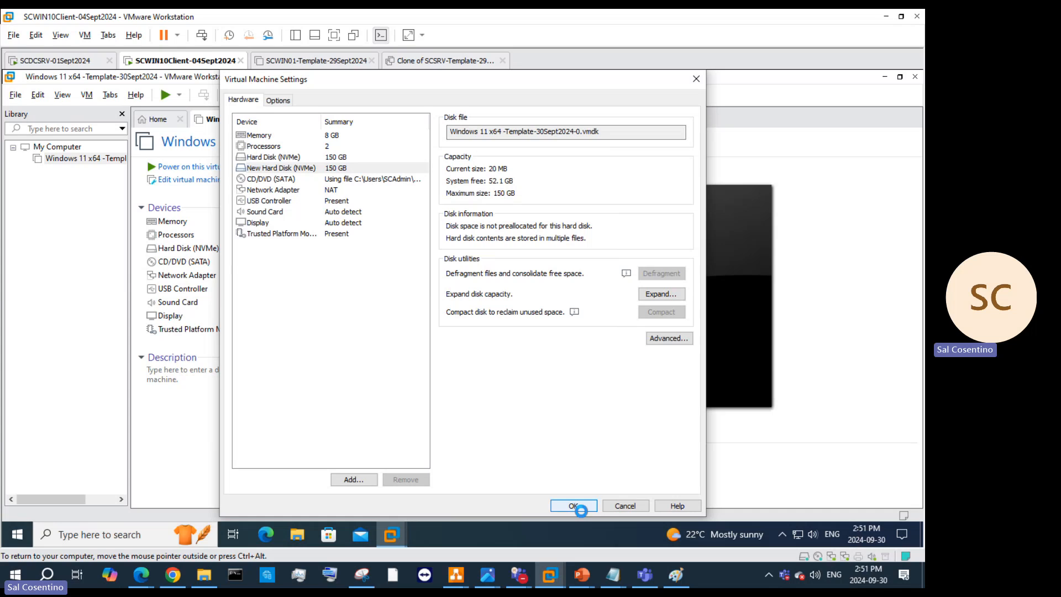
Open the template's virtual machine settings to review its hardware list, then close them.
right_click(246, 121)
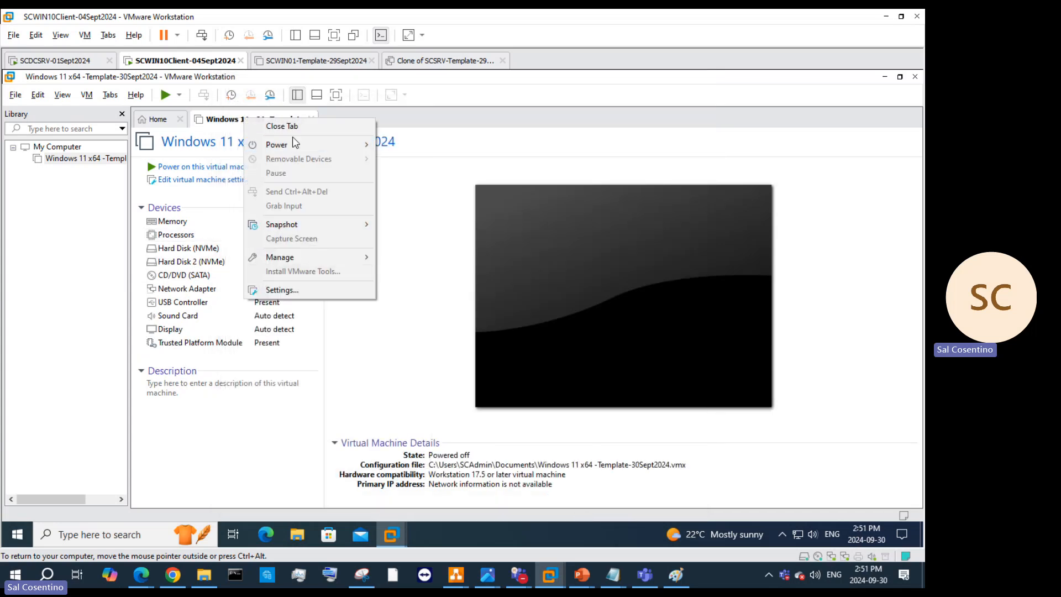
mouse_move(332, 257)
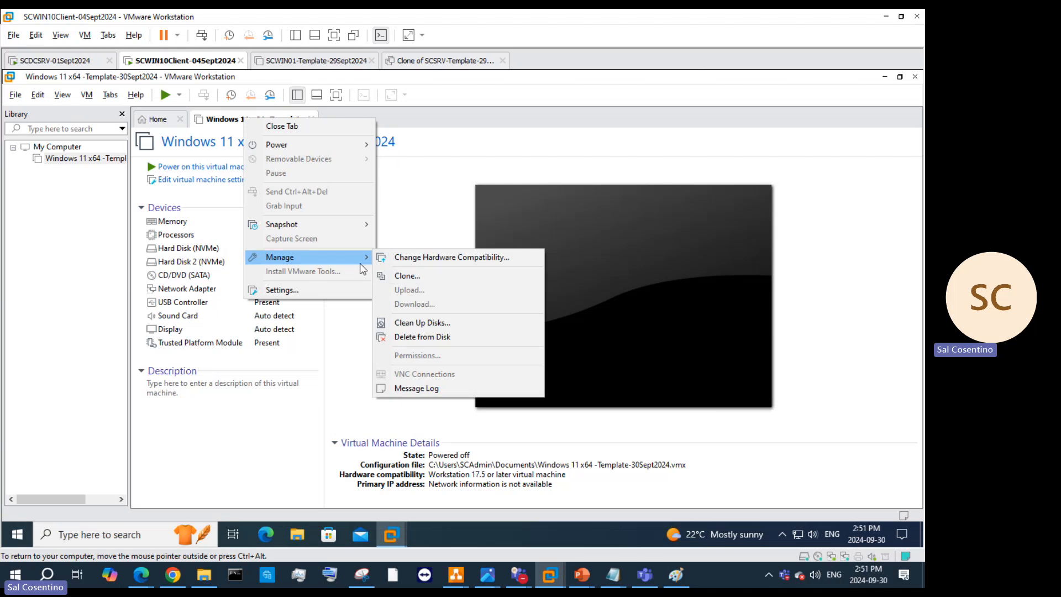
click(317, 293)
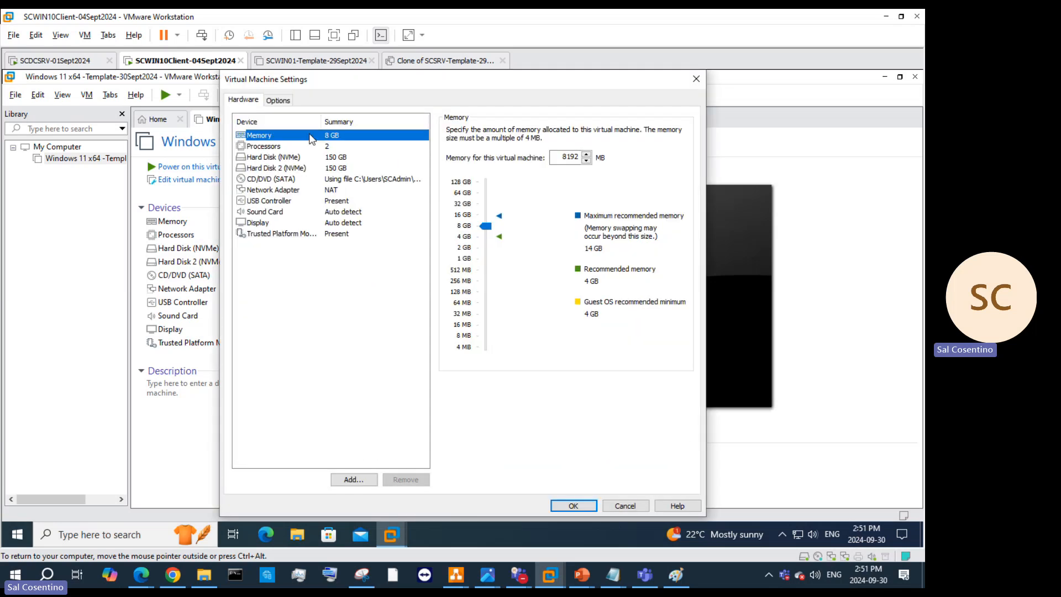
click(696, 79)
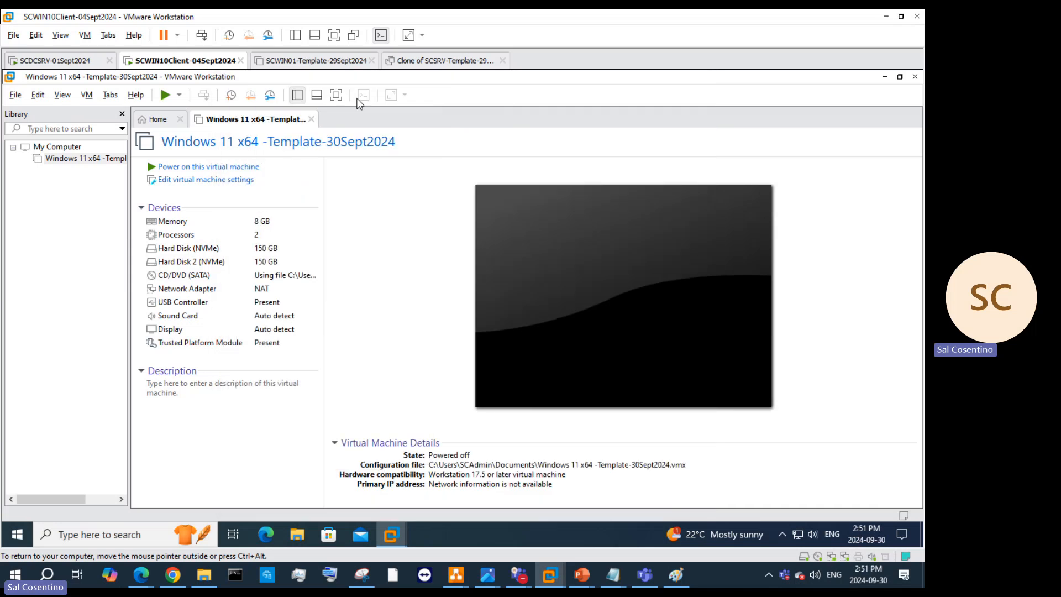
right_click(253, 124)
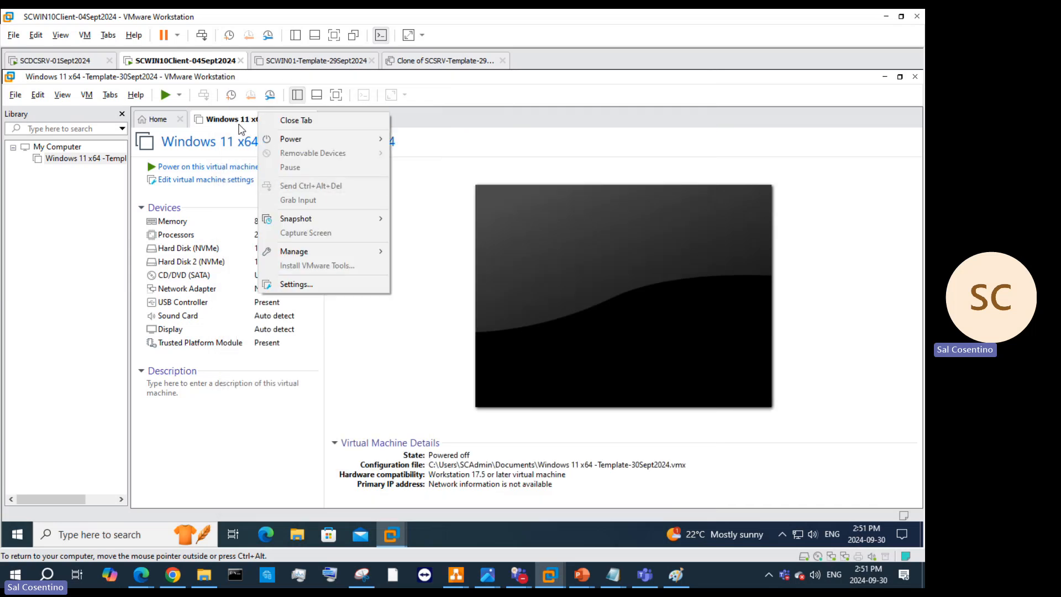
click(243, 127)
click(77, 160)
right_click(78, 159)
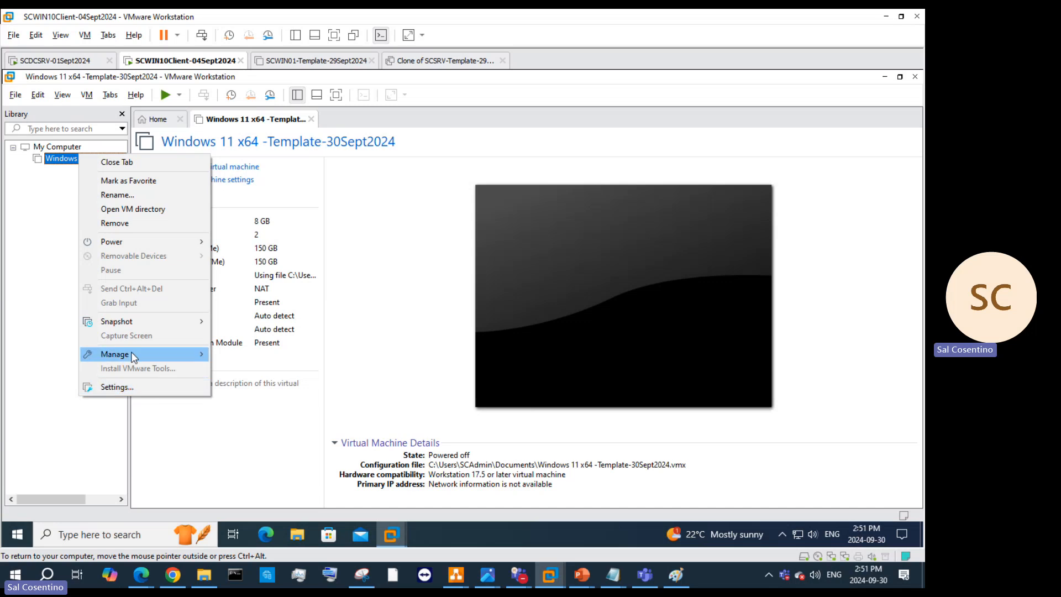
click(439, 262)
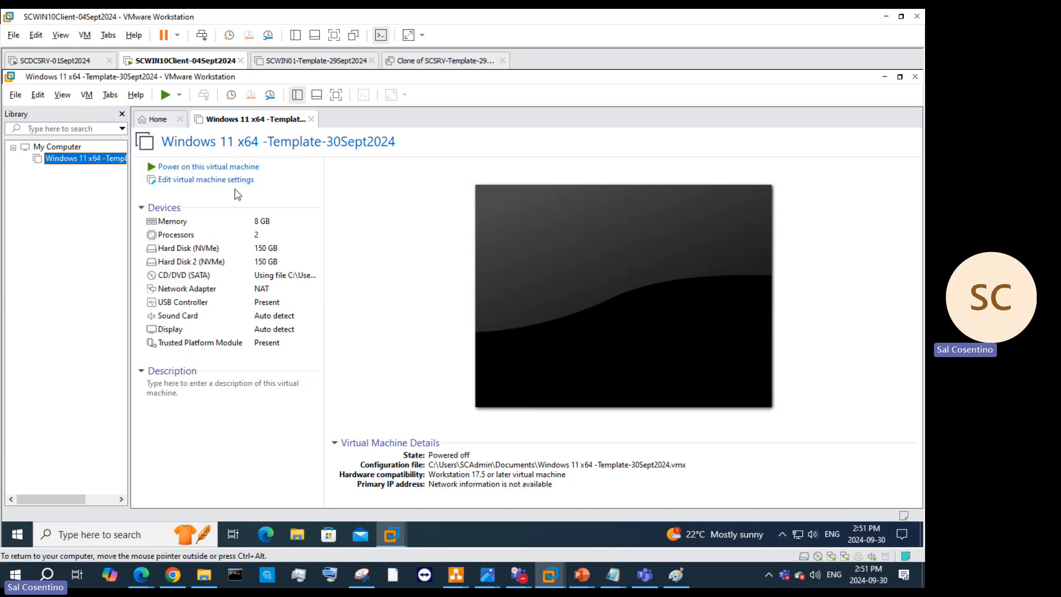
Rename the template VM in the library by prefixing its name with Developers.
right_click(86, 159)
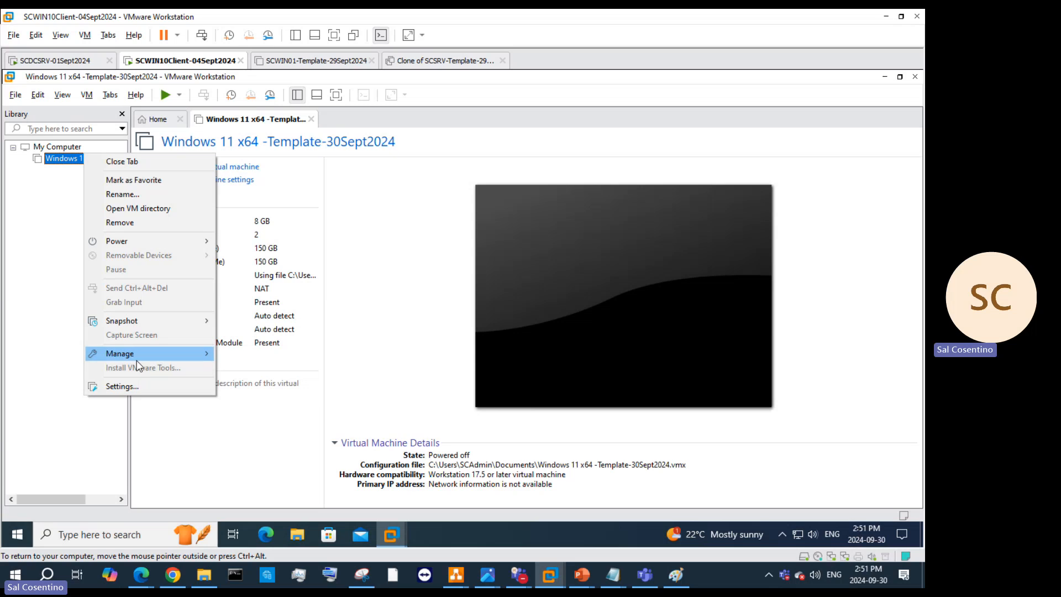
mouse_move(138, 365)
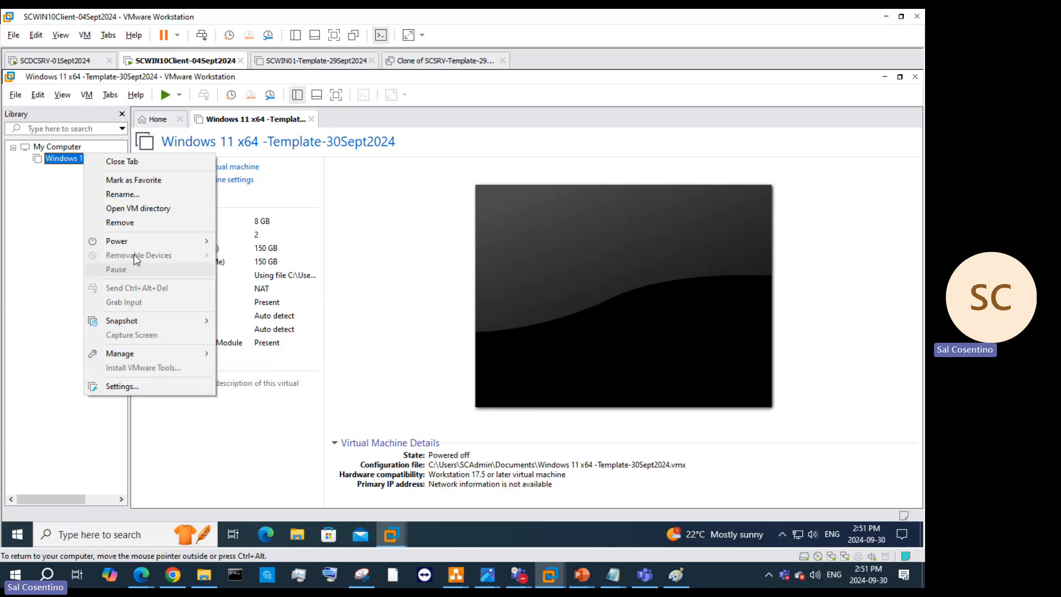
click(131, 195)
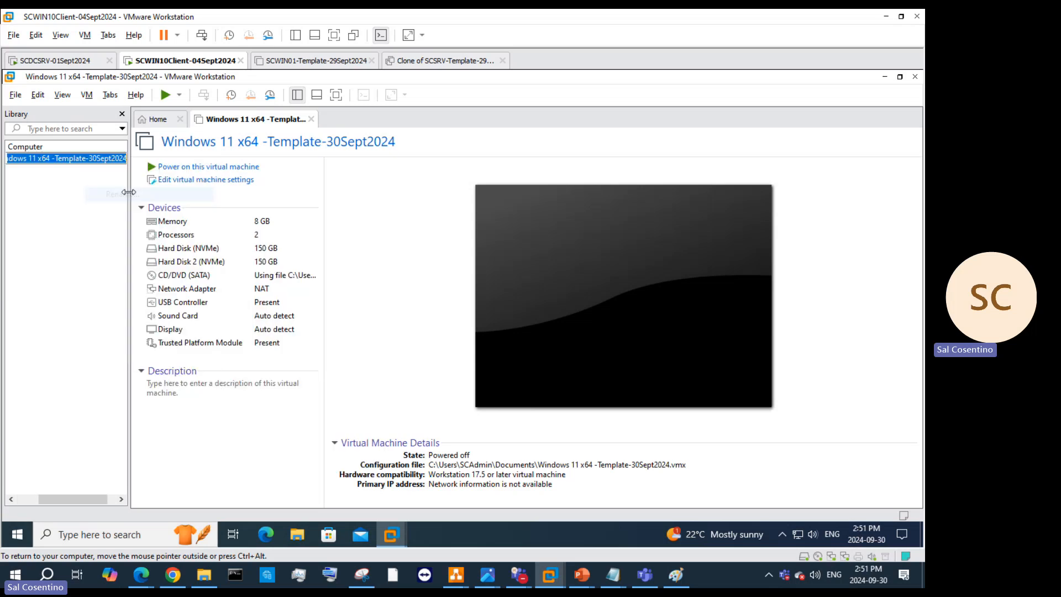
drag(46, 158, 4, 145)
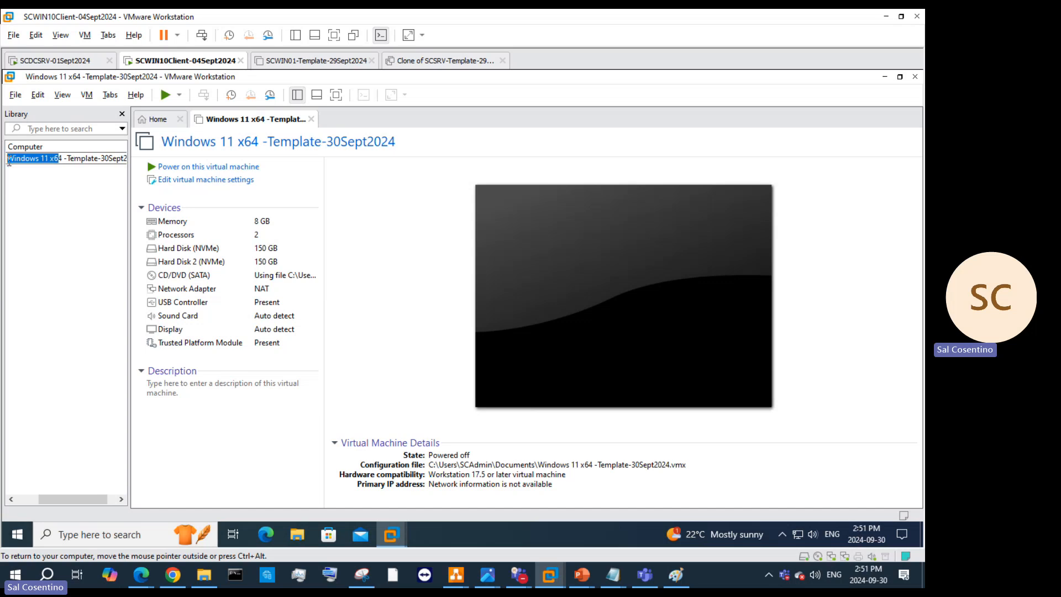
click(9, 159)
text(Developers)
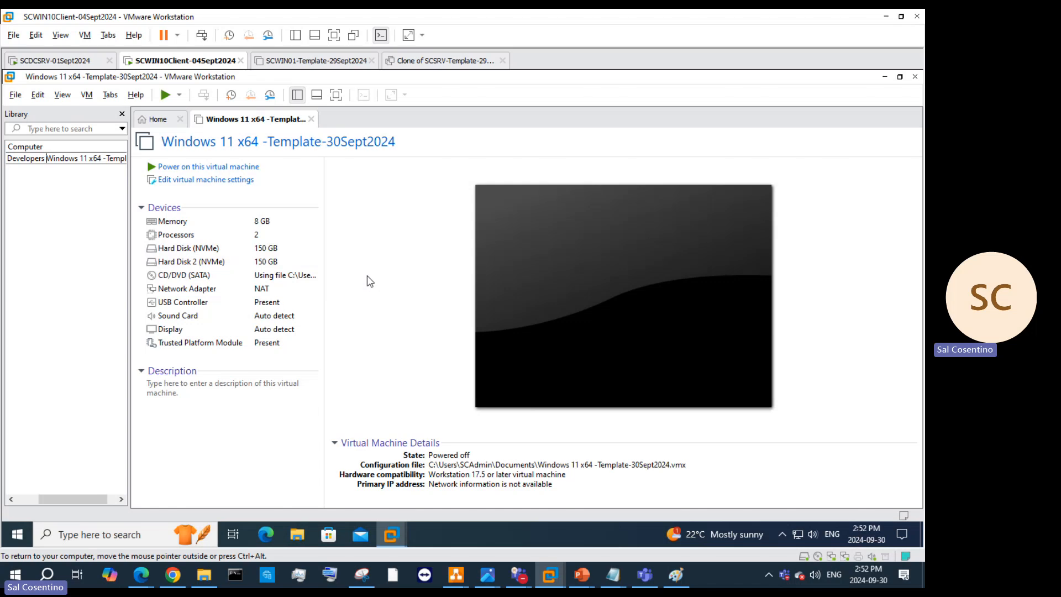
key(Return)
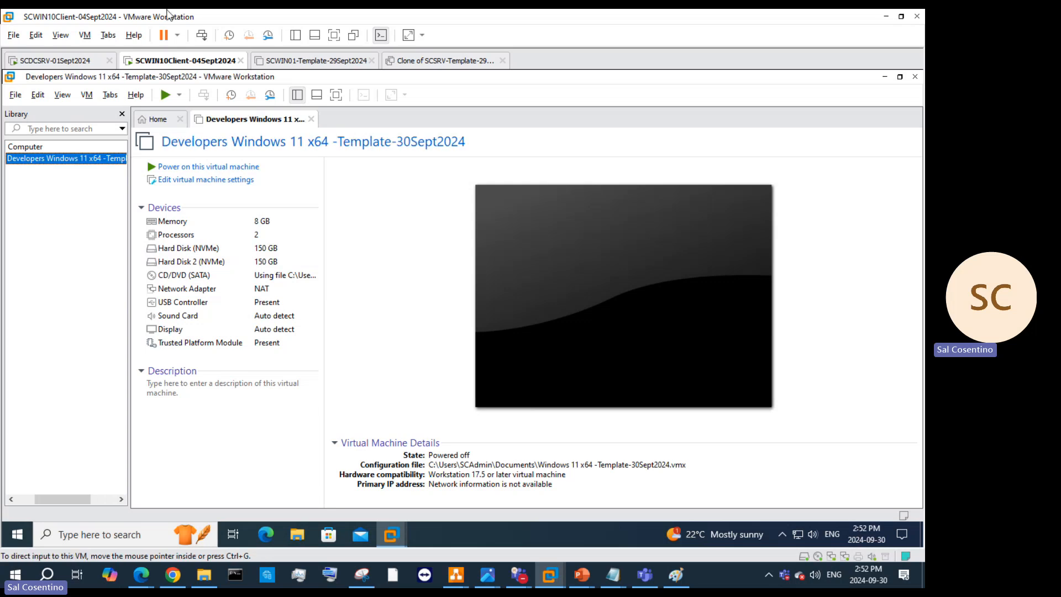
Power on the Developers Windows 11 template VM, approving the administrator prompt and the degraded-performance warning.
click(166, 98)
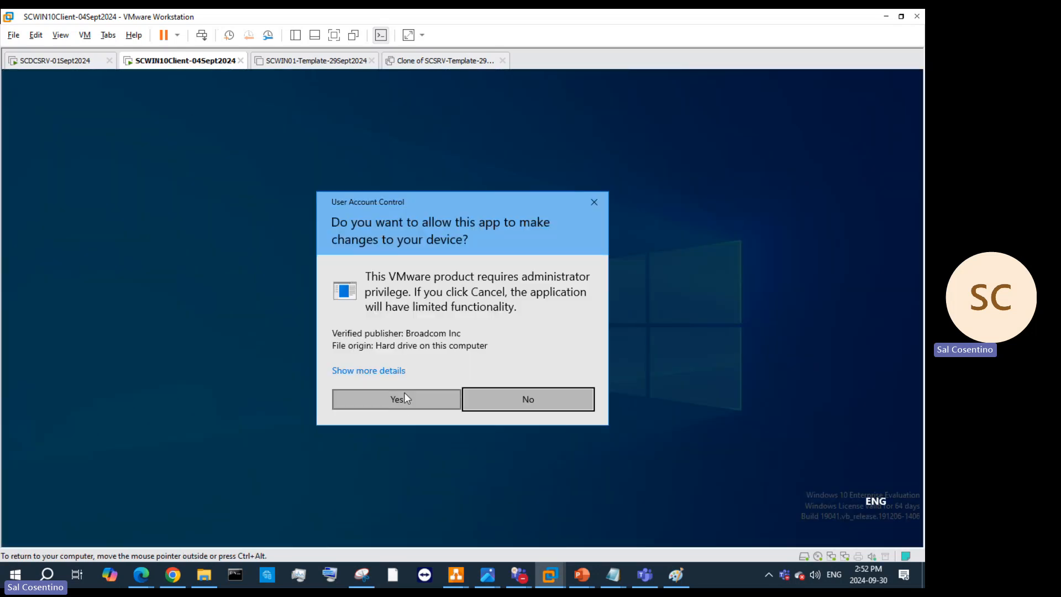
click(433, 397)
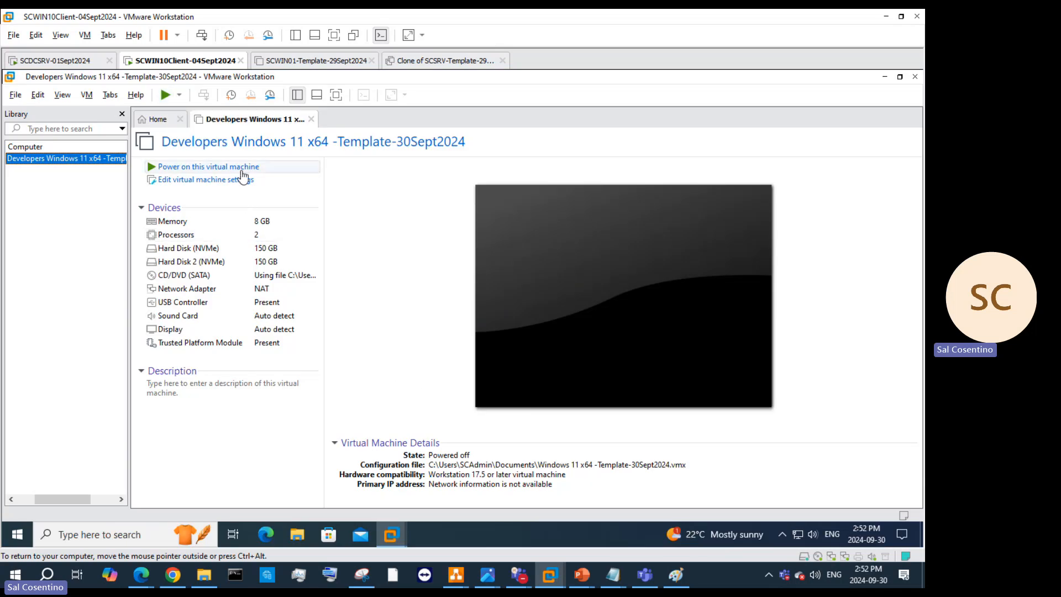
click(242, 169)
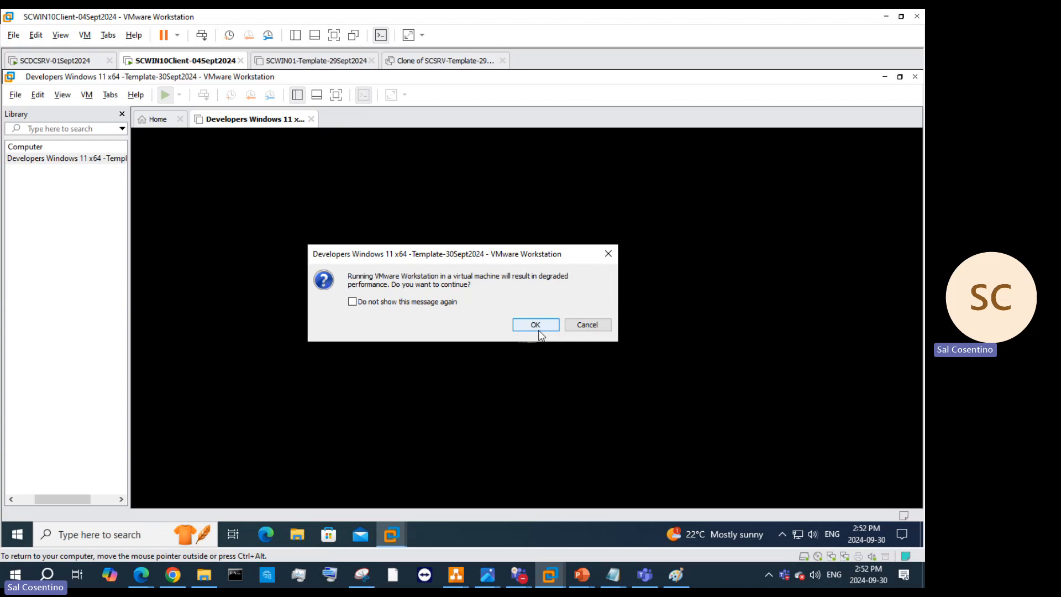
click(536, 325)
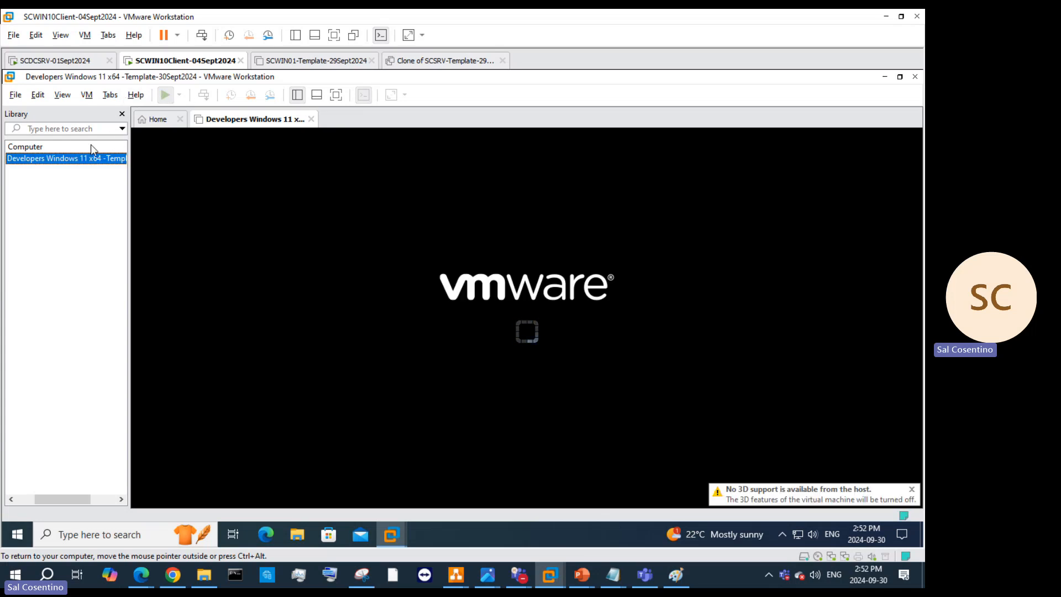
Boot the VM from the Windows 11 installation DVD and dismiss the installation hint bar.
right_click(207, 123)
click(382, 270)
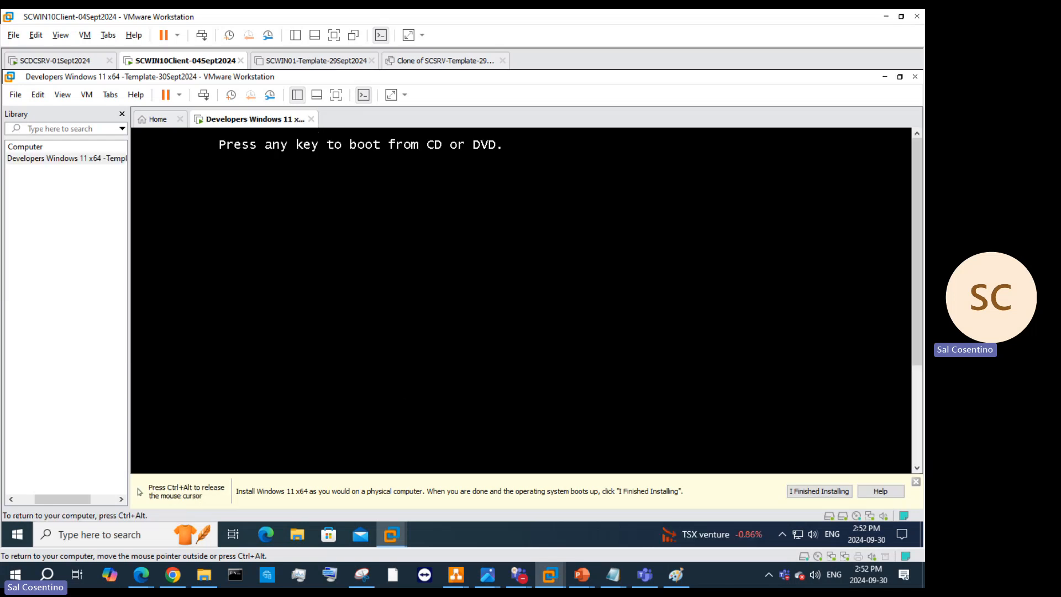
key(Return)
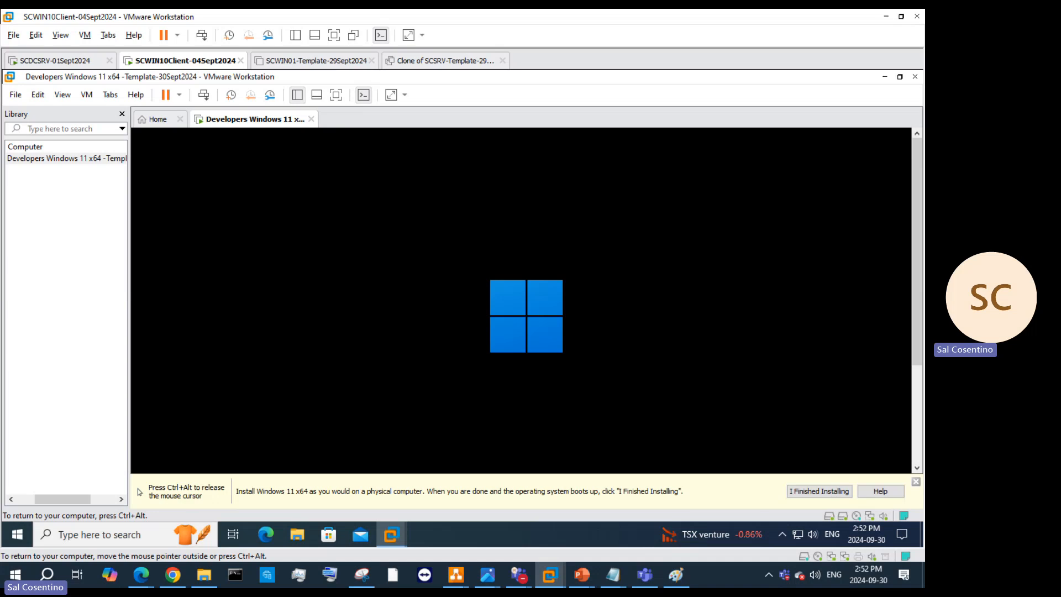
key(ctrl+alt)
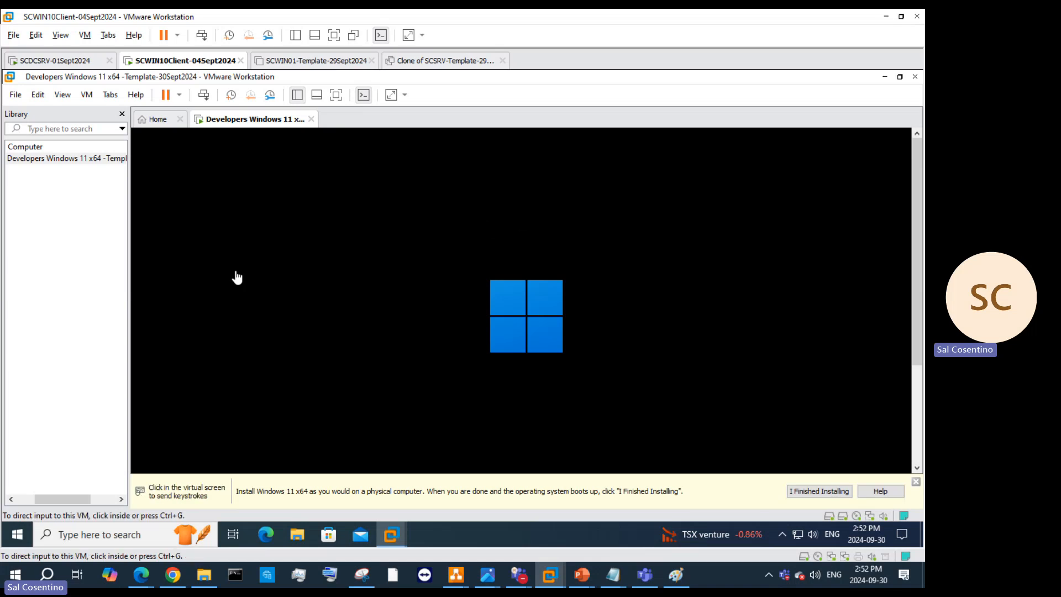
click(917, 482)
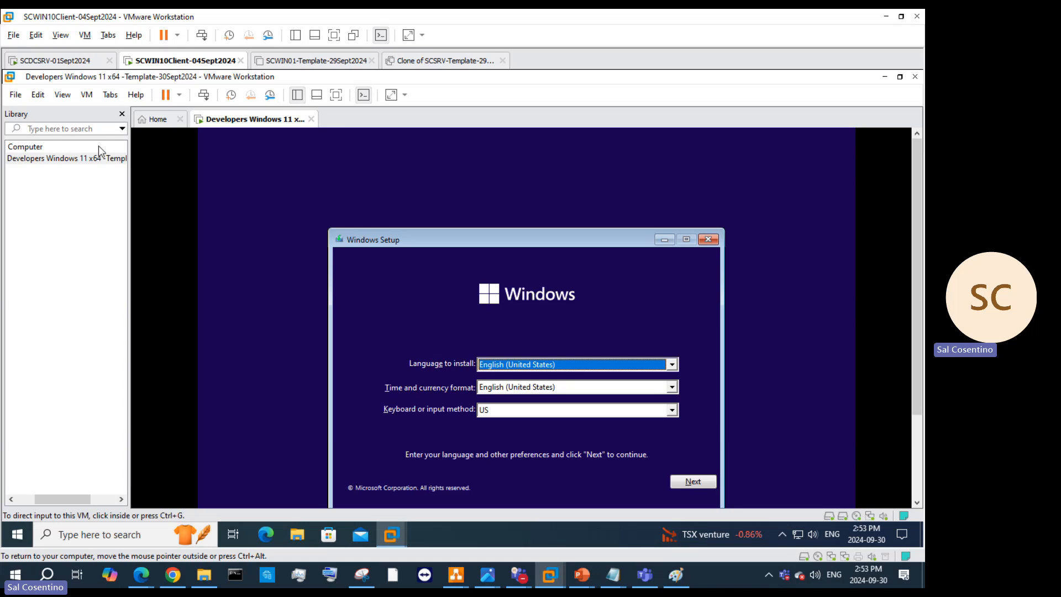
Set the time and currency format to English (Canada) and continue Windows Setup.
click(561, 391)
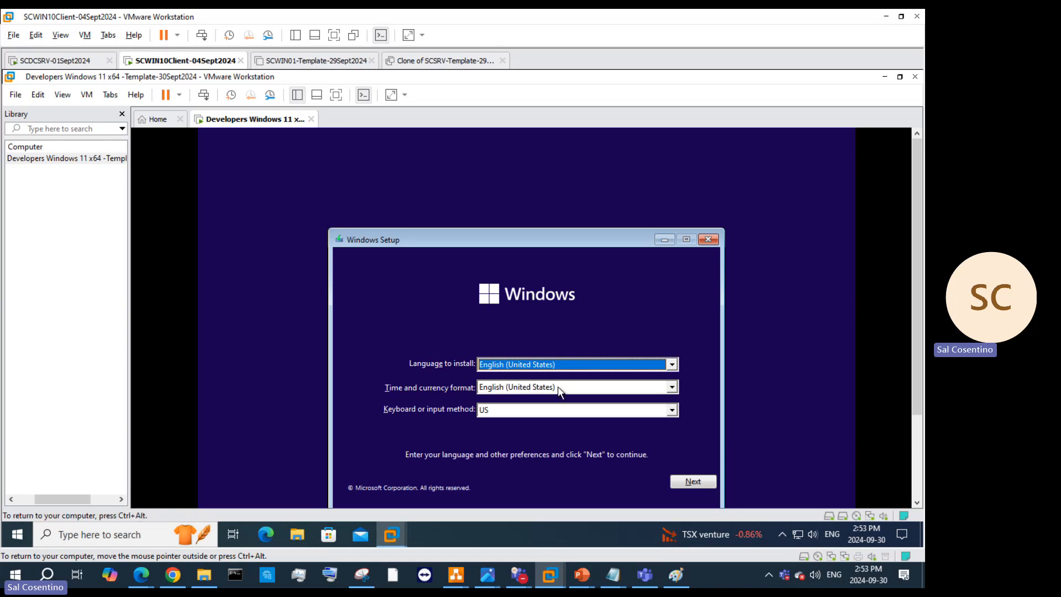
click(561, 388)
scroll(568, 435, down, 3)
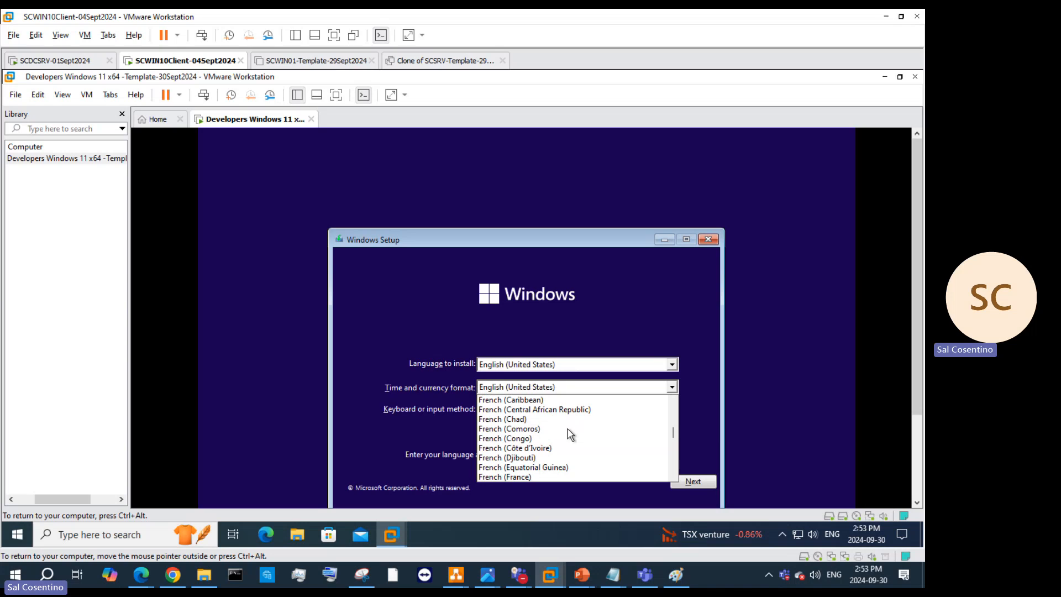
scroll(571, 435, down, 3)
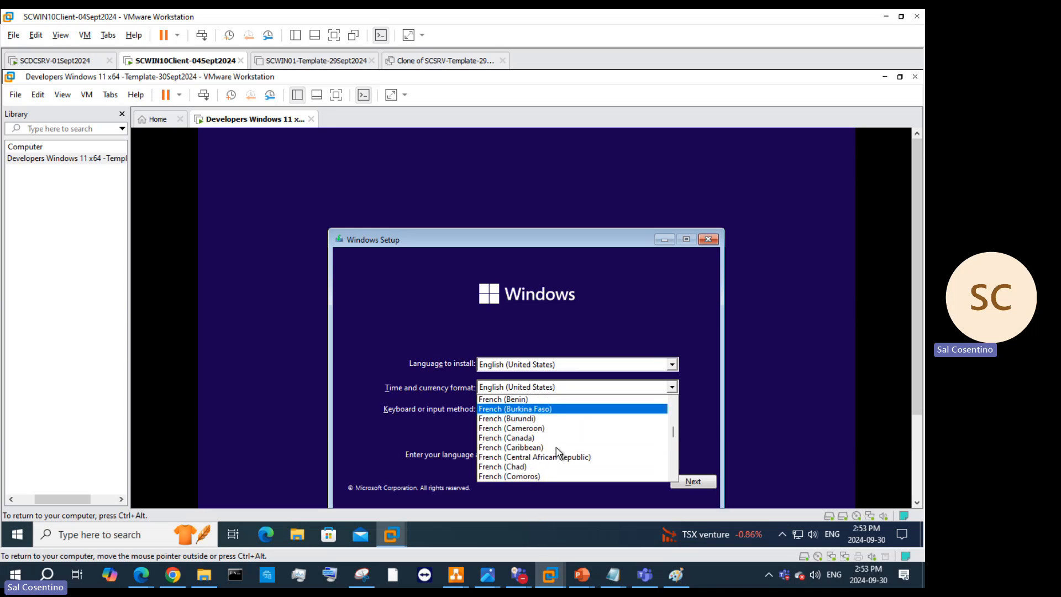
scroll(552, 431, up, 3)
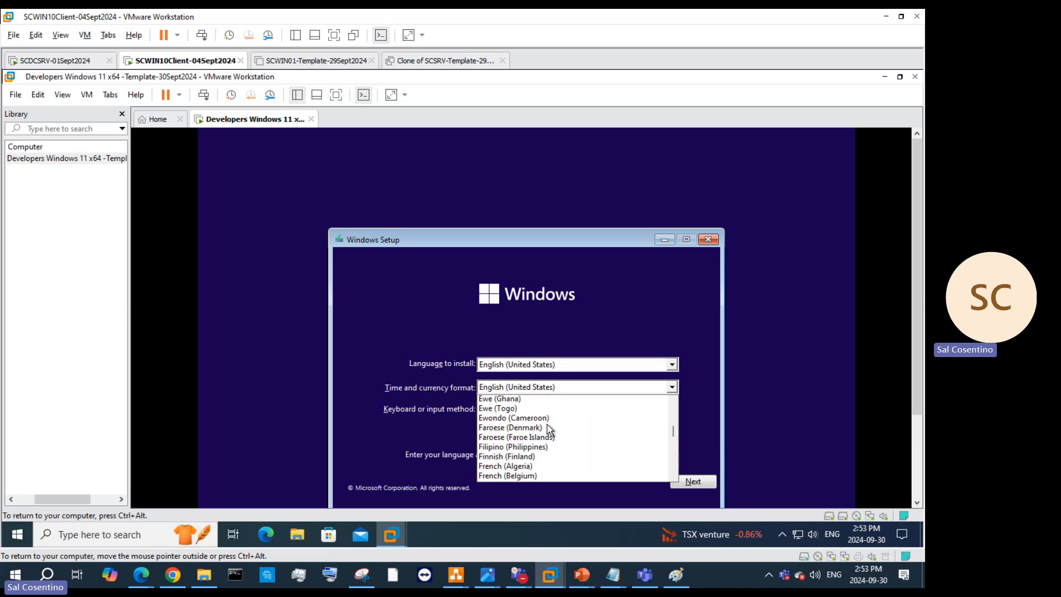
scroll(533, 423, up, 2)
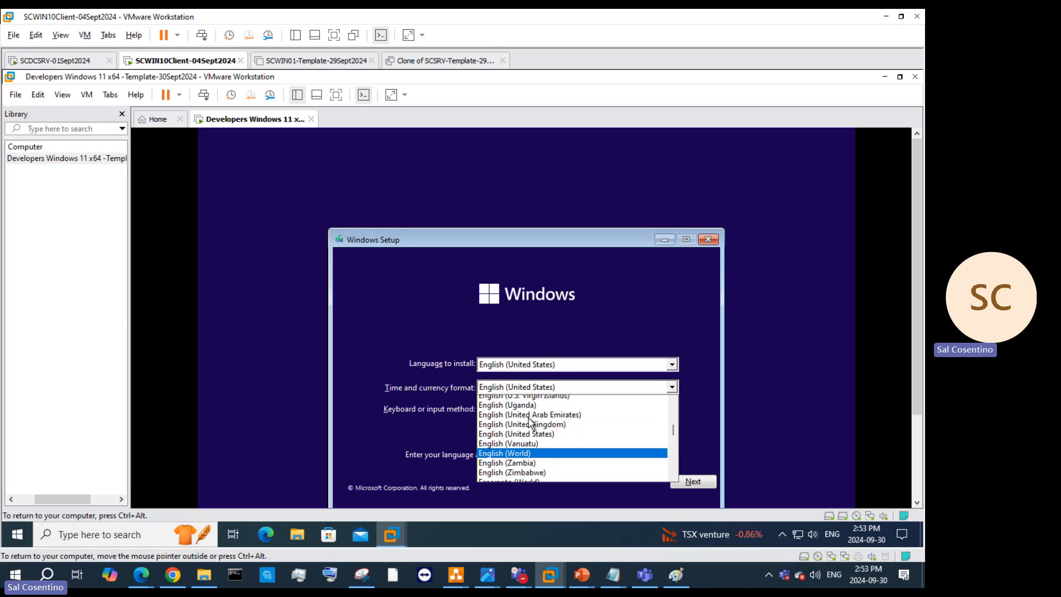
scroll(530, 423, up, 3)
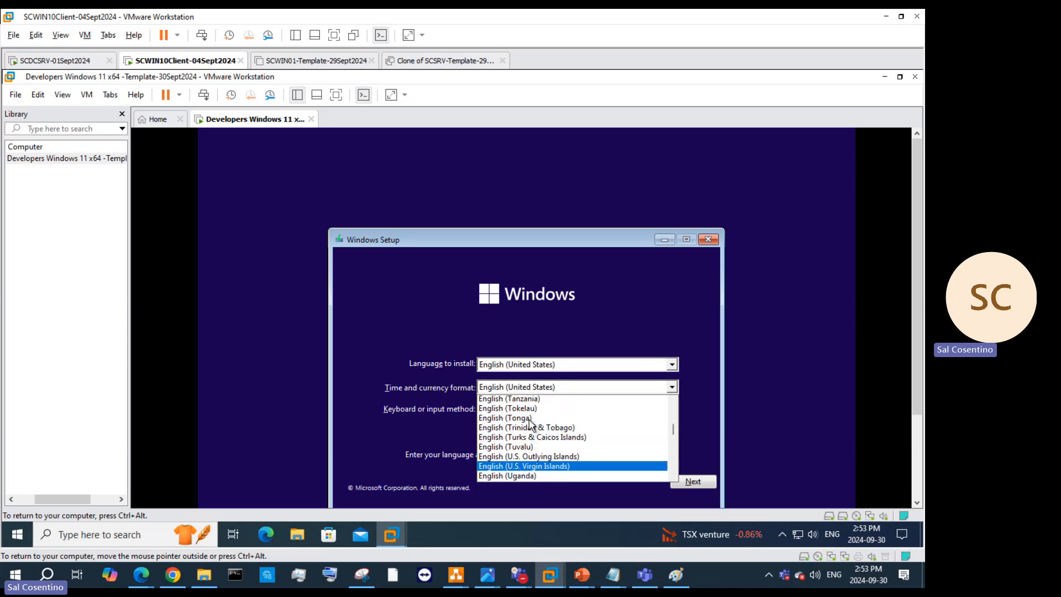
scroll(531, 424, up, 4)
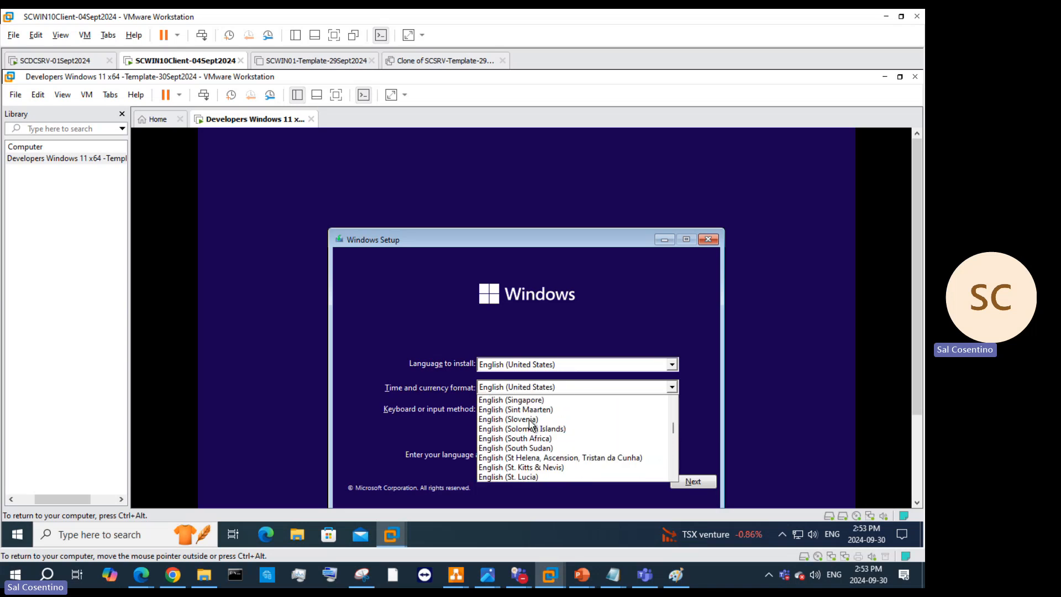
scroll(531, 425, up, 6)
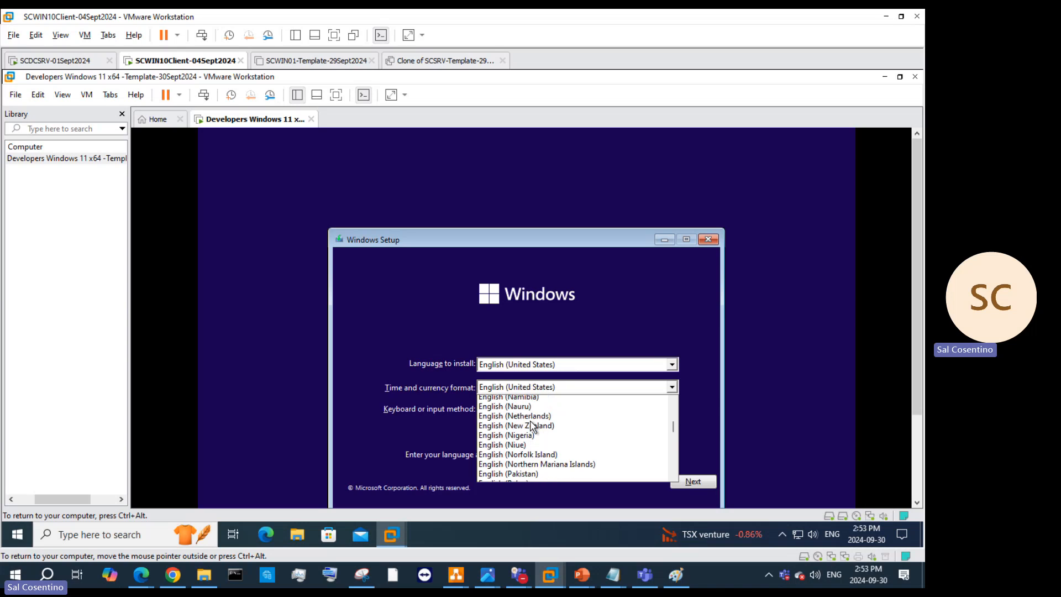
scroll(532, 426, up, 8)
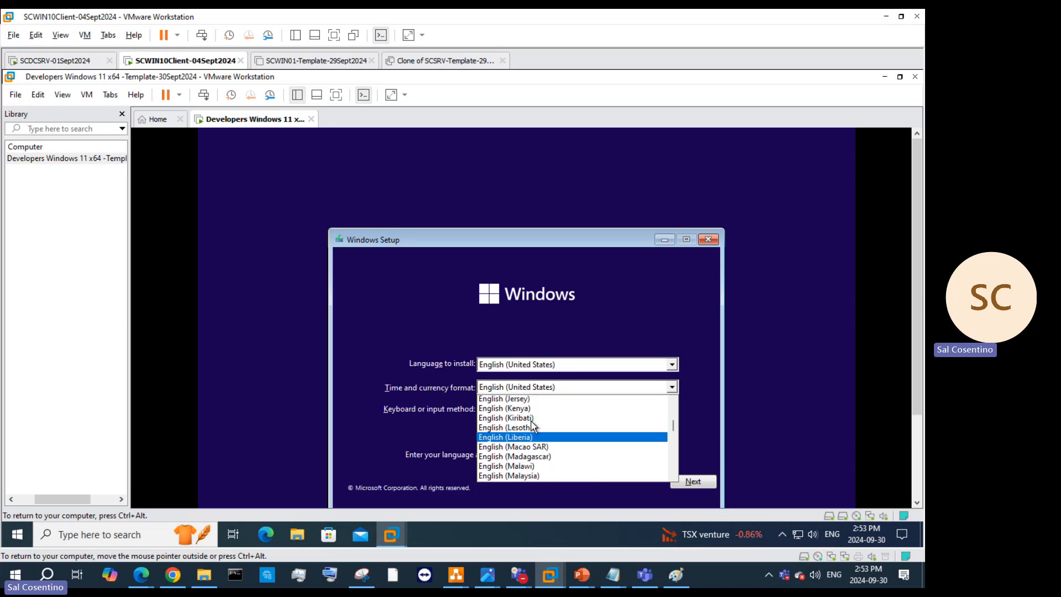
scroll(532, 426, up, 4)
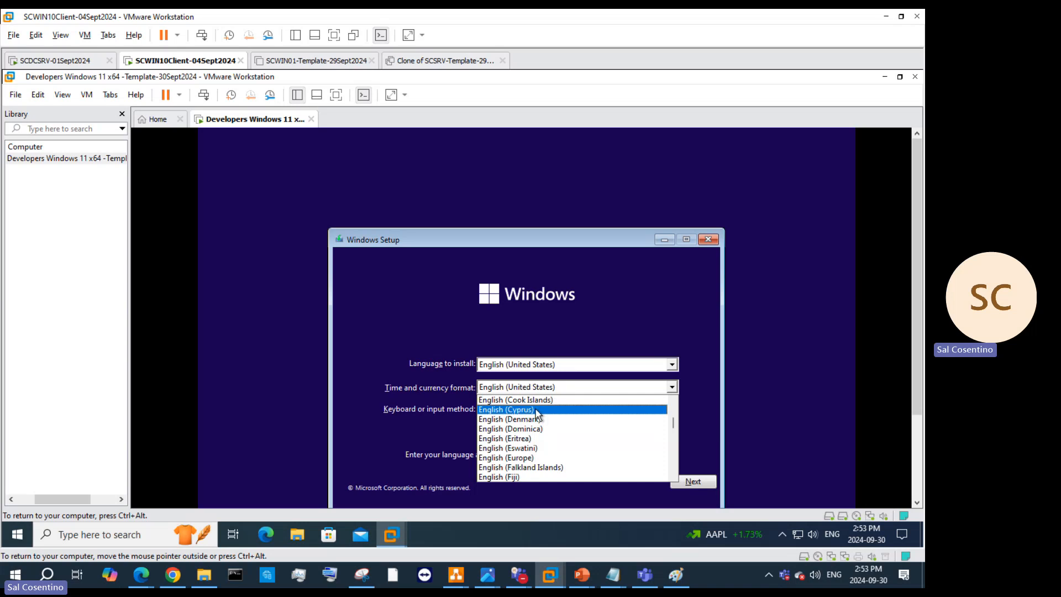
scroll(539, 409, up, 1)
scroll(539, 410, up, 2)
click(553, 436)
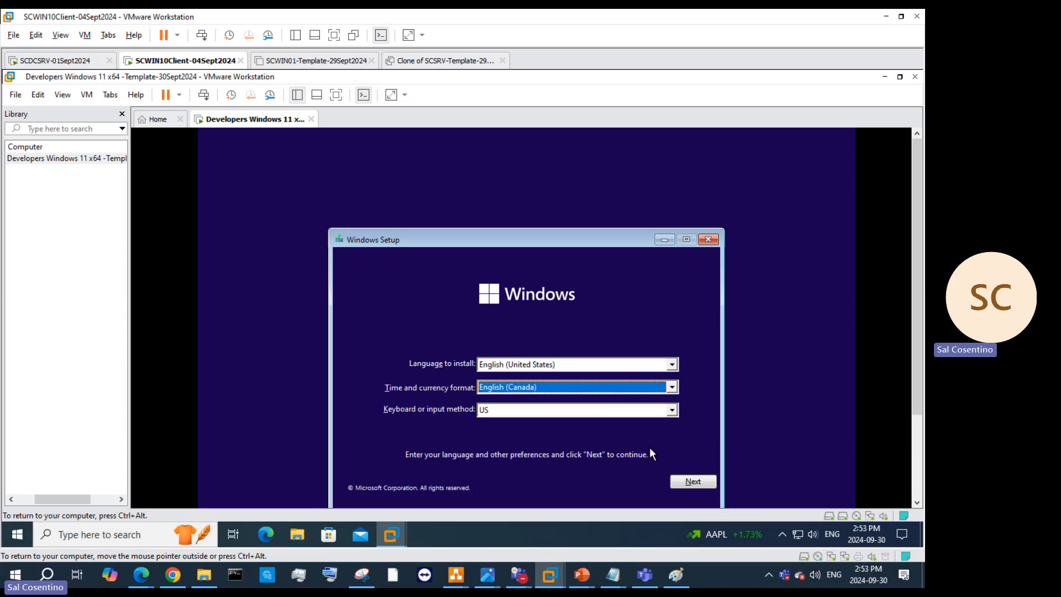
click(700, 485)
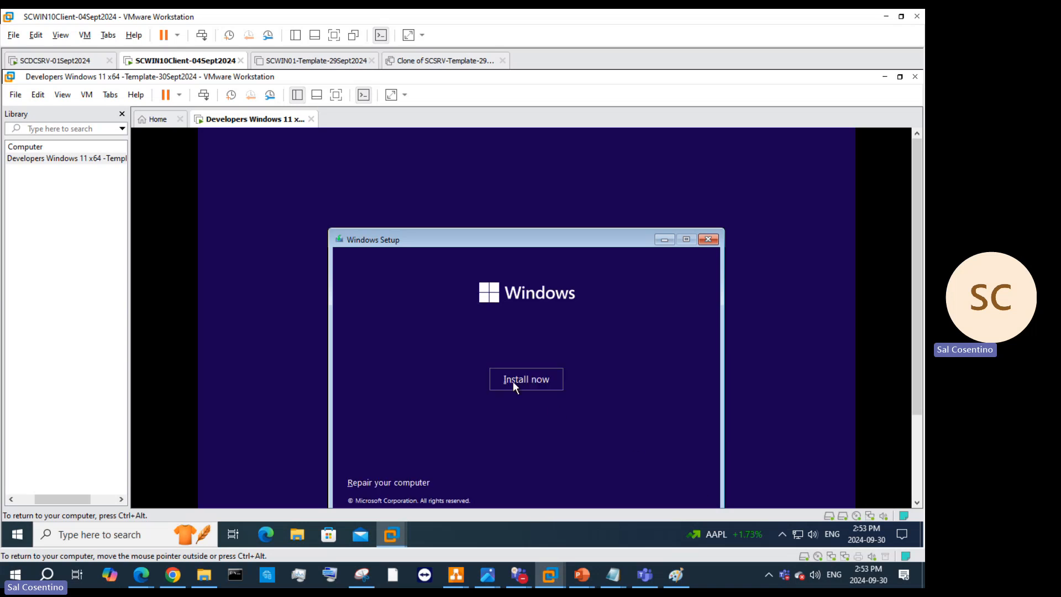
Start the Windows installation with the VM in full screen and skip entering a product key.
click(513, 380)
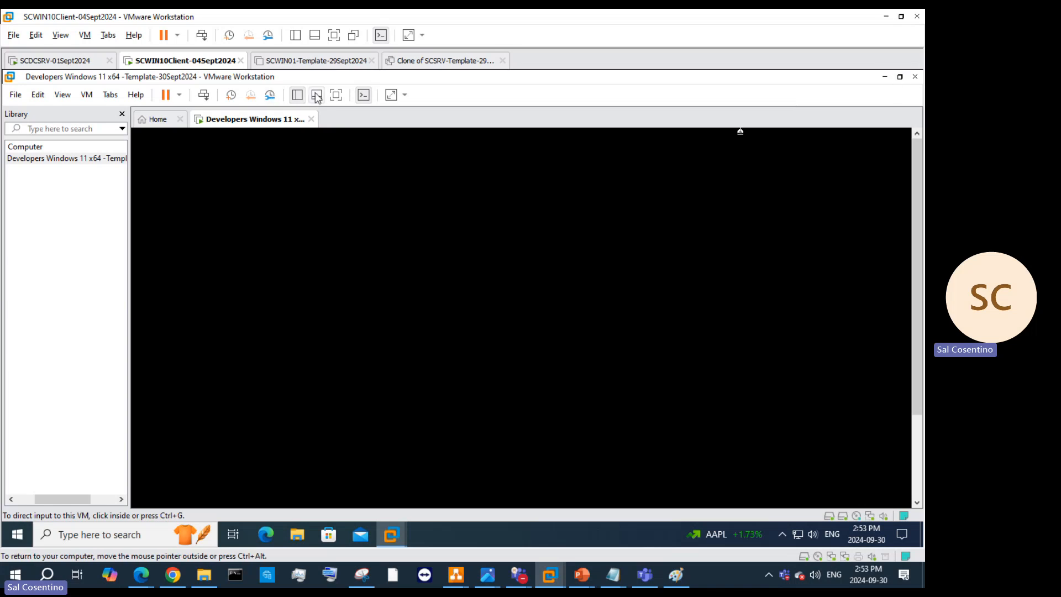
click(336, 94)
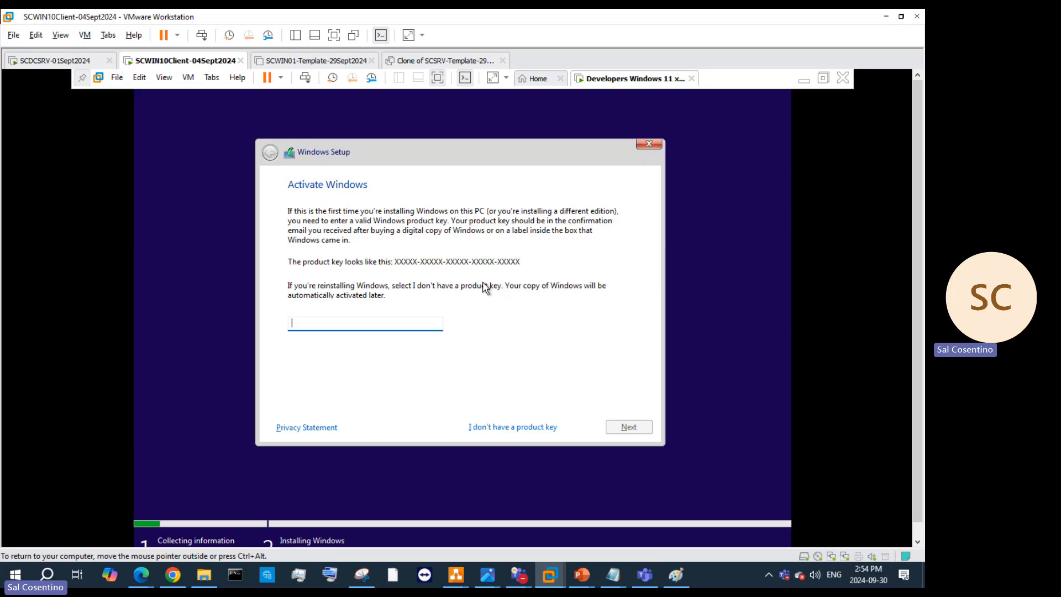
click(540, 427)
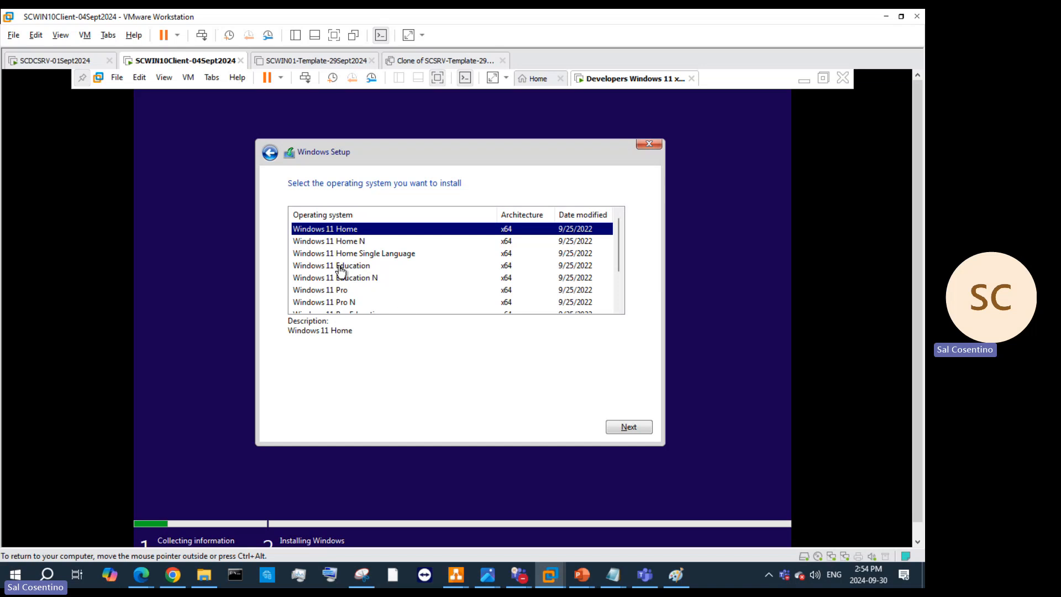
Choose Windows 11 Pro as the operating system to install.
scroll(339, 267, down, 2)
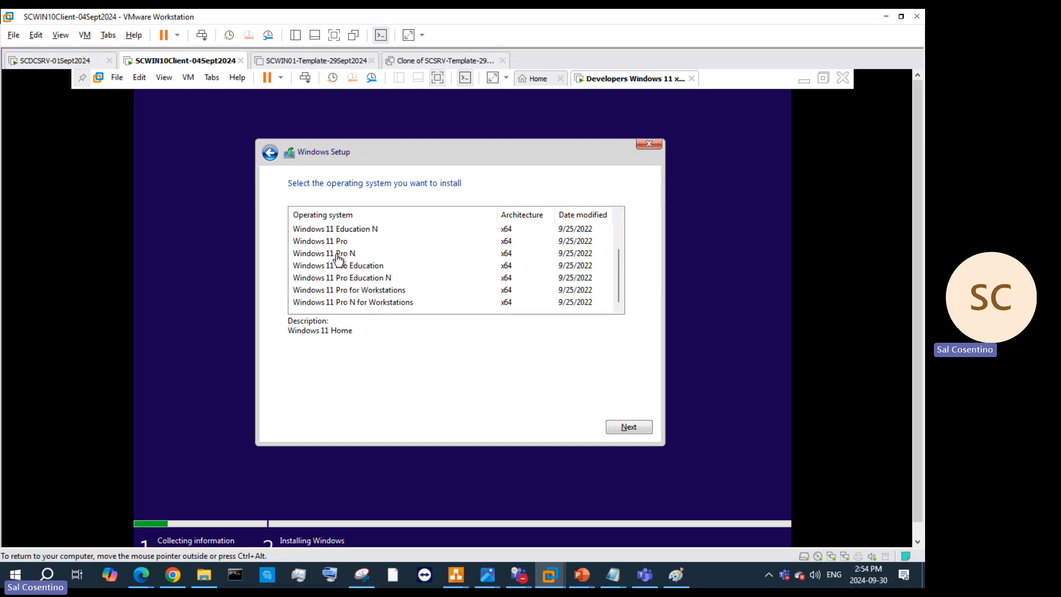
click(341, 241)
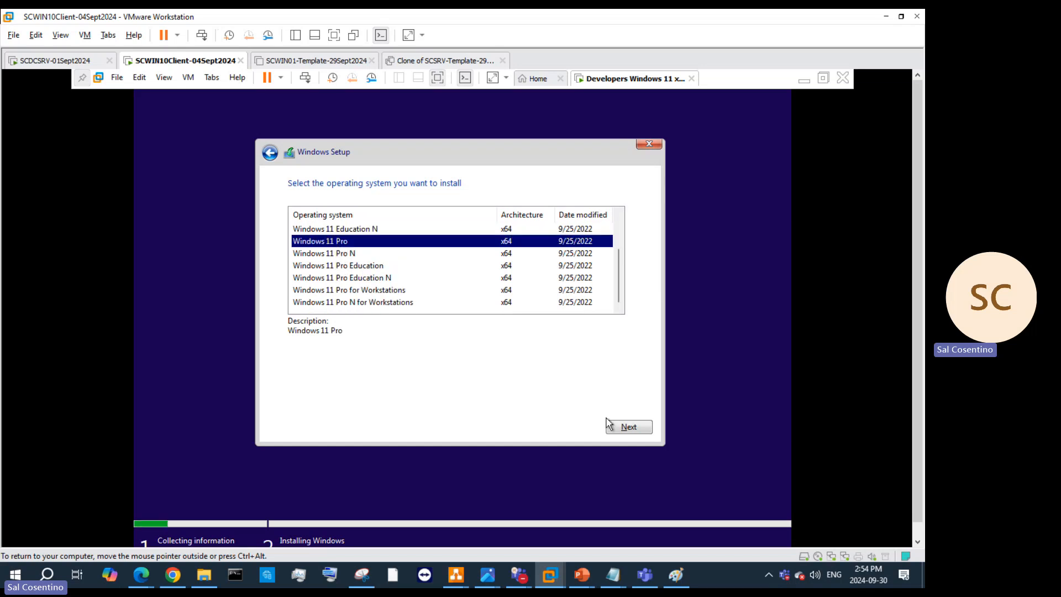
scroll(454, 294, up, 1)
scroll(454, 292, up, 1)
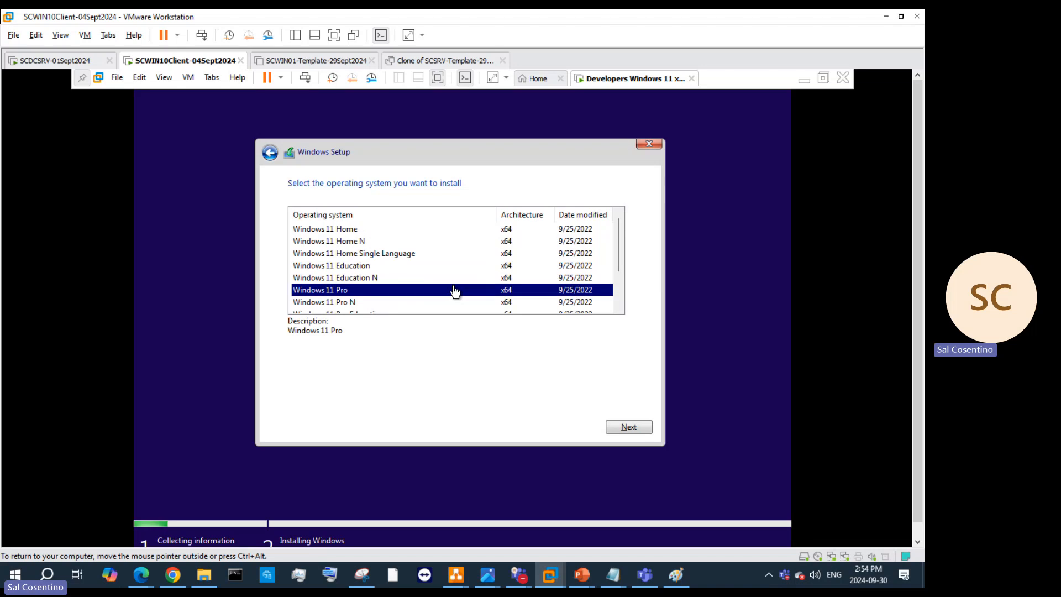
scroll(455, 280, down, 2)
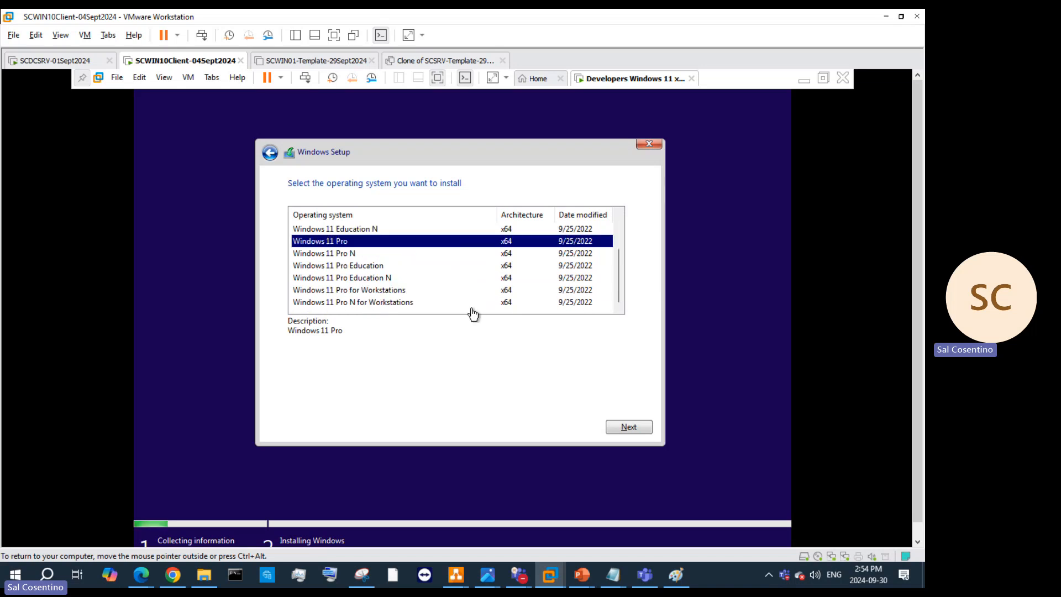
click(632, 429)
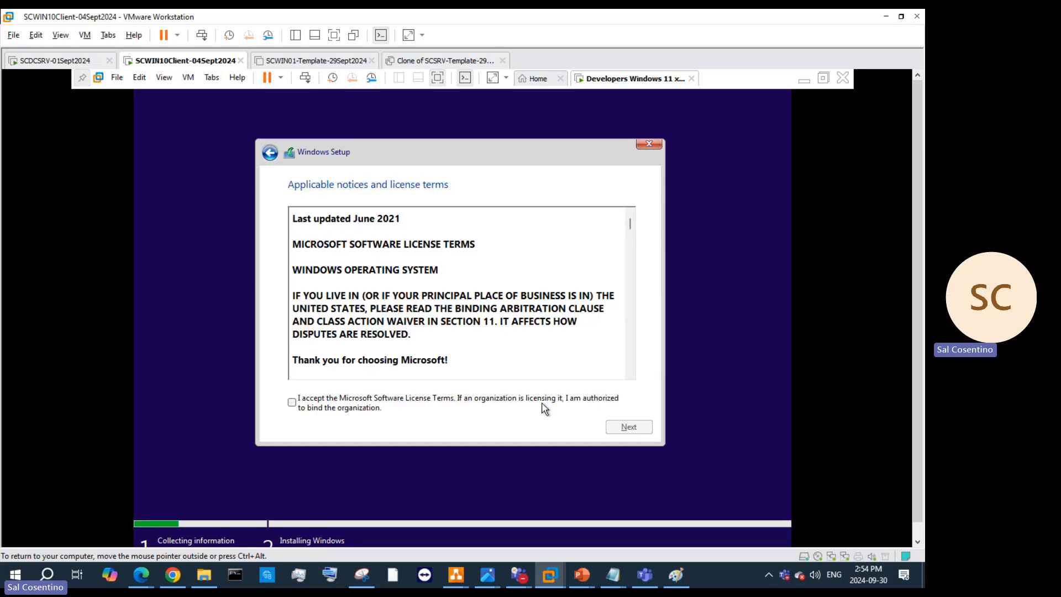
Accept the Microsoft license terms and choose the Custom: Install Windows only installation type.
scroll(433, 237, down, 12)
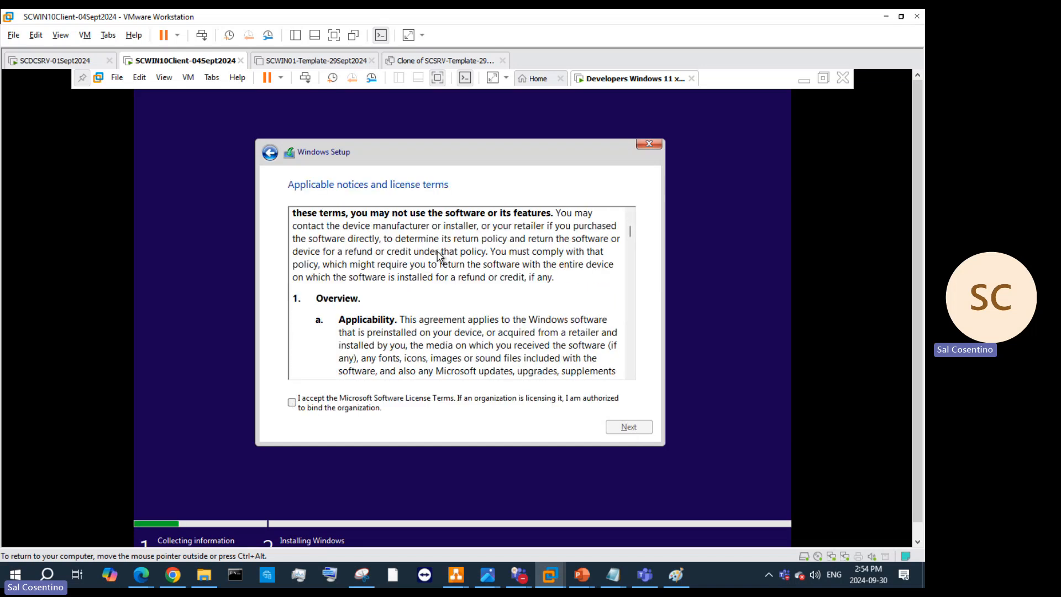
click(292, 402)
click(629, 427)
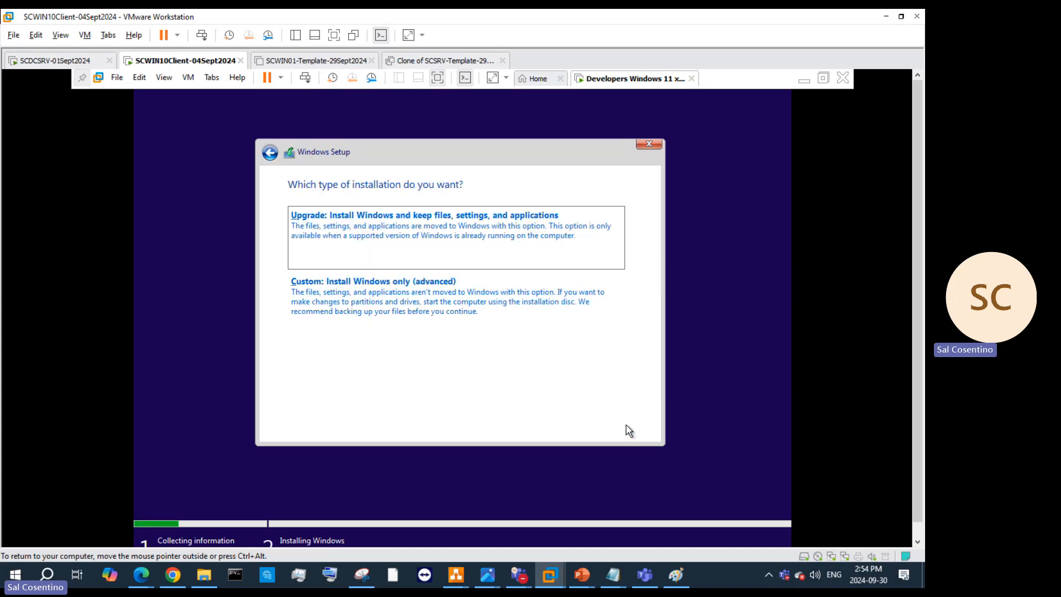
click(419, 303)
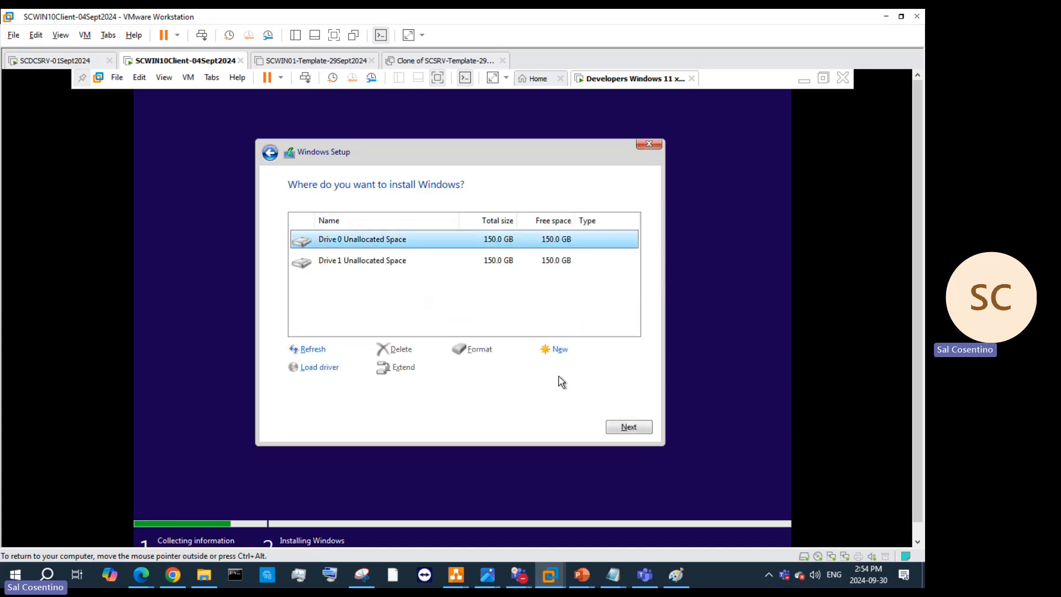
Create a new 100000 MB partition on Drive 0, accepting the extra system partitions Windows may create.
click(559, 349)
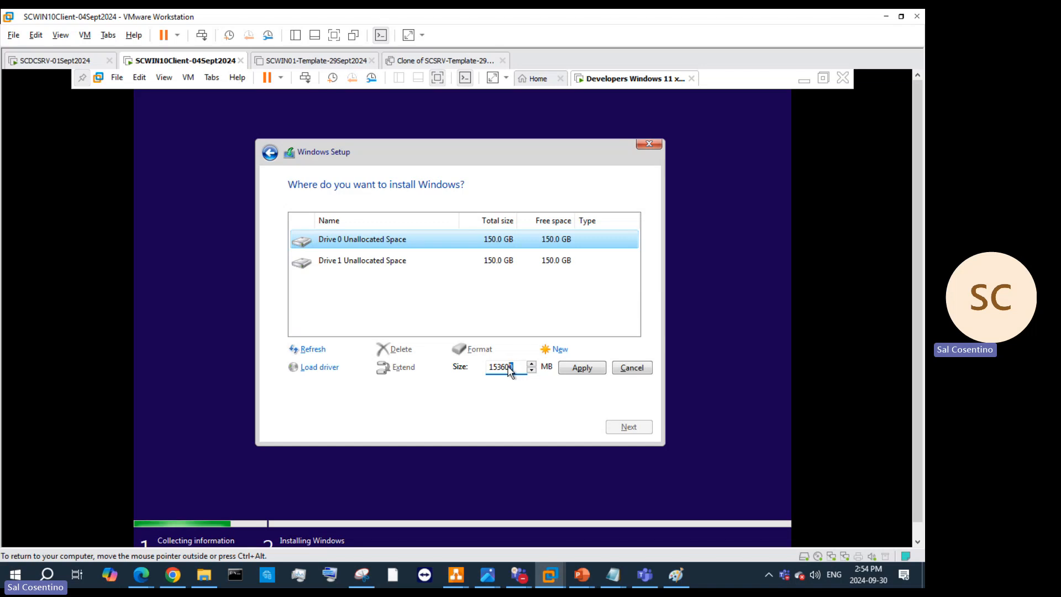
drag(512, 370, 494, 370)
click(493, 365)
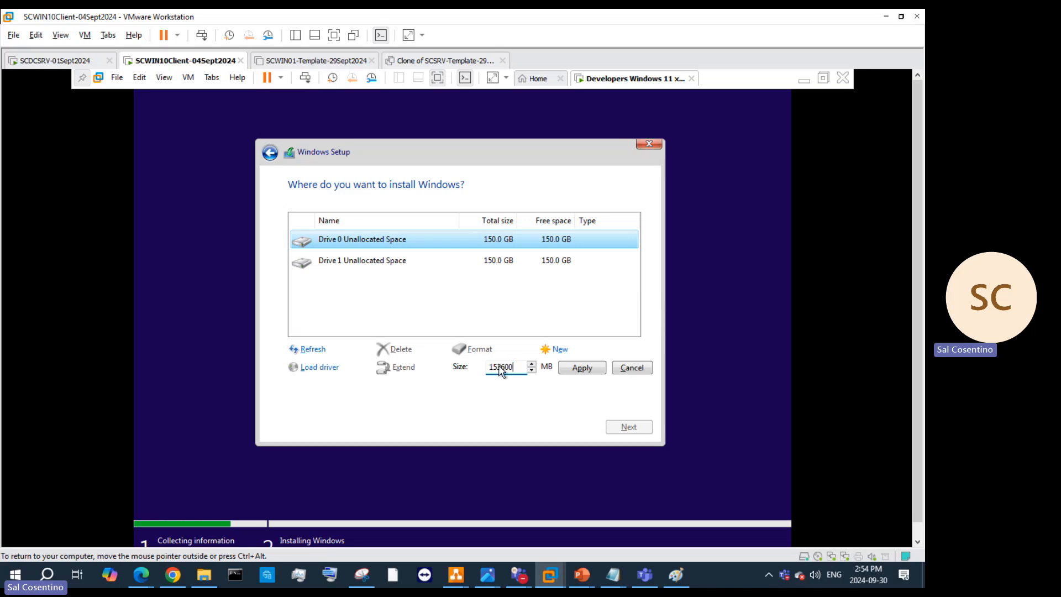
click(516, 361)
drag(513, 368, 484, 366)
text(15360)
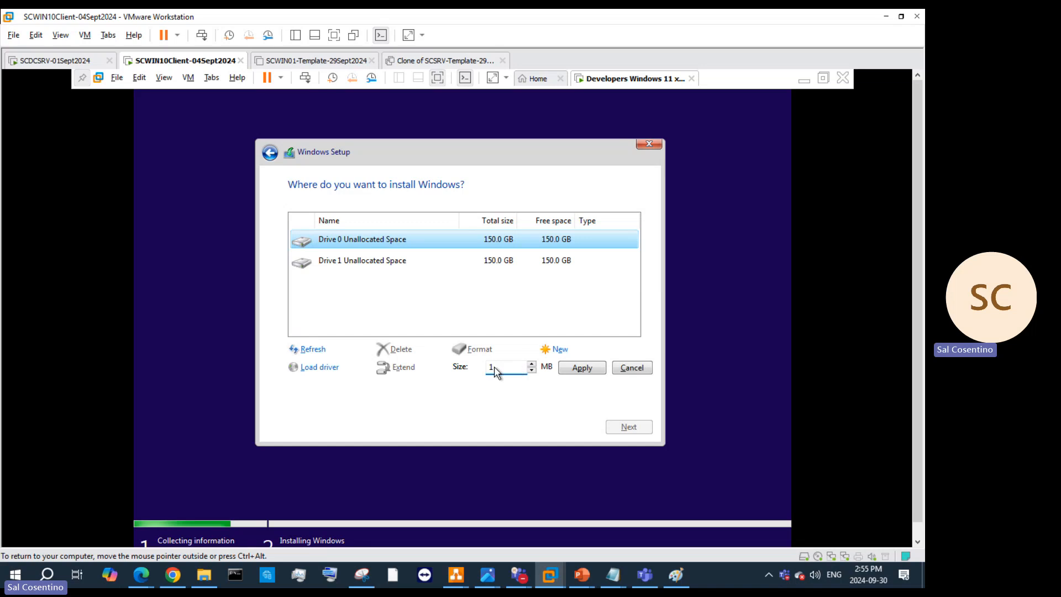
text(00000)
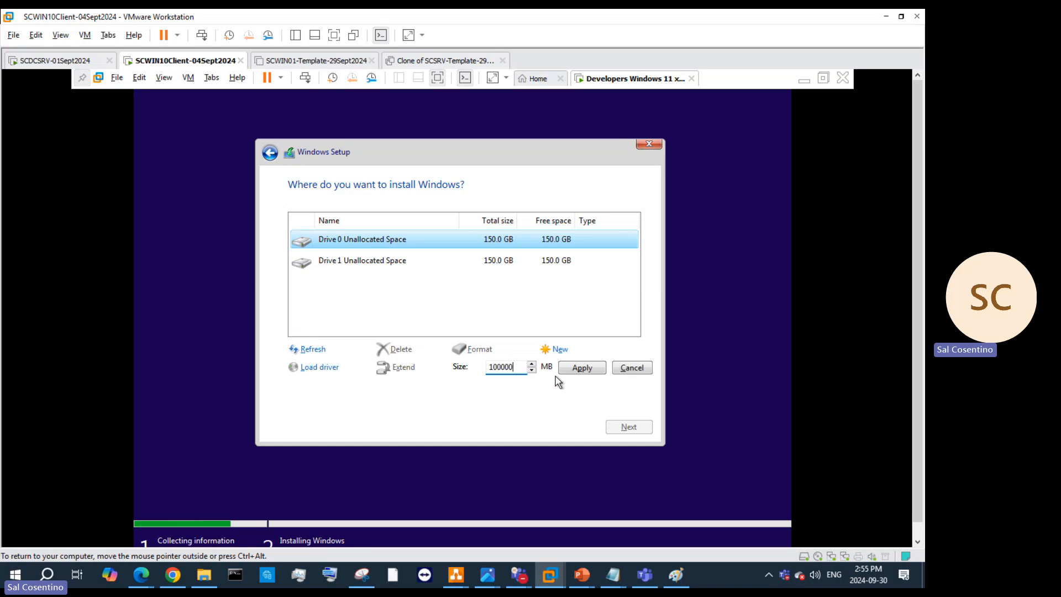
click(581, 369)
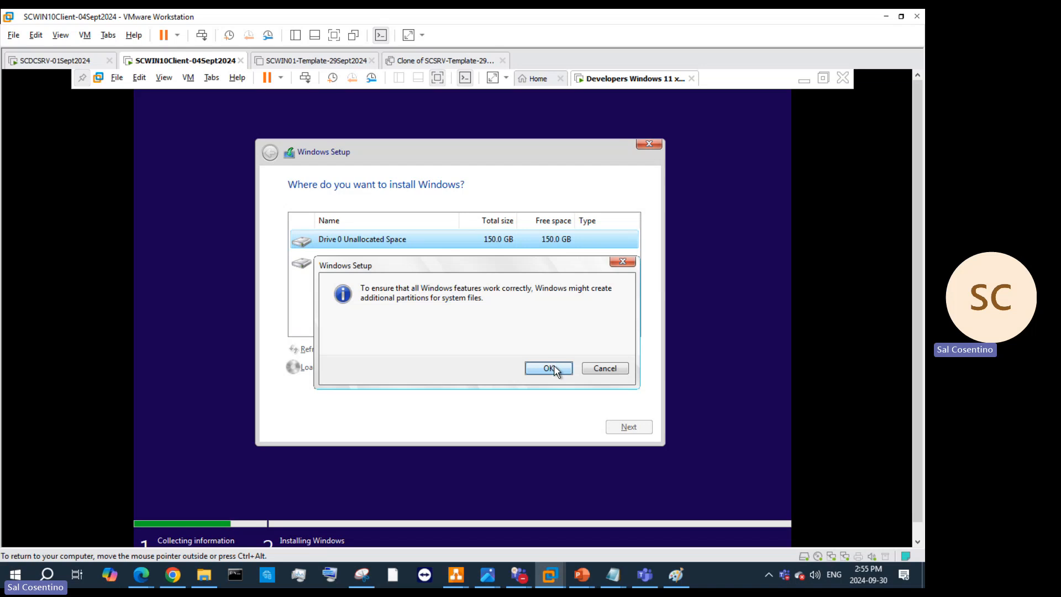
click(554, 370)
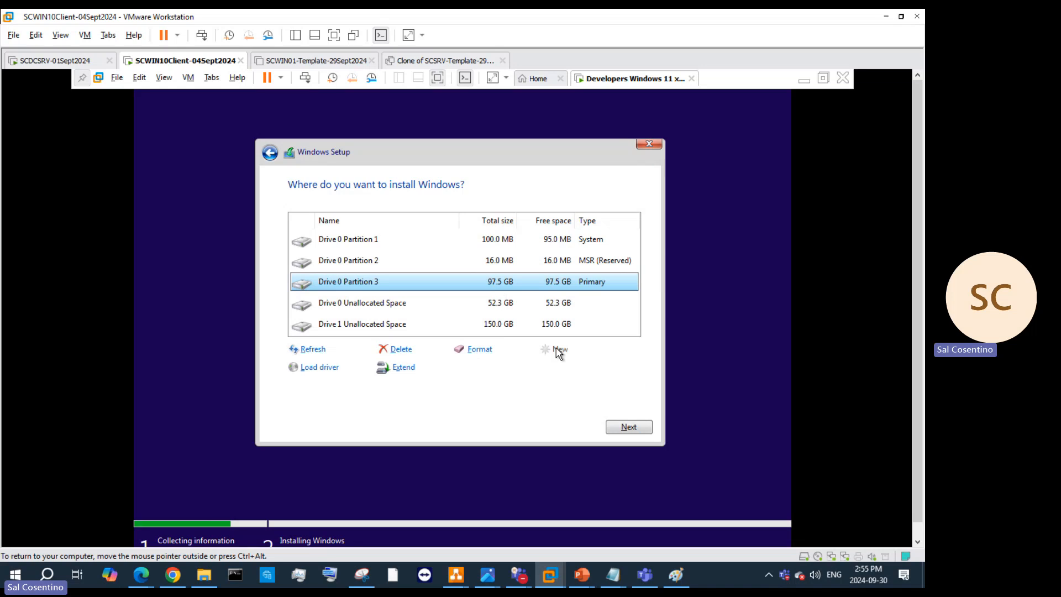
Select Drive 1's unallocated space as the install location and begin installing Windows.
click(499, 331)
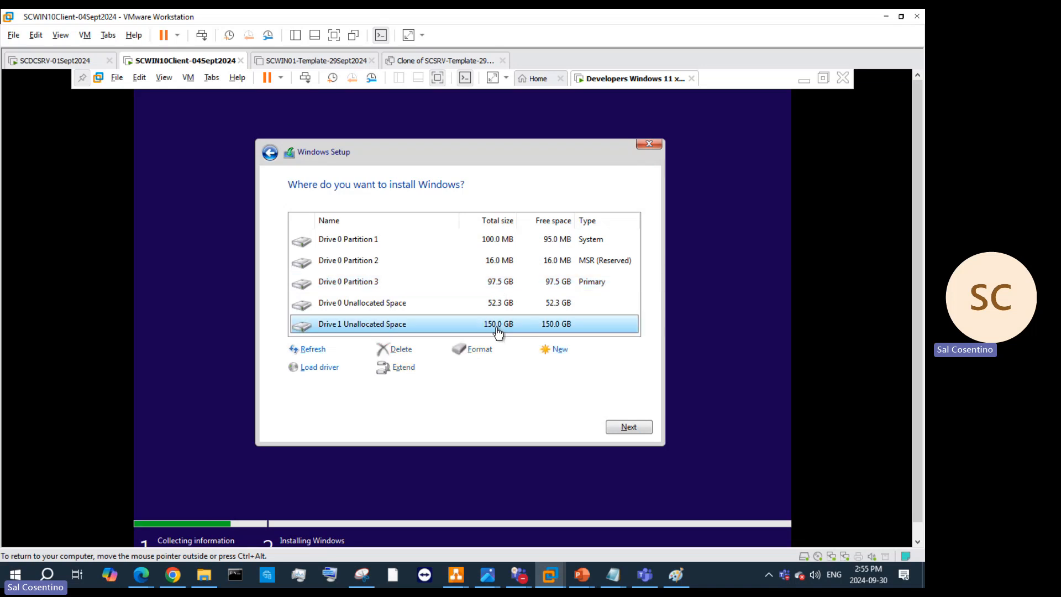
click(641, 430)
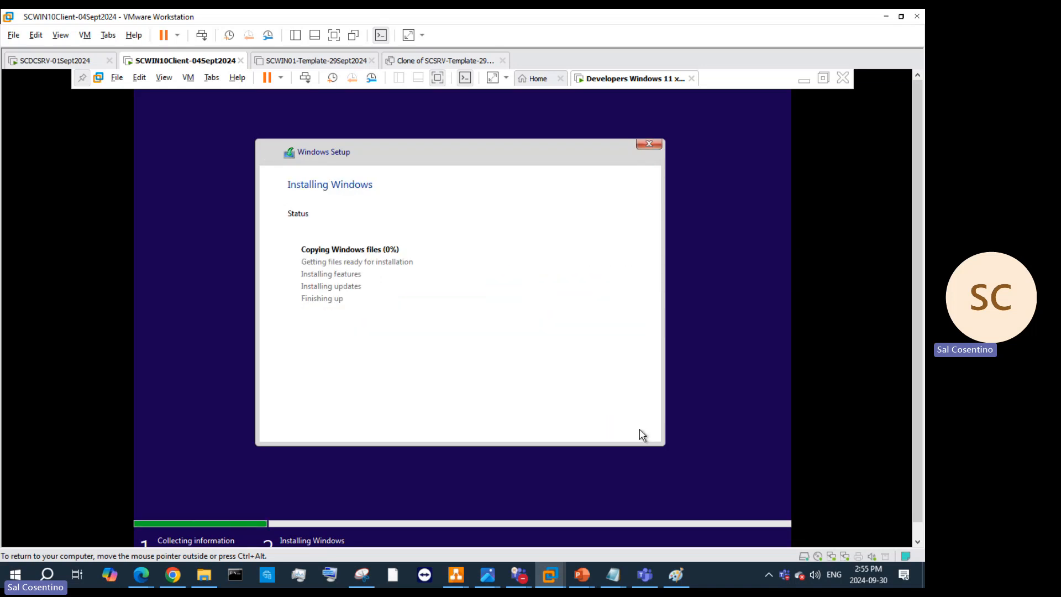